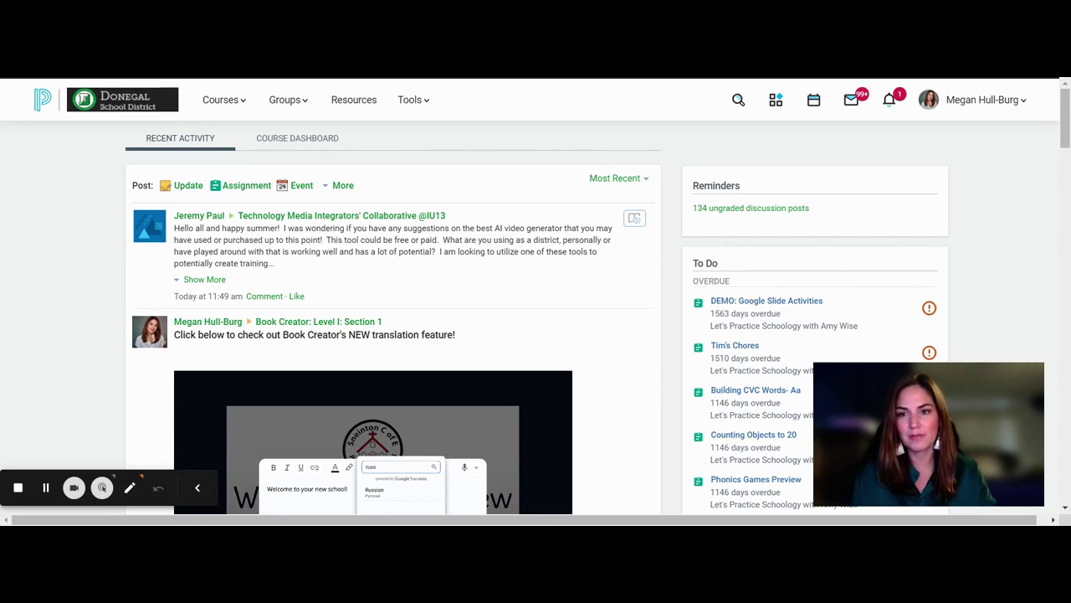
Reorder the courses so that Phishing Training comes first, ahead of Induction 2024-2025
left_click(222, 100)
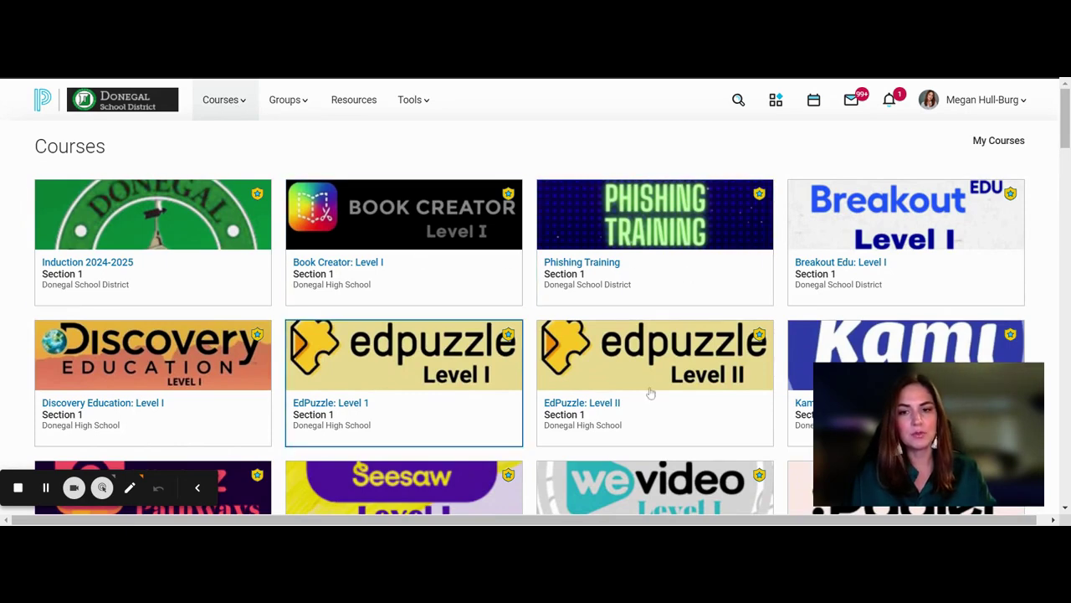
scroll(596, 348, "down", 2)
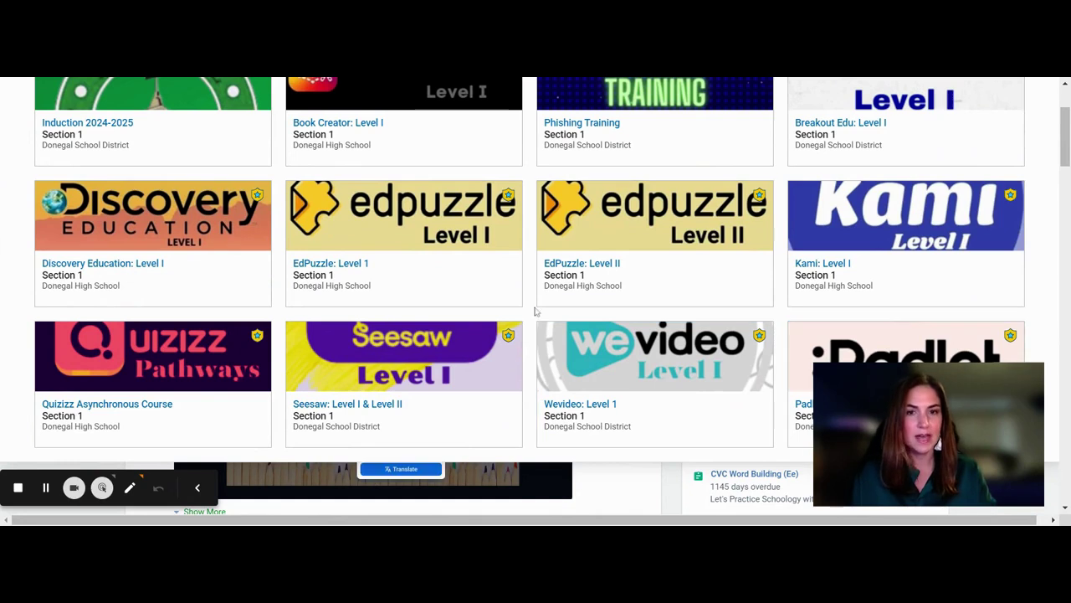
scroll(536, 314, "up", 2)
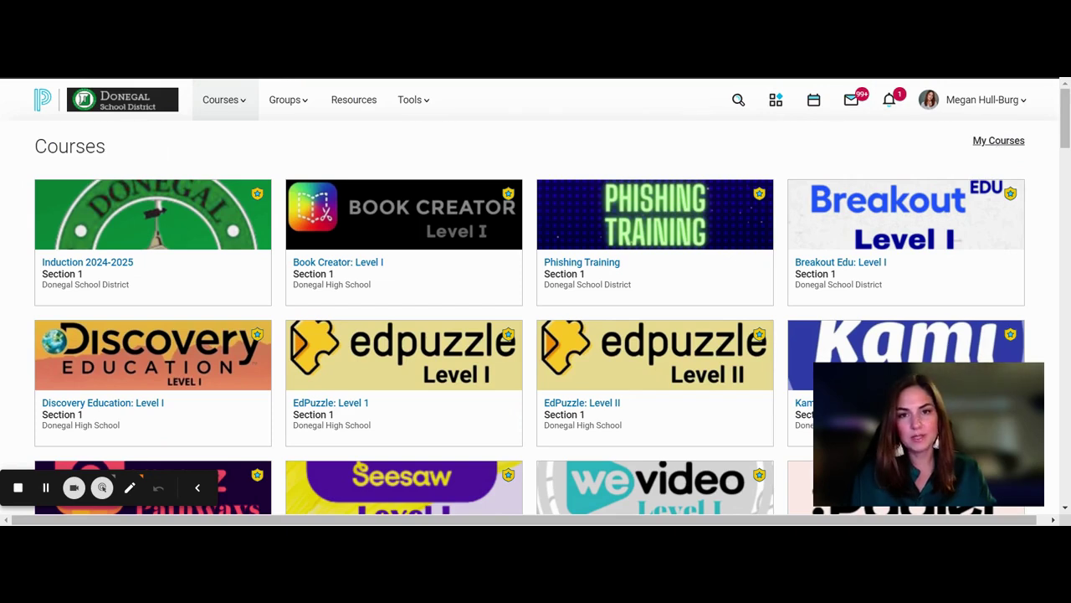
left_click(999, 142)
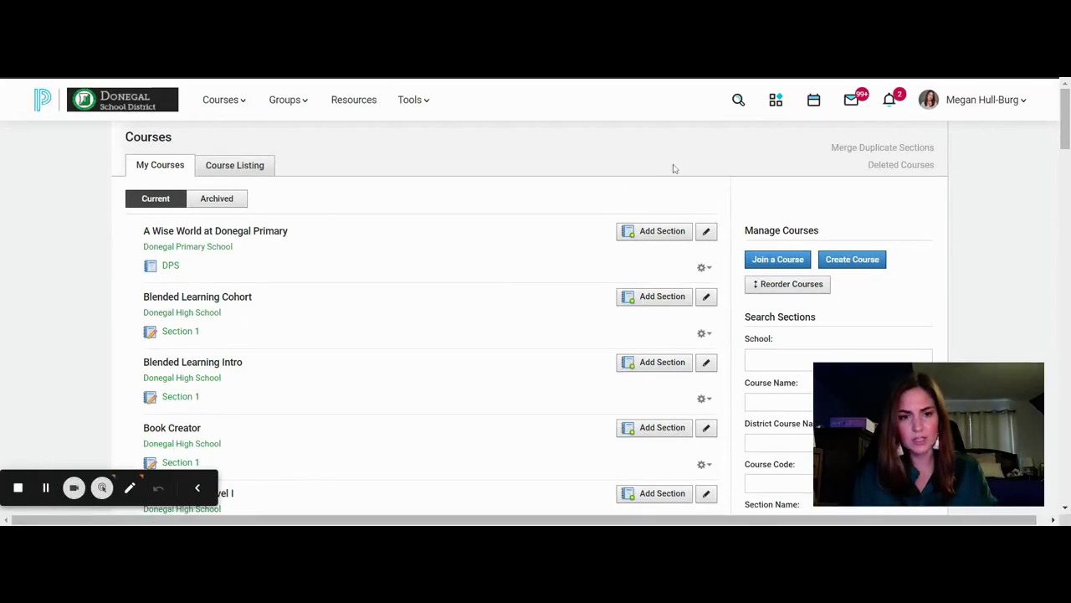
left_click(784, 282)
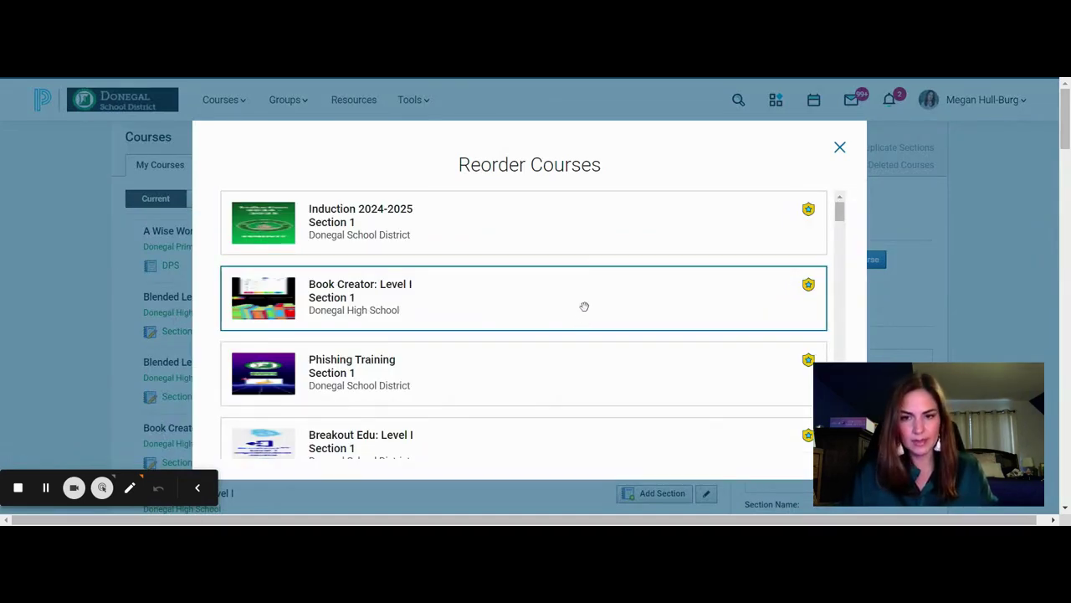
left_click_drag(438, 376, 434, 246)
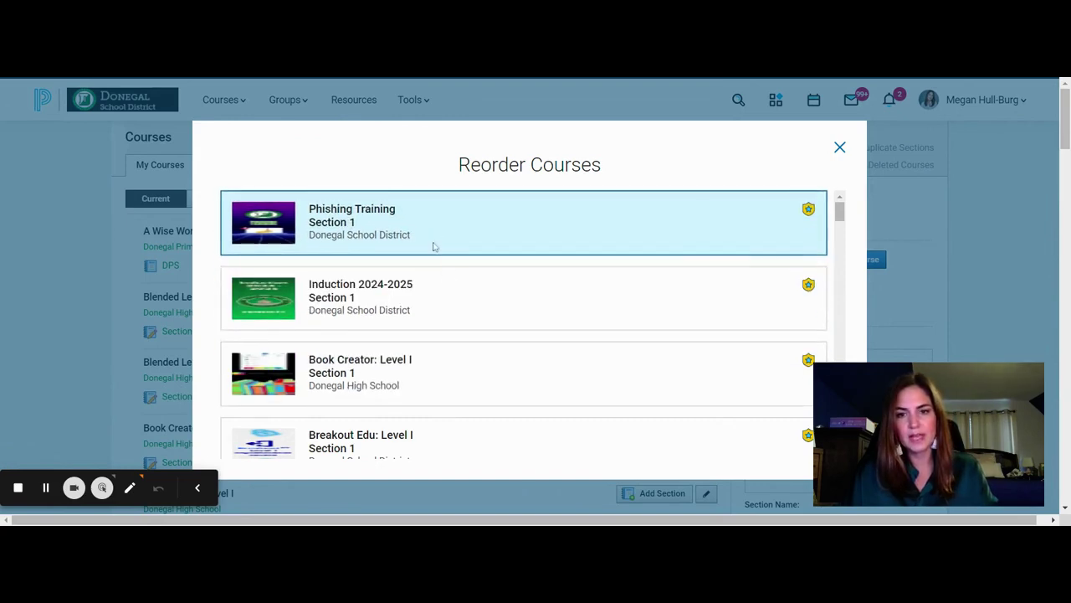
left_click(840, 148)
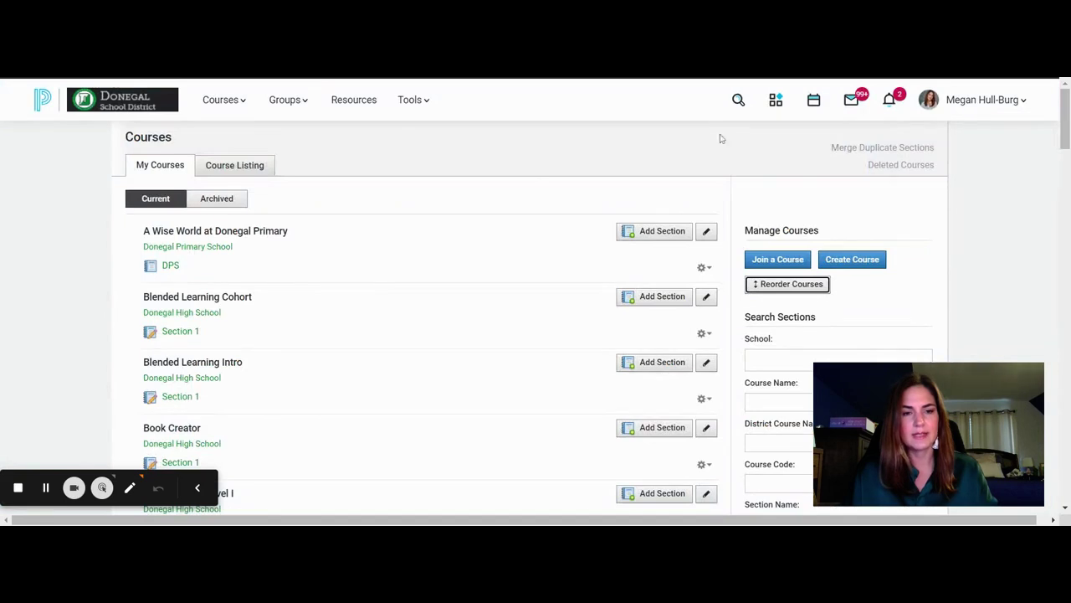
Check the new course order and view the archived courses in the full course list
left_click(240, 103)
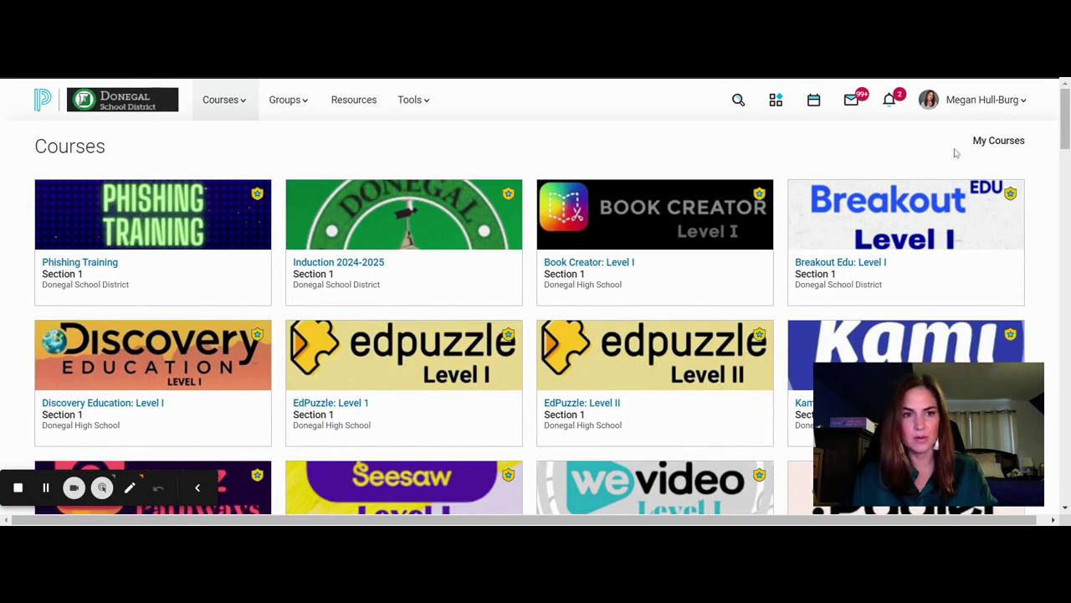
left_click(996, 141)
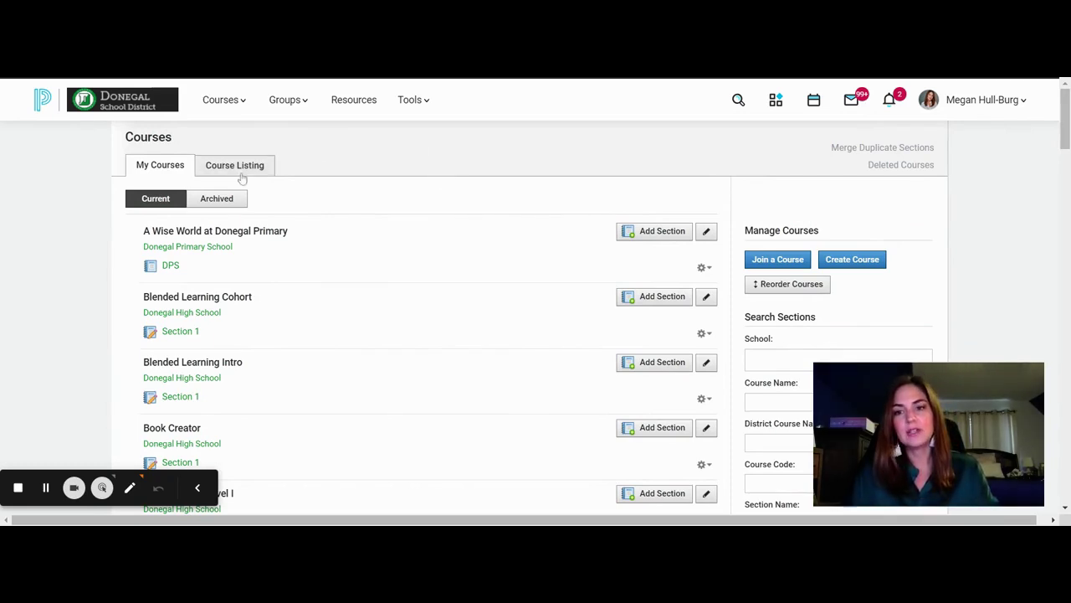
left_click(226, 203)
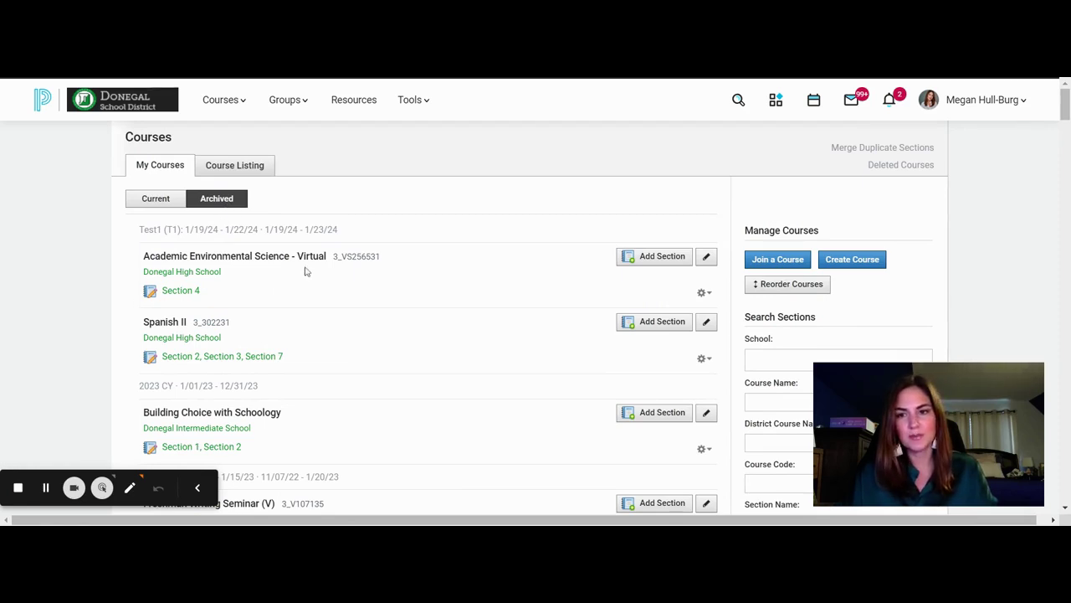
Open the Book Creator: Level I course
left_click(243, 115)
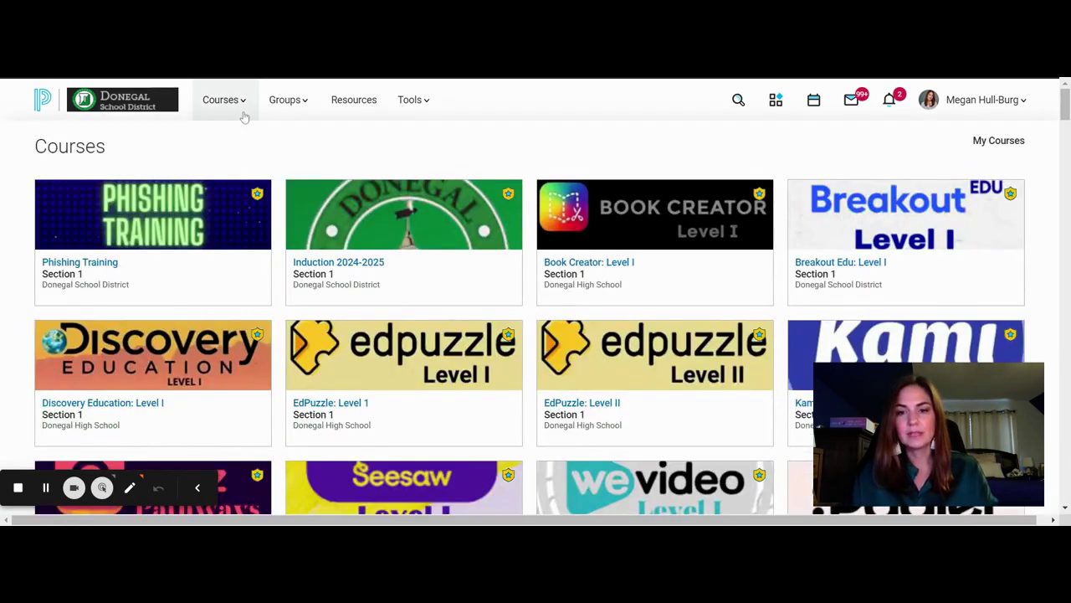
left_click(244, 117)
left_click(243, 111)
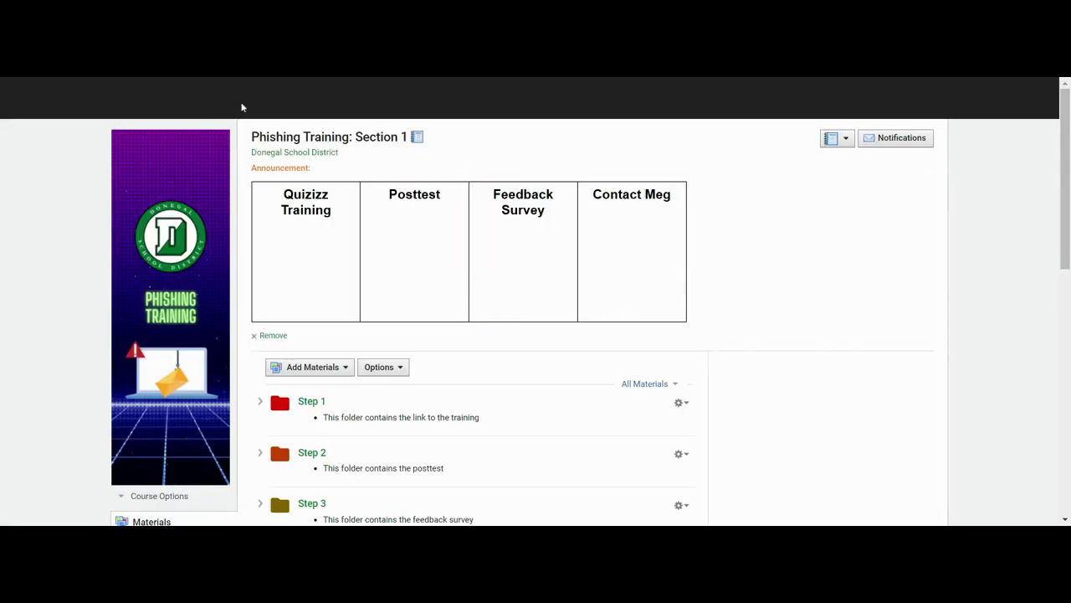
left_click(240, 104)
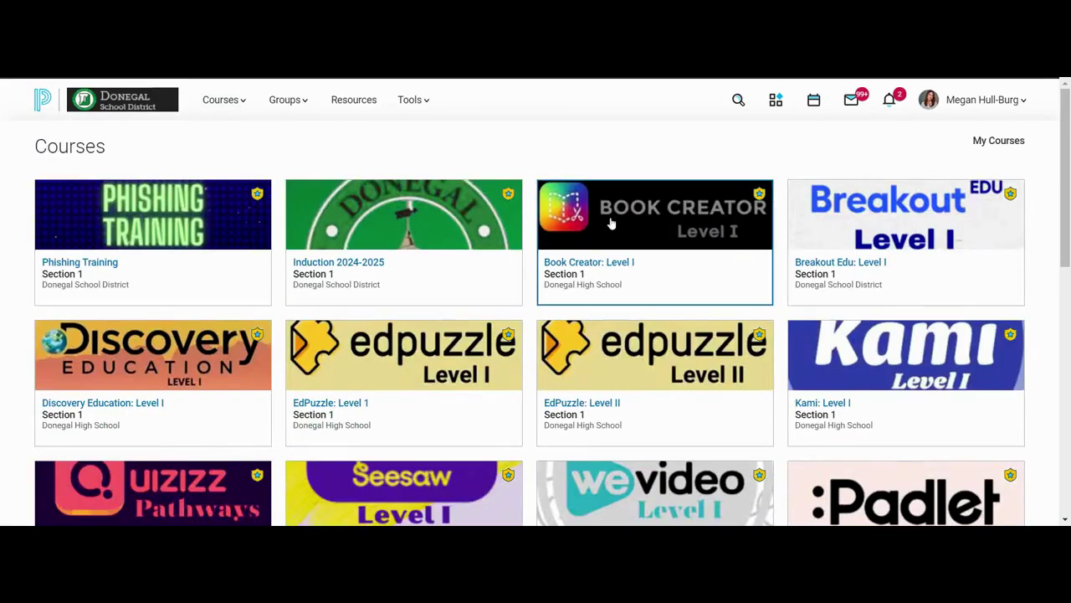
left_click(647, 282)
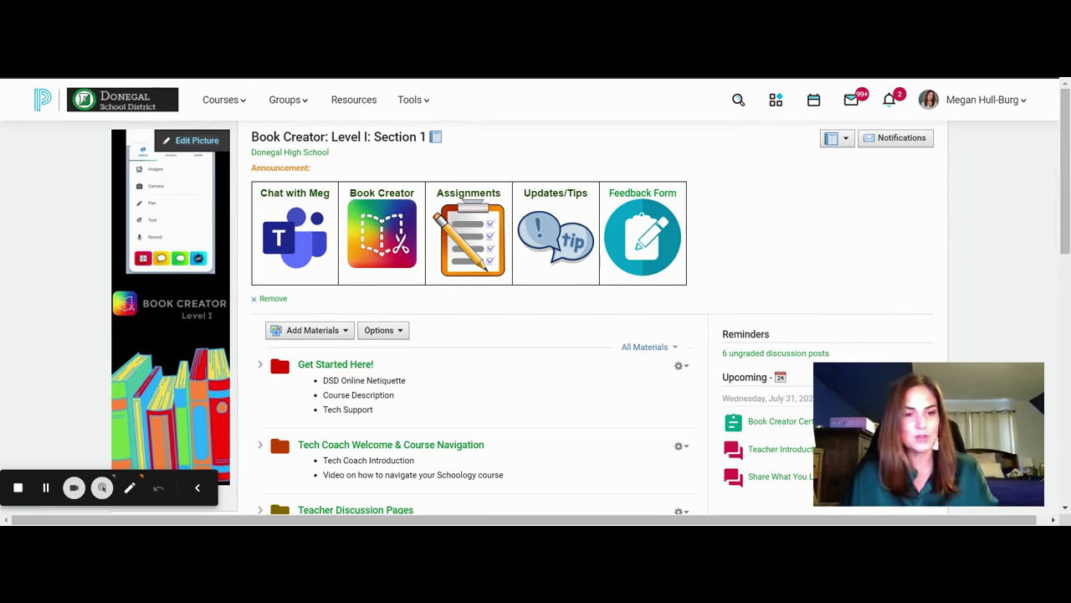
Reopen Book Creator: Level I from the course overview and look through its announcement links and material folders
left_click(238, 100)
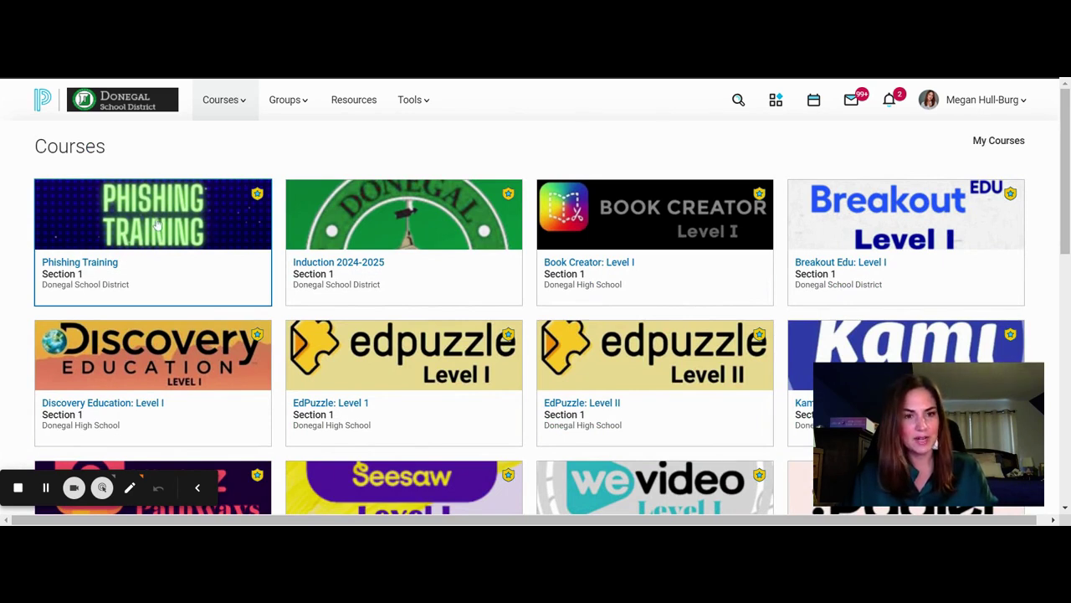
left_click(617, 227)
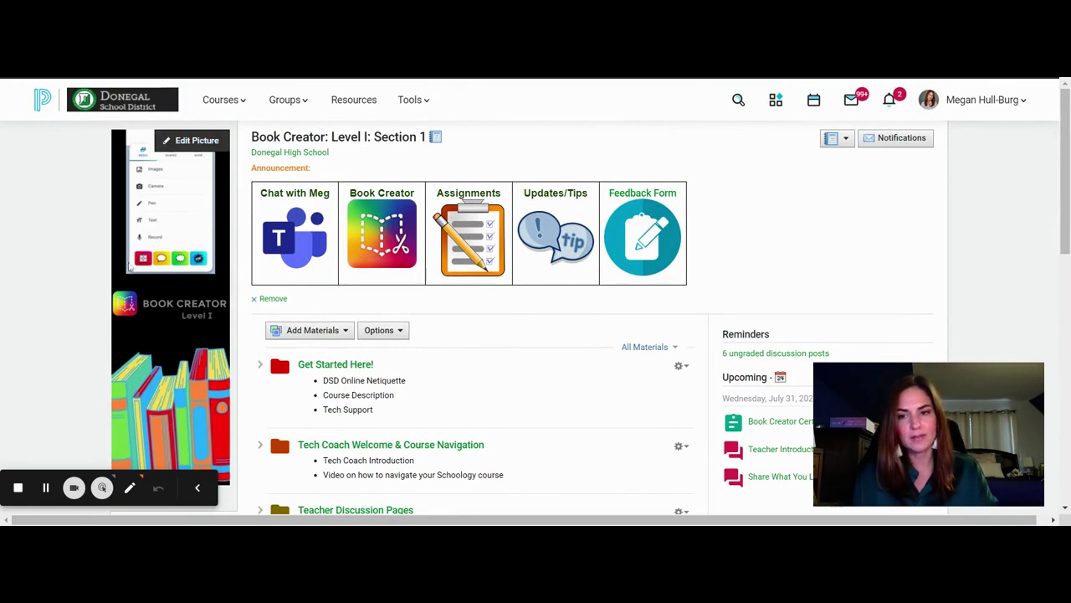
scroll(158, 301, "down", 1)
scroll(278, 419, "up", 1)
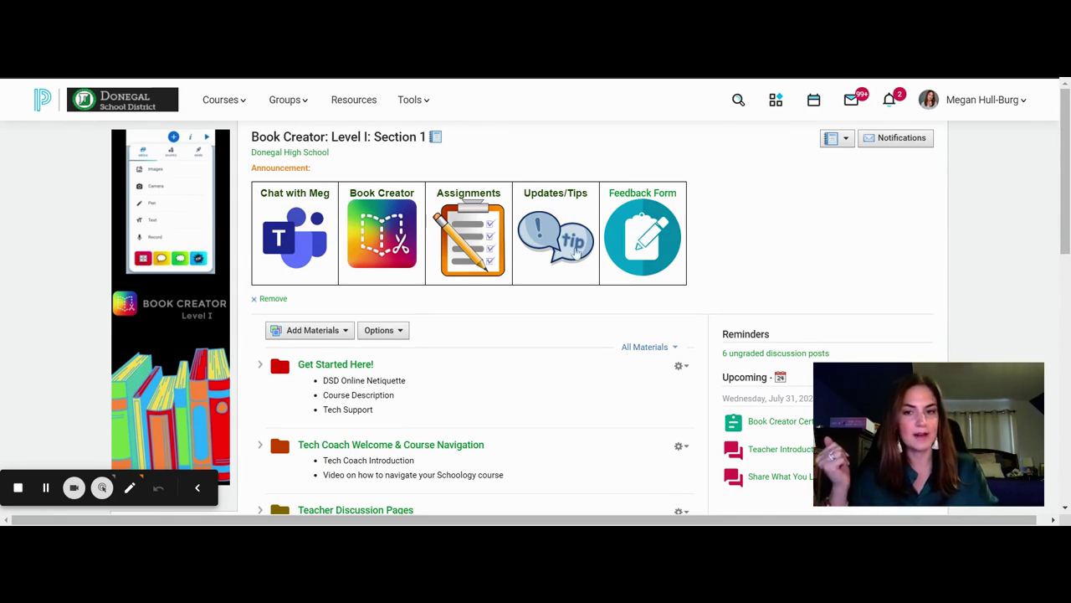
scroll(533, 262, "down", 5)
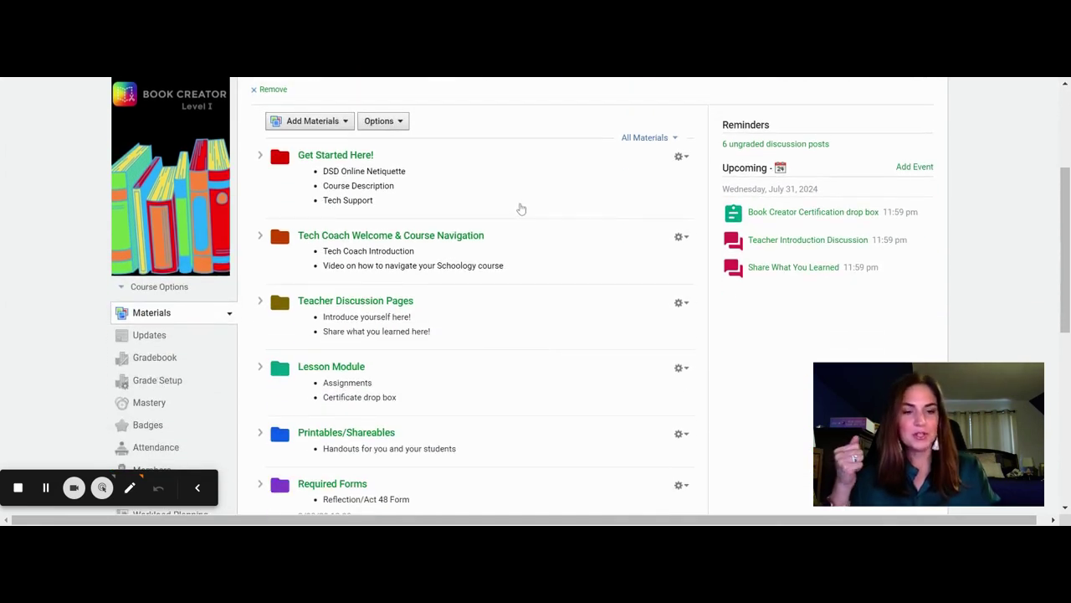
scroll(513, 162, "up", 3)
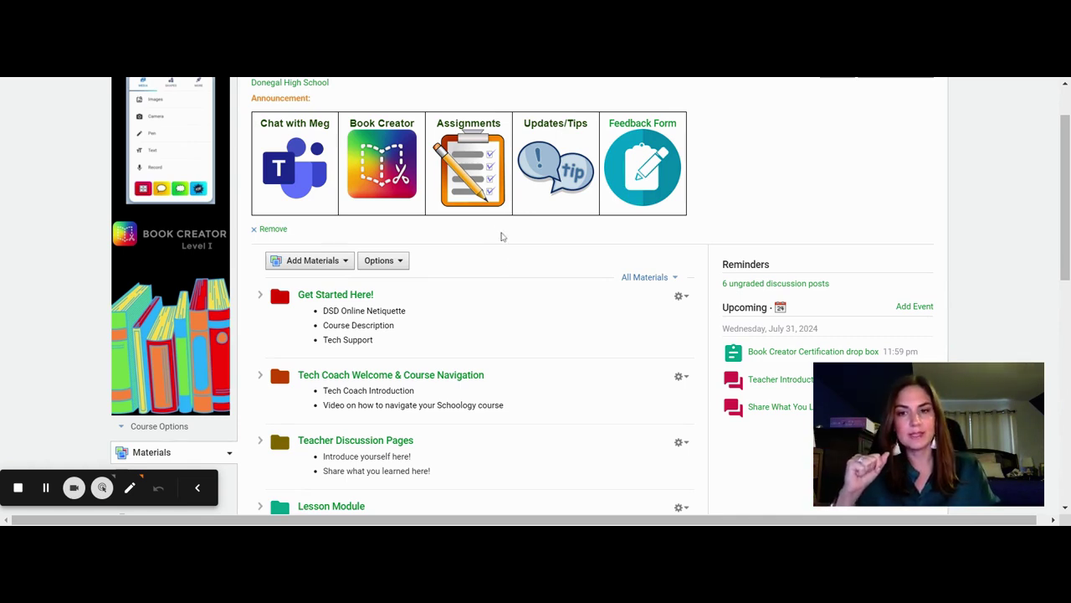
Add a folder titled "Test" to the course materials
left_click(312, 262)
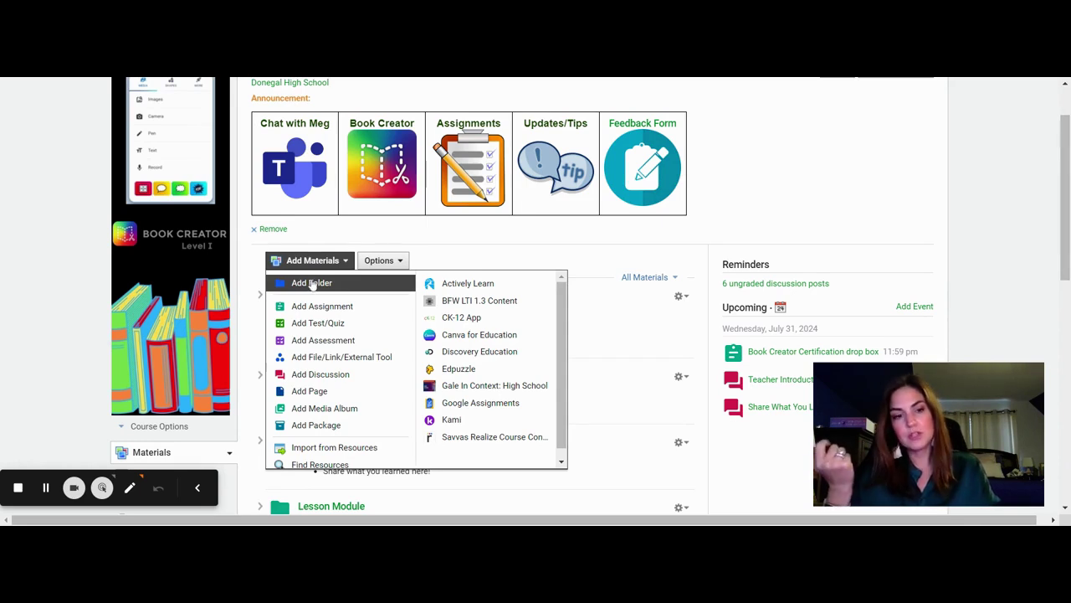
left_click(311, 284)
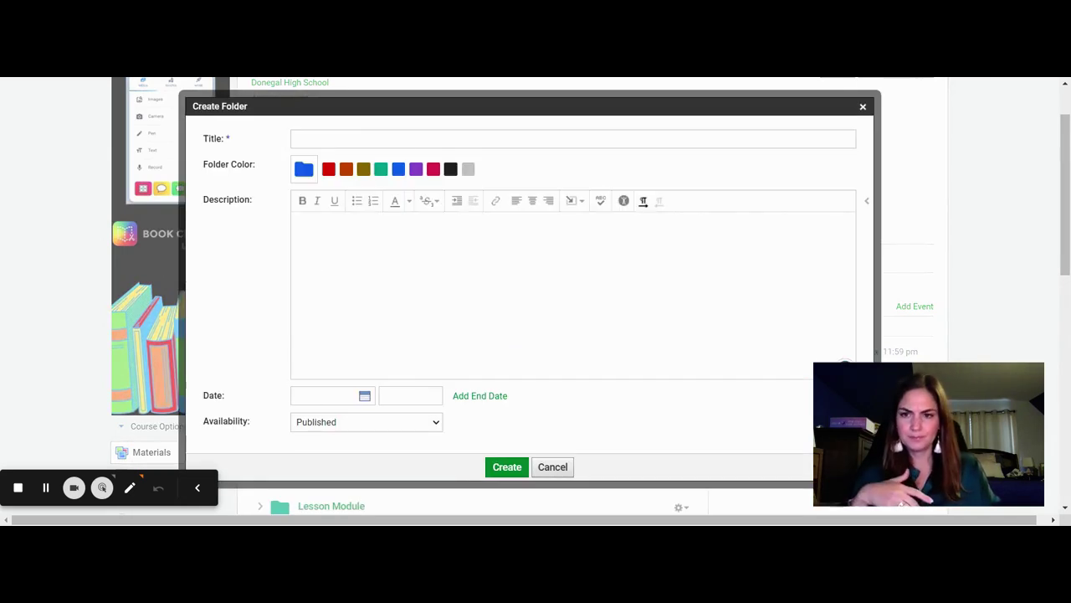
left_click(294, 139)
type("Test")
left_click(506, 468)
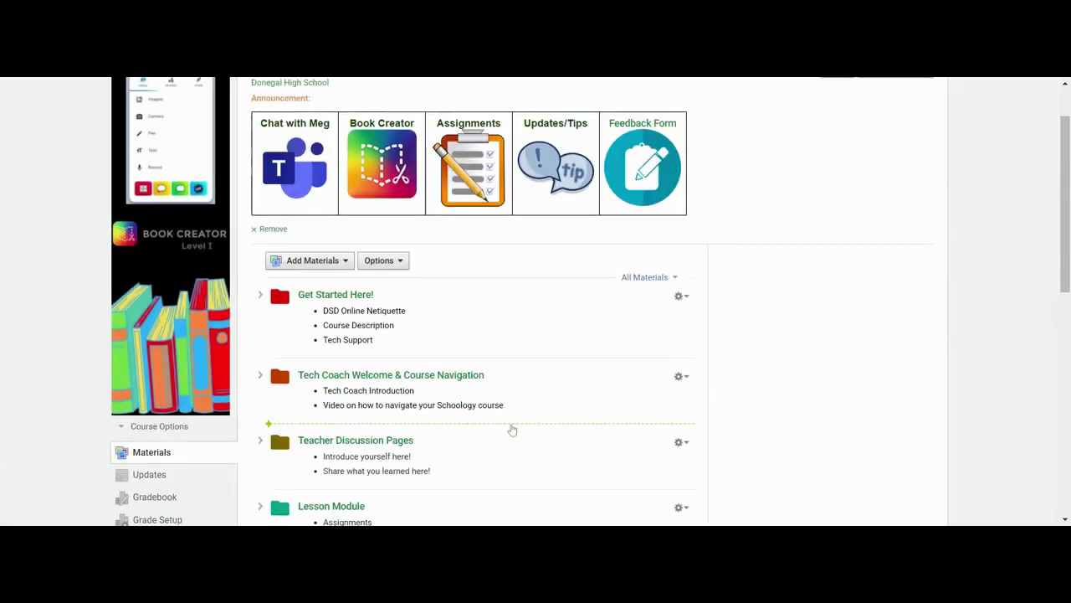
Unpublish the Test folder at the end of the course materials
scroll(518, 407, "down", 4)
scroll(520, 405, "down", 1)
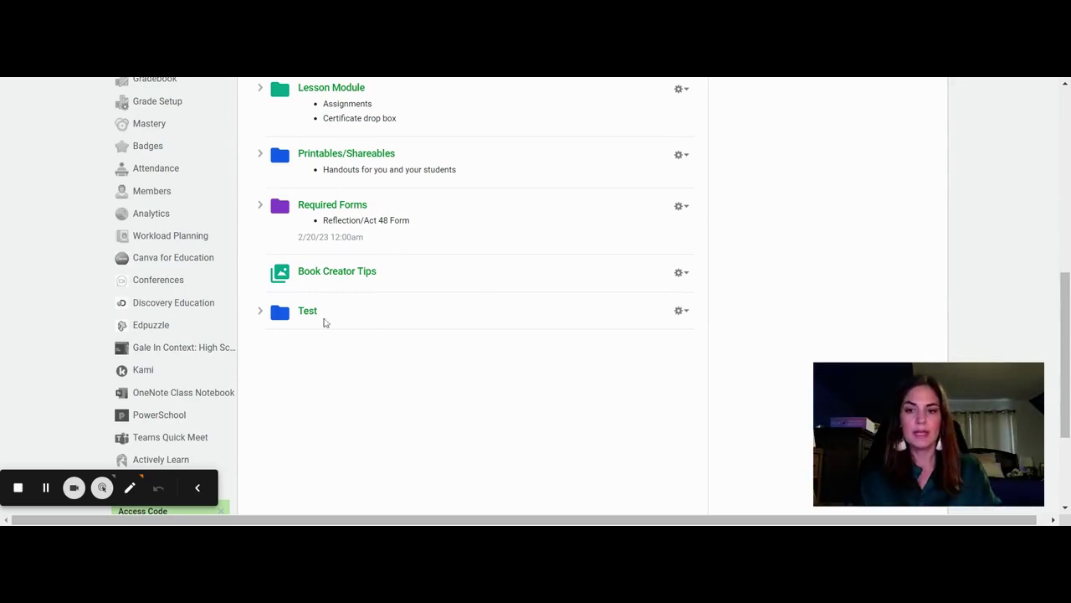
left_click(680, 311)
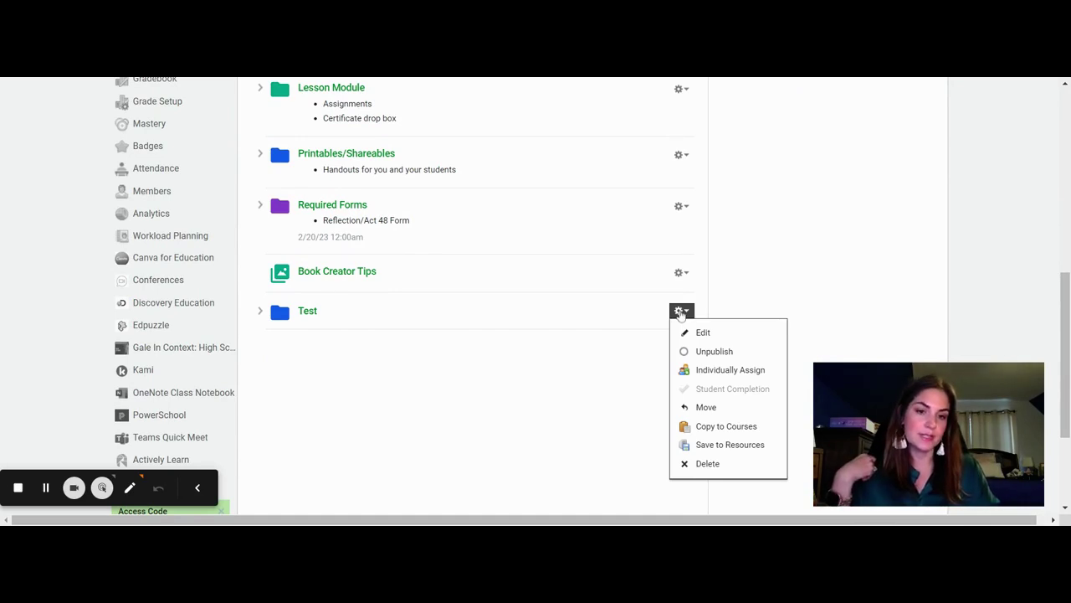
left_click(708, 350)
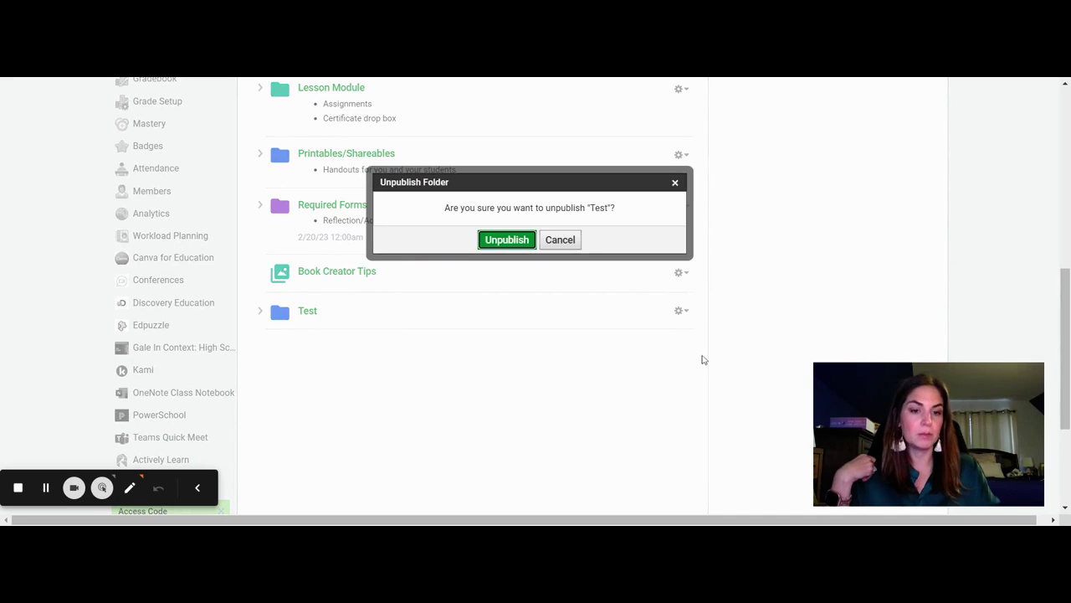
left_click(500, 244)
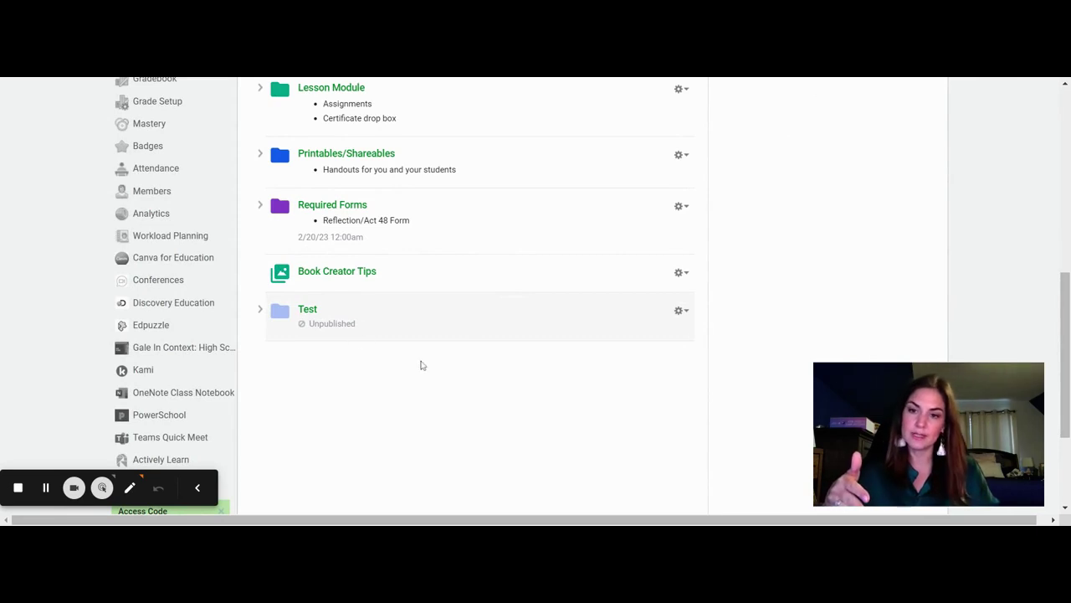
Open a preview of the course as seen by one of its members
scroll(422, 365, "up", 5)
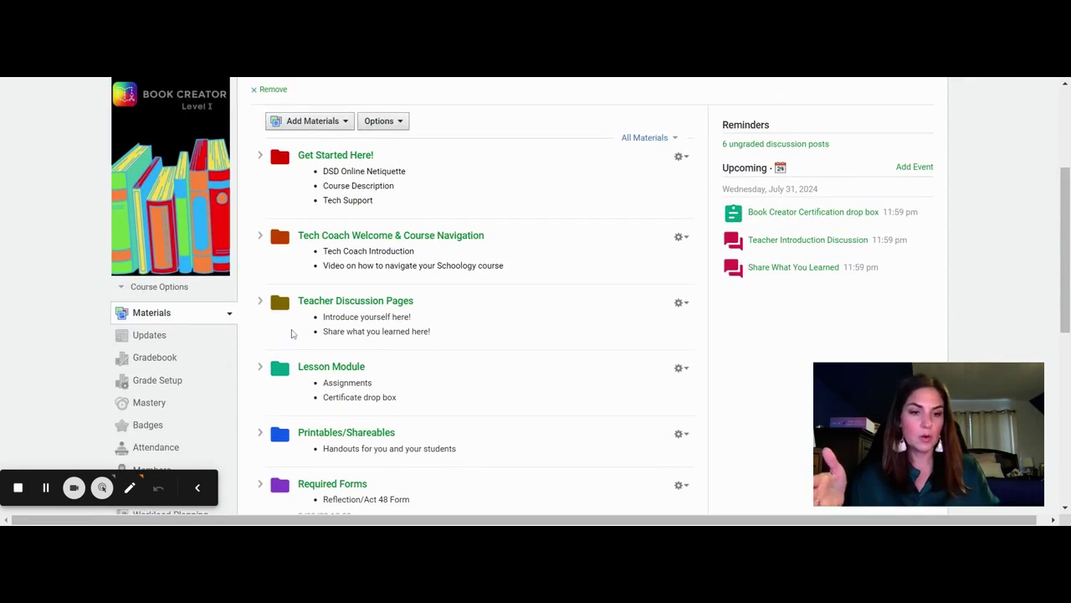
left_click(171, 287)
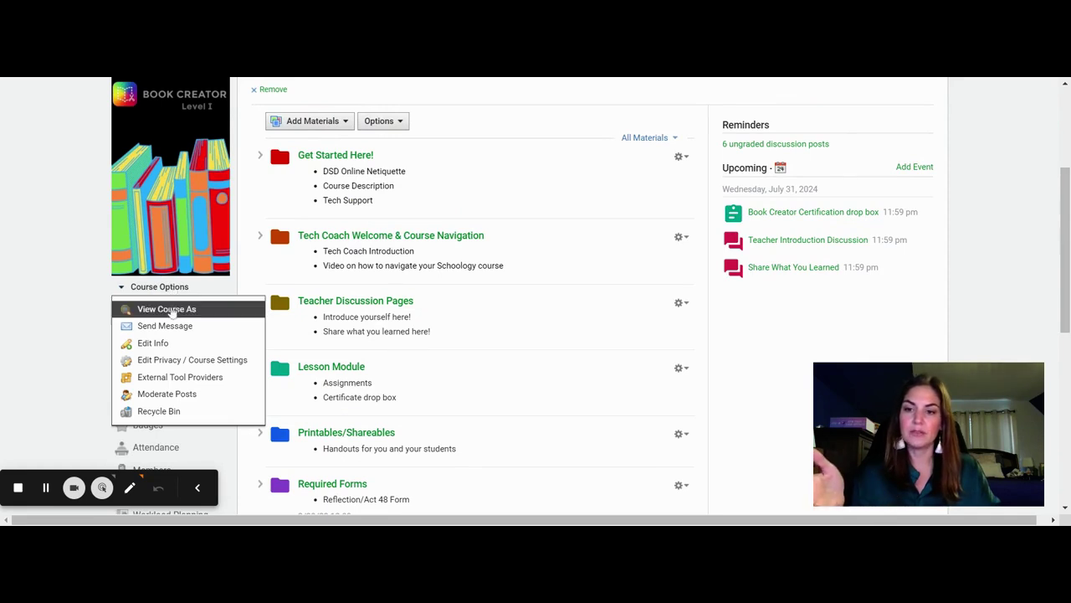
left_click(171, 309)
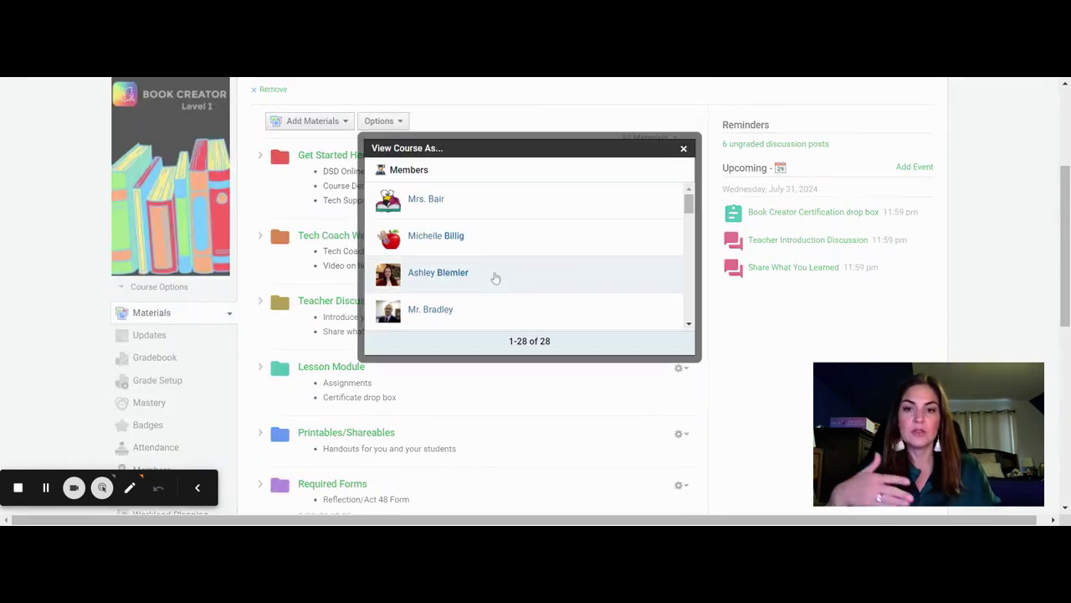
left_click(434, 239)
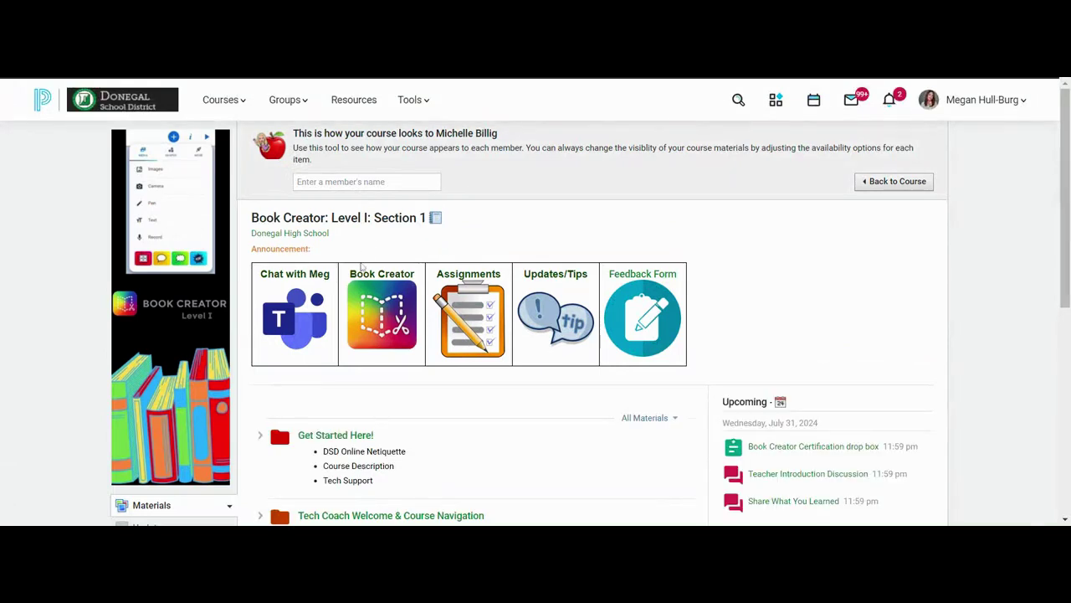
Check the member preview's materials list for the Test folder, and return to that folder in the regular course view
scroll(546, 244, "down", 2)
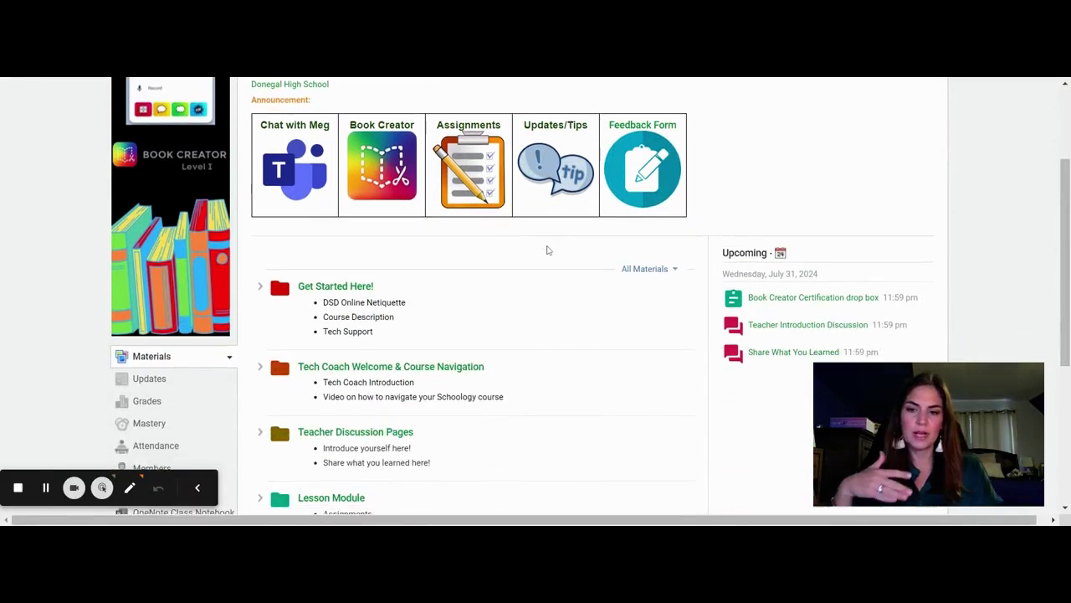
scroll(548, 249, "down", 5)
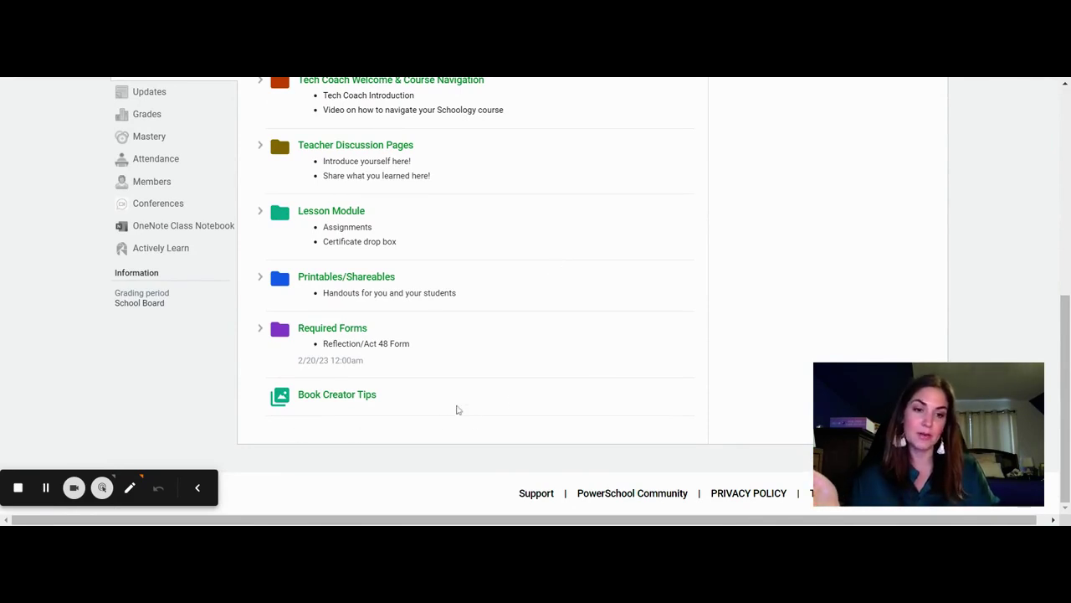
scroll(458, 410, "up", 10)
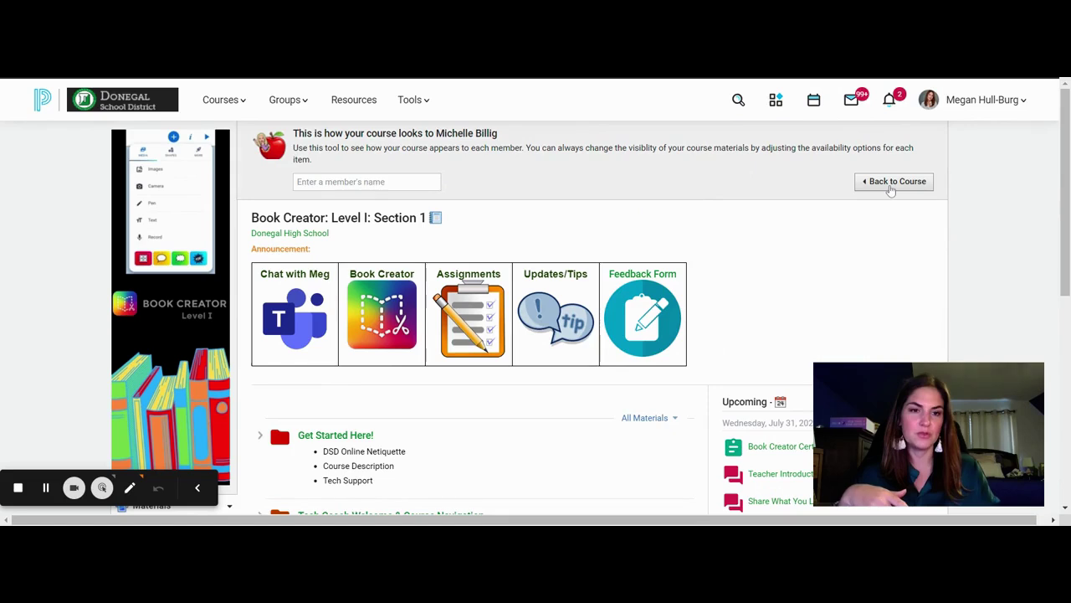
left_click(893, 182)
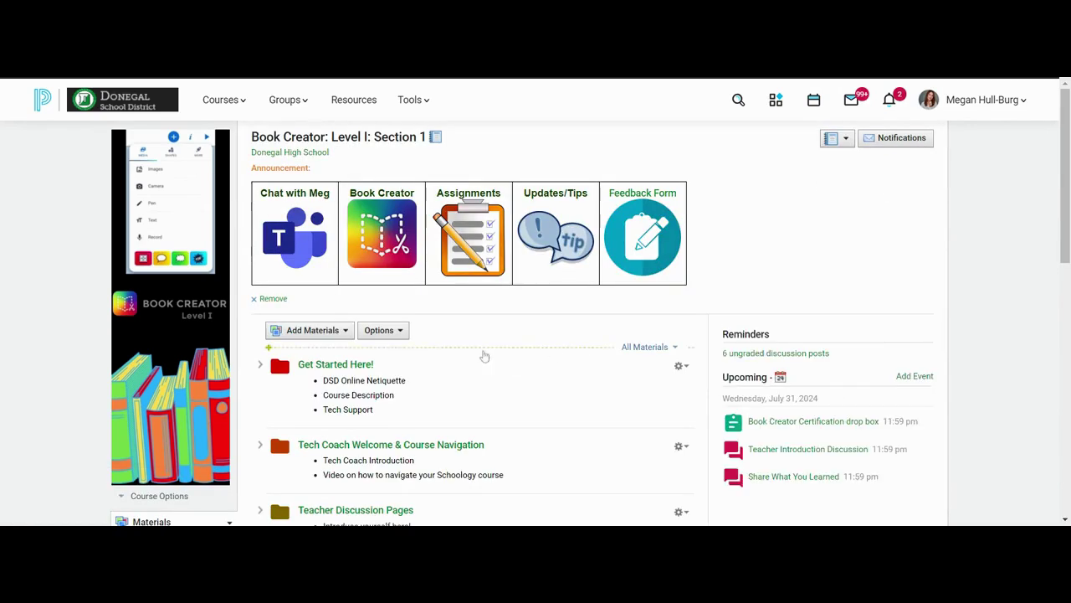
scroll(407, 382, "down", 6)
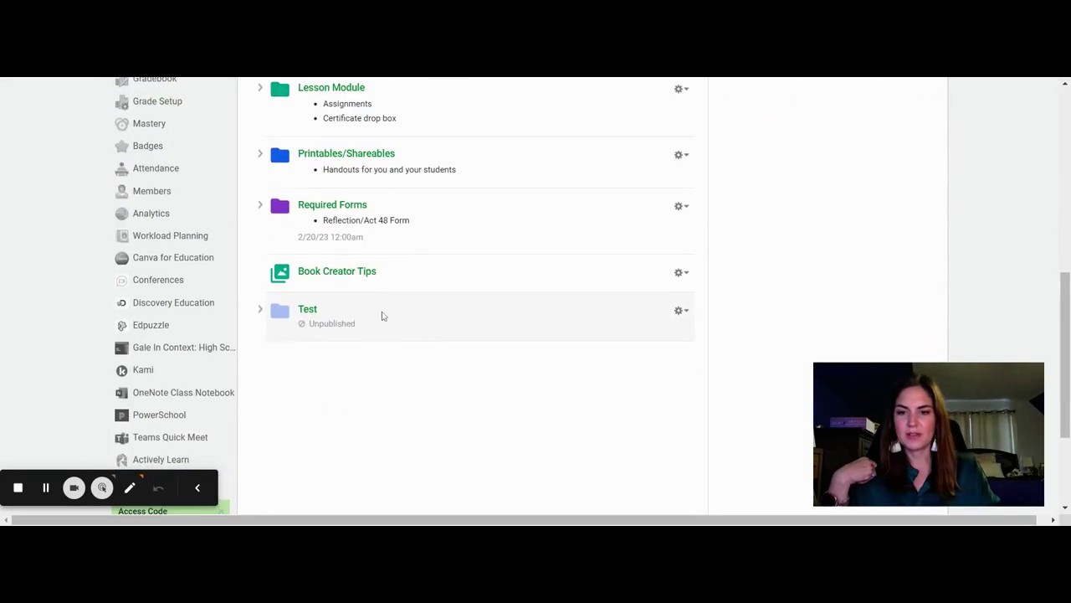
Open the Test folder and start a new assignment named "essay" in it
left_click(307, 310)
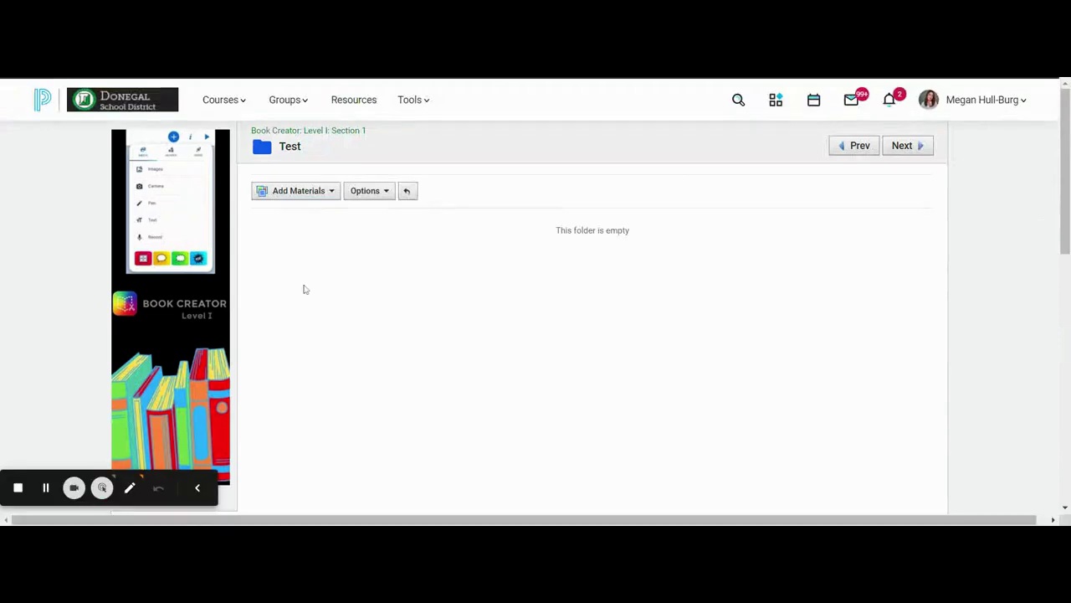
left_click(290, 192)
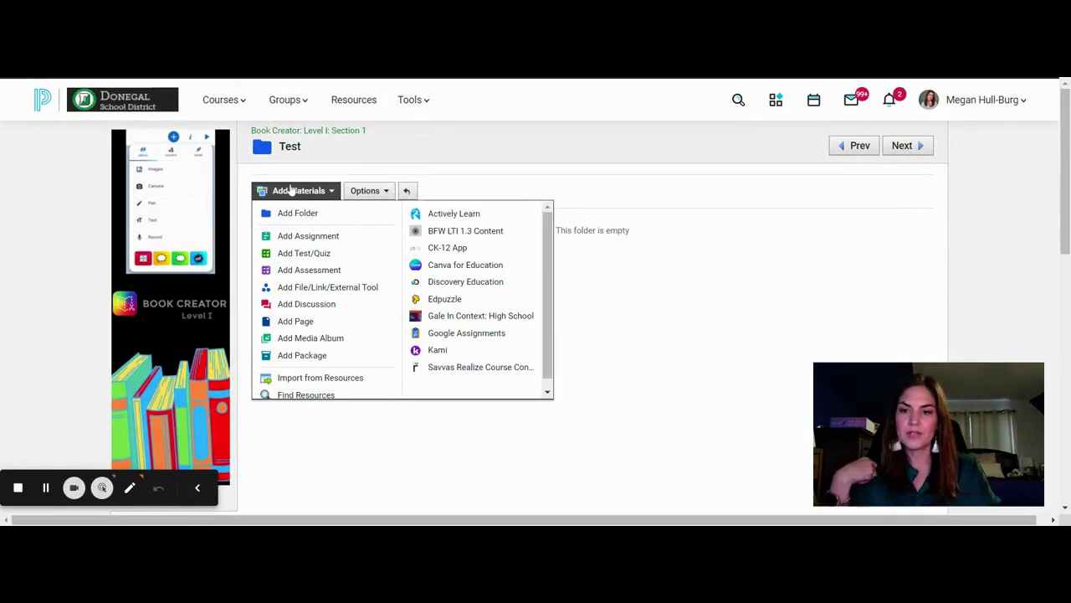
left_click(299, 237)
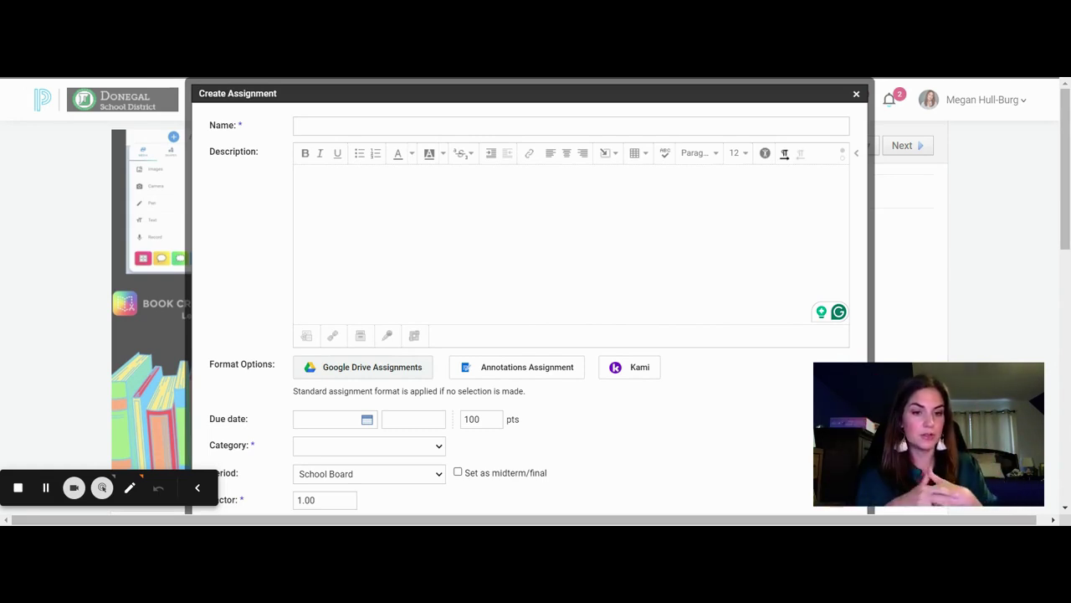
left_click(379, 126)
type("essay")
left_click(300, 175)
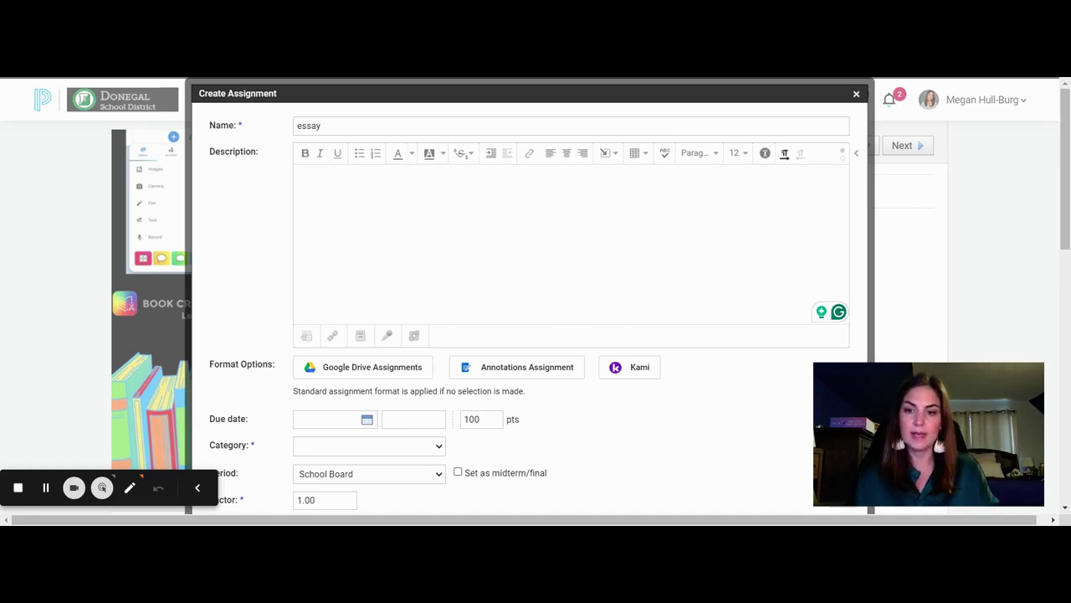
Attach the Google Drive document "Mini Conference Rooms 24" to the assignment
left_click(393, 376)
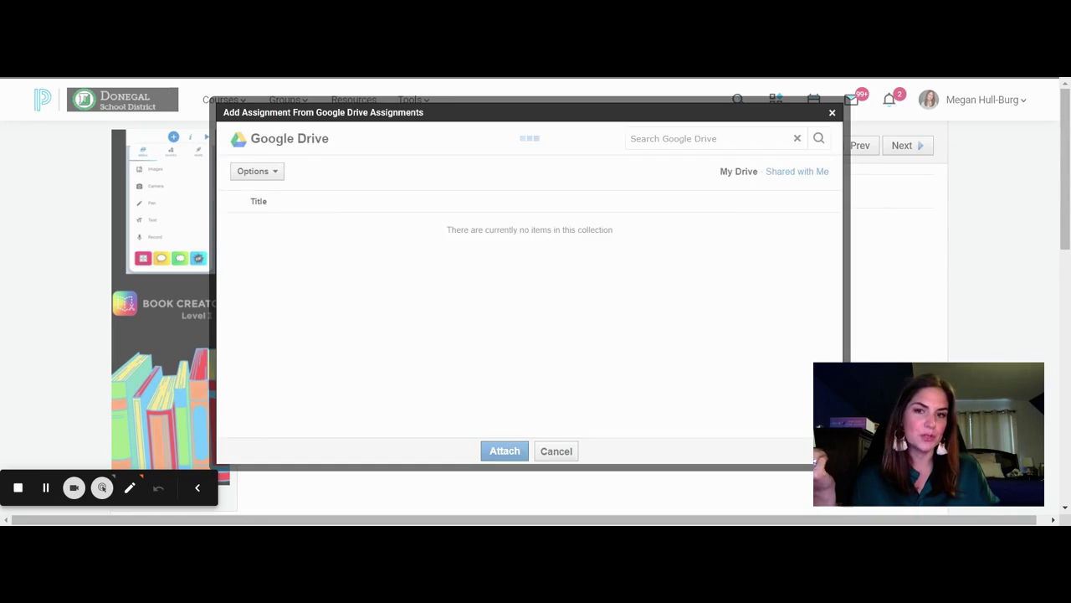
left_click(388, 350)
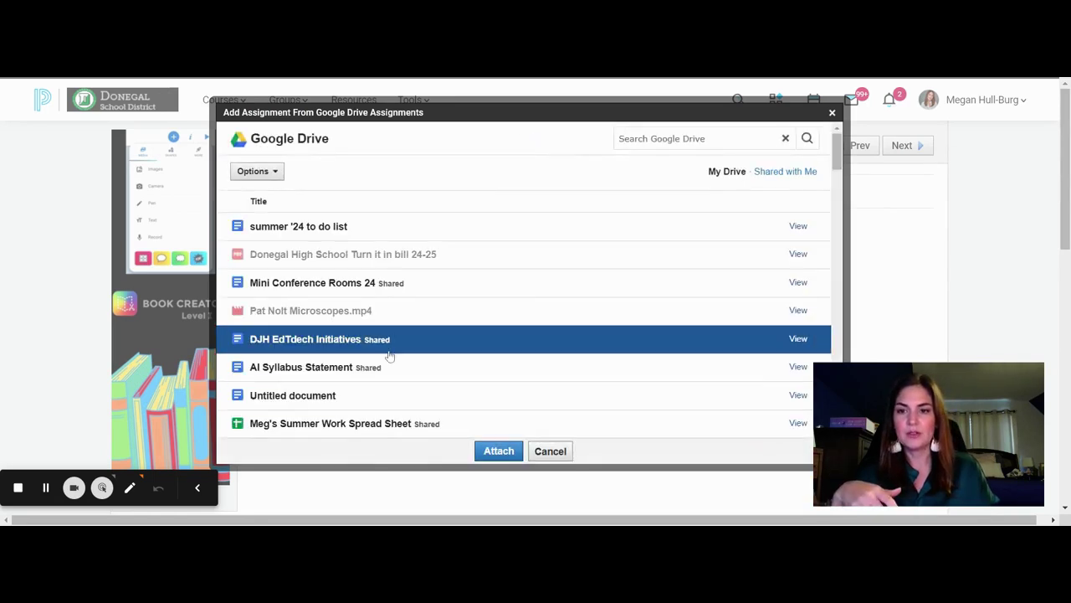
left_click(281, 287)
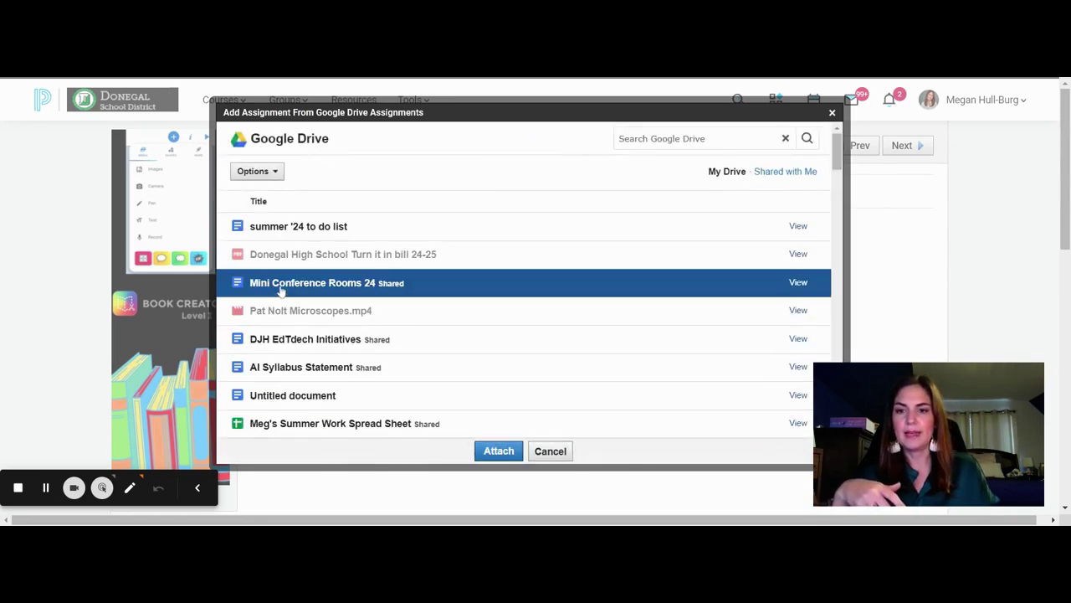
left_click(497, 451)
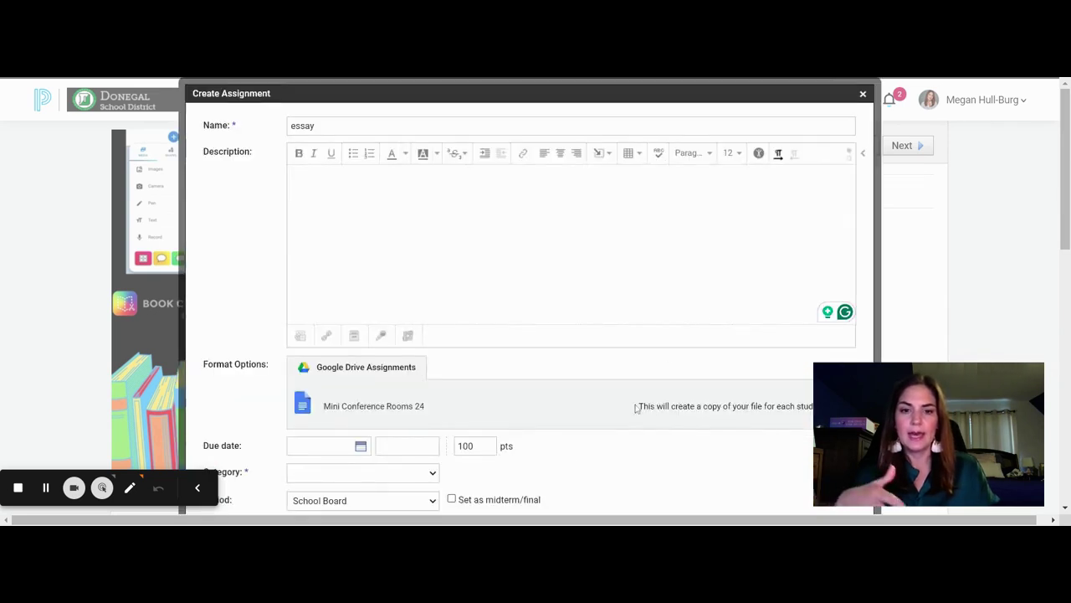
Set the essay assignment's category to (Ungraded) and create the assignment
scroll(636, 410, "down", 2)
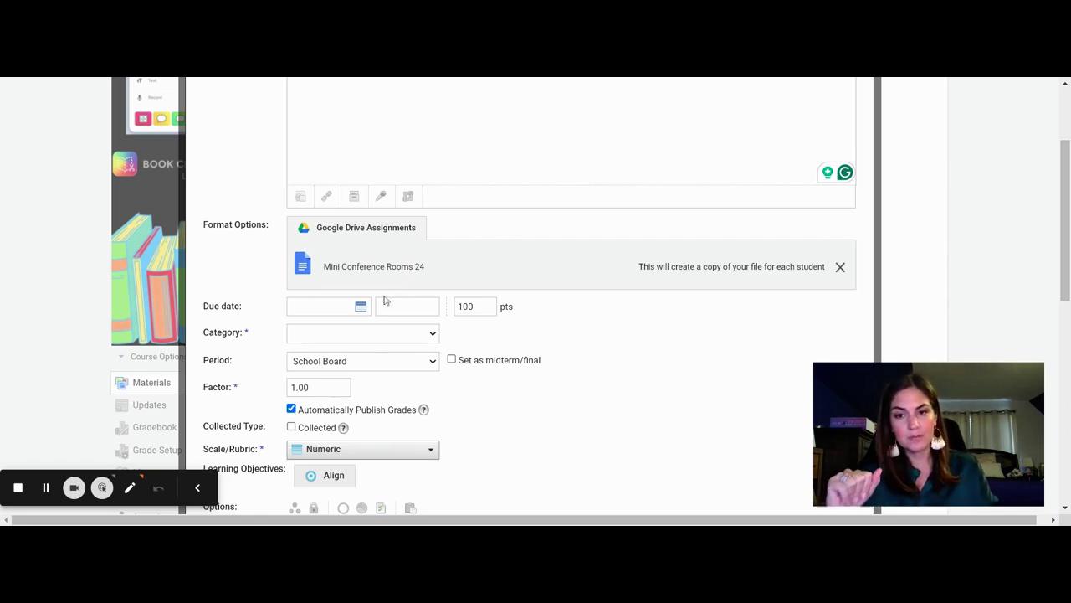
left_click(360, 333)
left_click(360, 350)
scroll(360, 352, "up", 1)
scroll(603, 419, "down", 3)
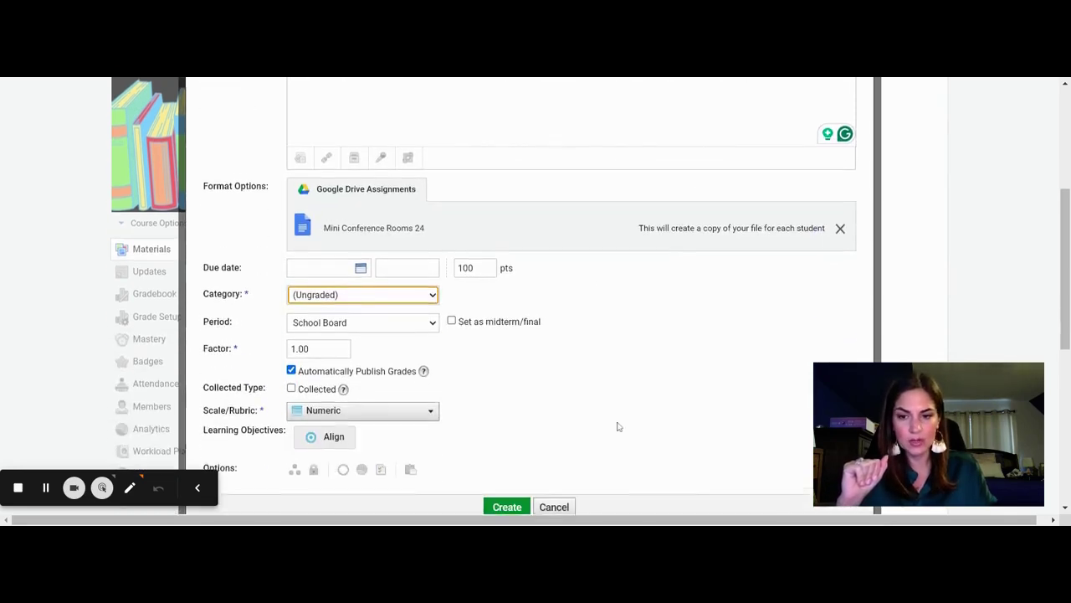
left_click(507, 432)
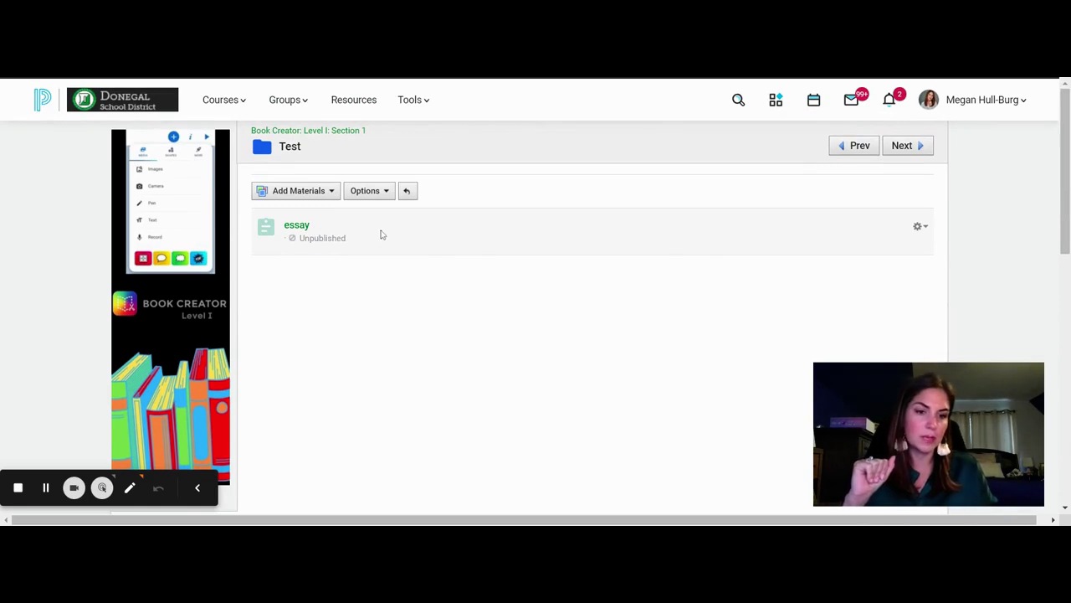
Review the settings for a new assessment in the Test folder, and close the form without creating one
left_click(308, 193)
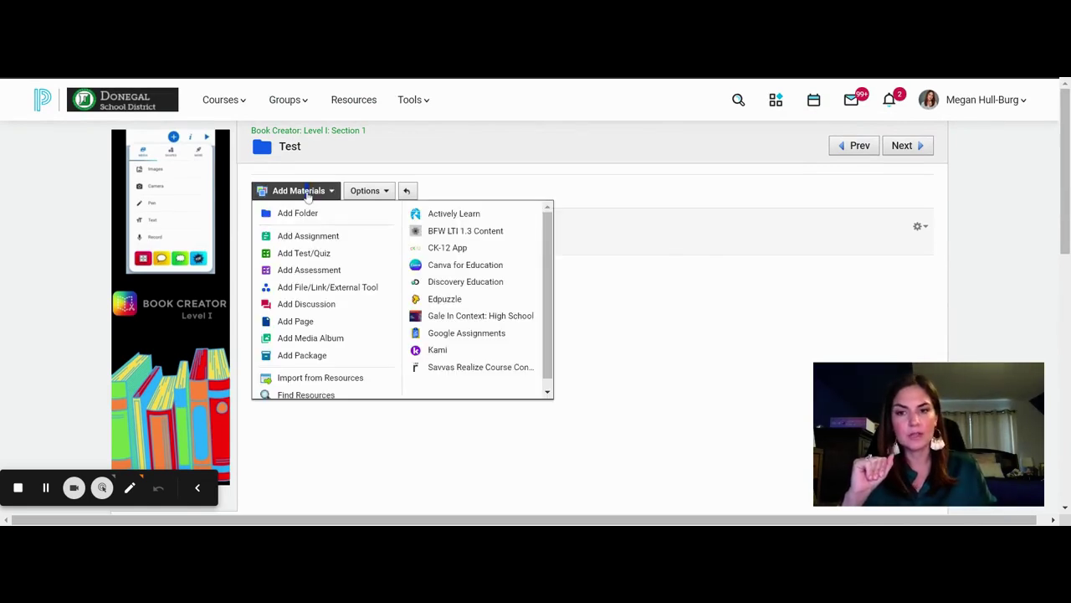
left_click(301, 272)
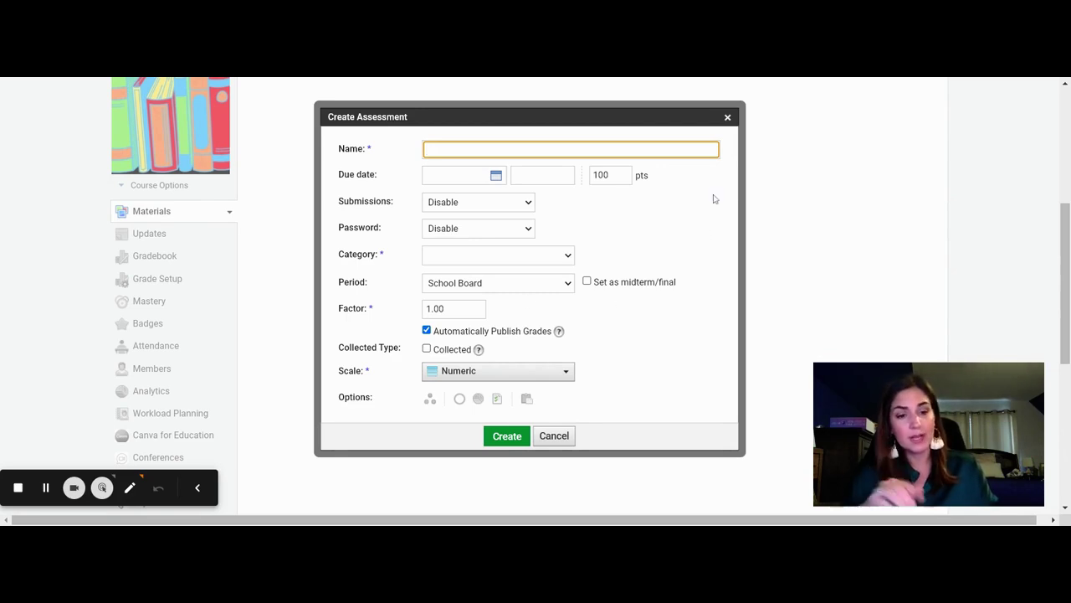
left_click(727, 117)
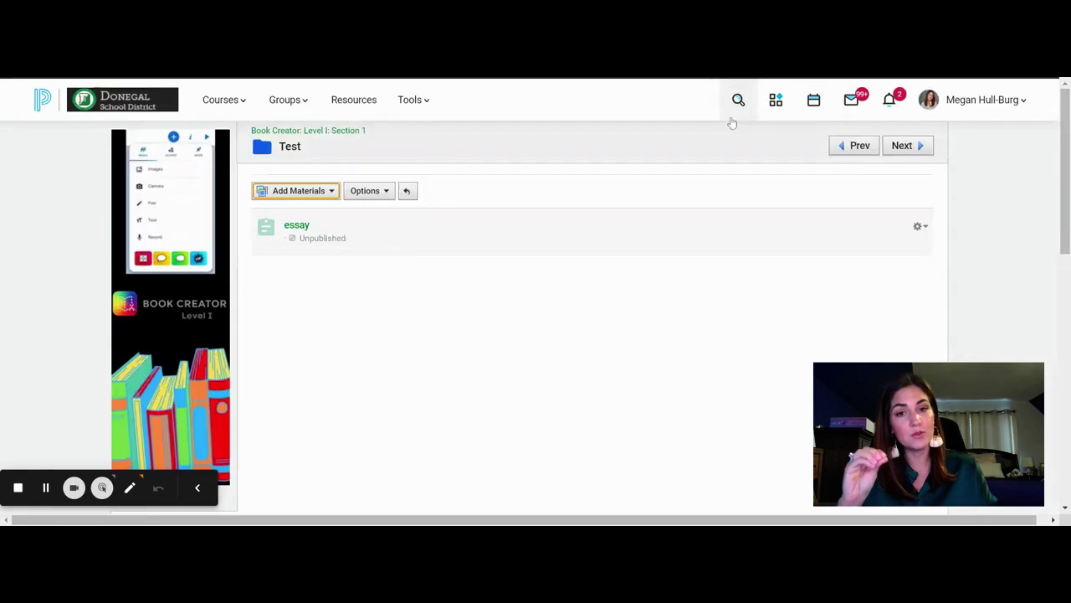
Open the course gradebook and examine its option for syncing all changes
scroll(491, 337, "down", 3)
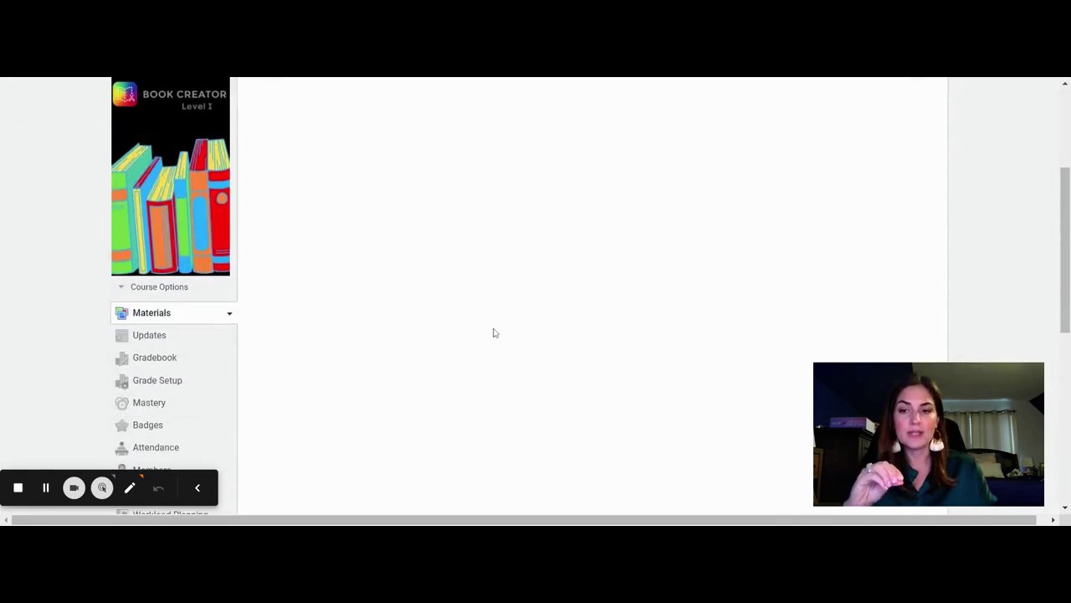
scroll(491, 341, "down", 2)
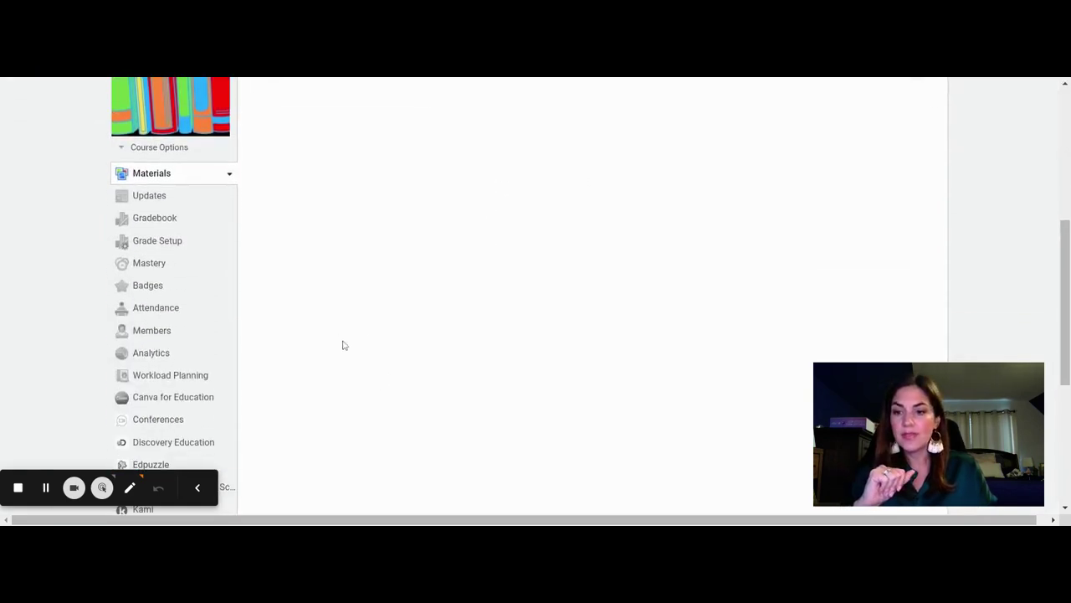
left_click(152, 223)
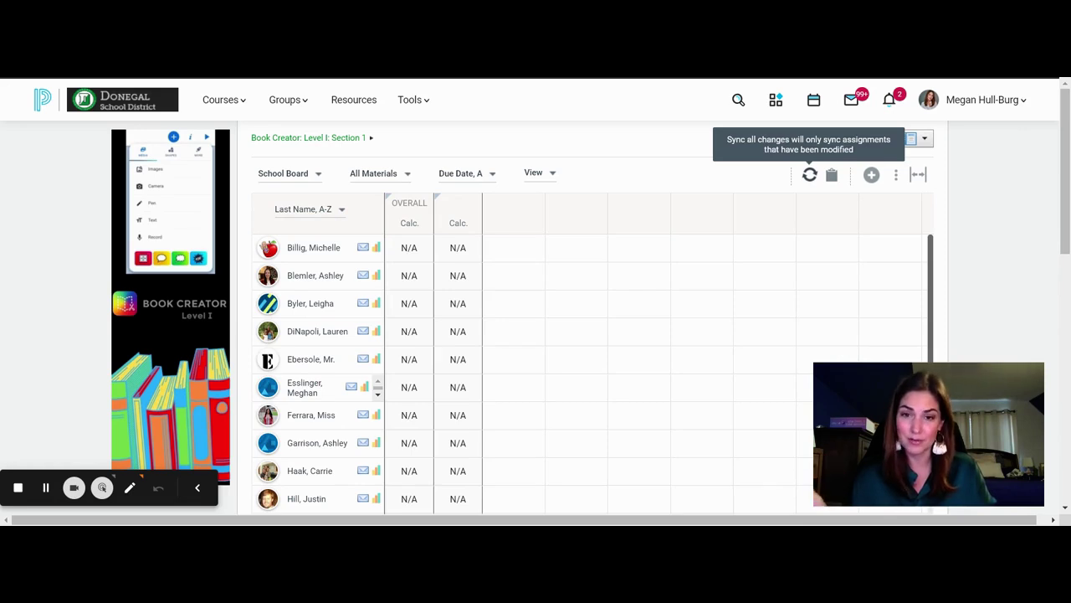
Return from the gradebook to the course materials and open the Test folder
scroll(641, 176, "down", 3)
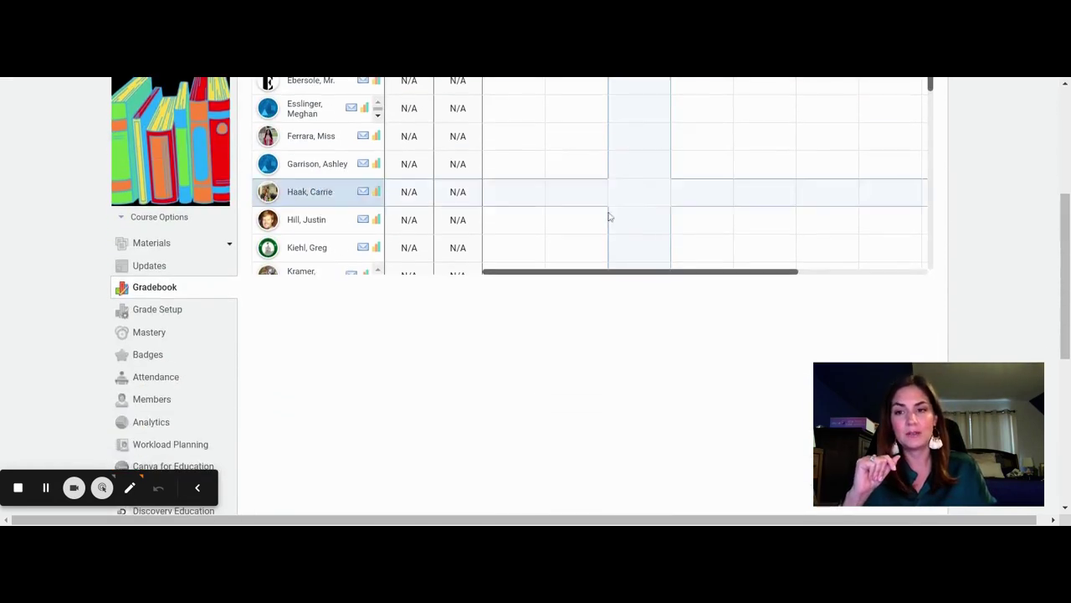
left_click(159, 251)
left_click(315, 330)
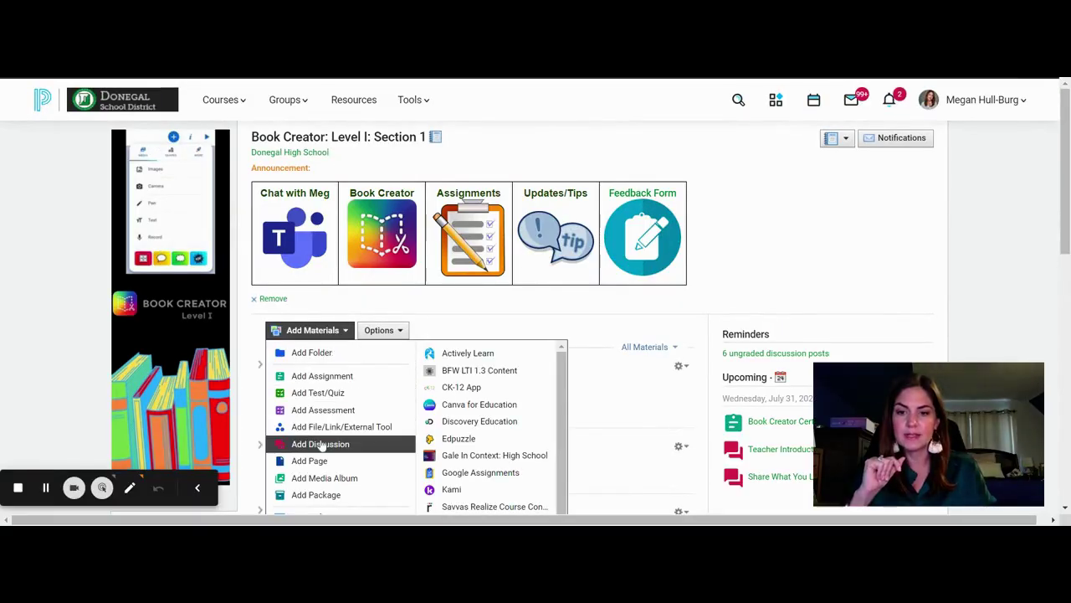
scroll(473, 326, "down", 3)
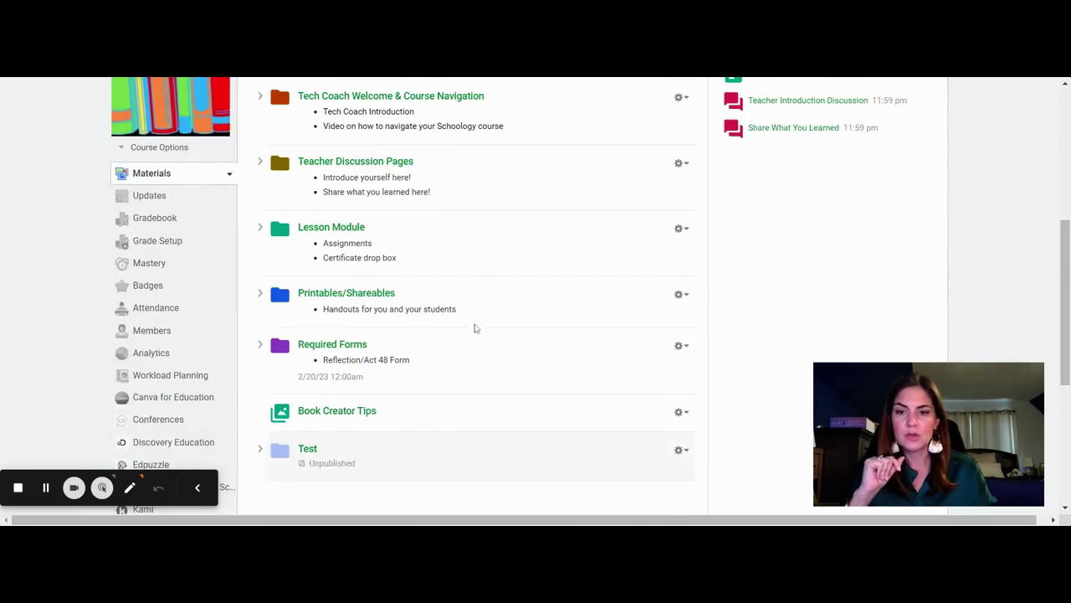
scroll(473, 328, "down", 2)
left_click(305, 315)
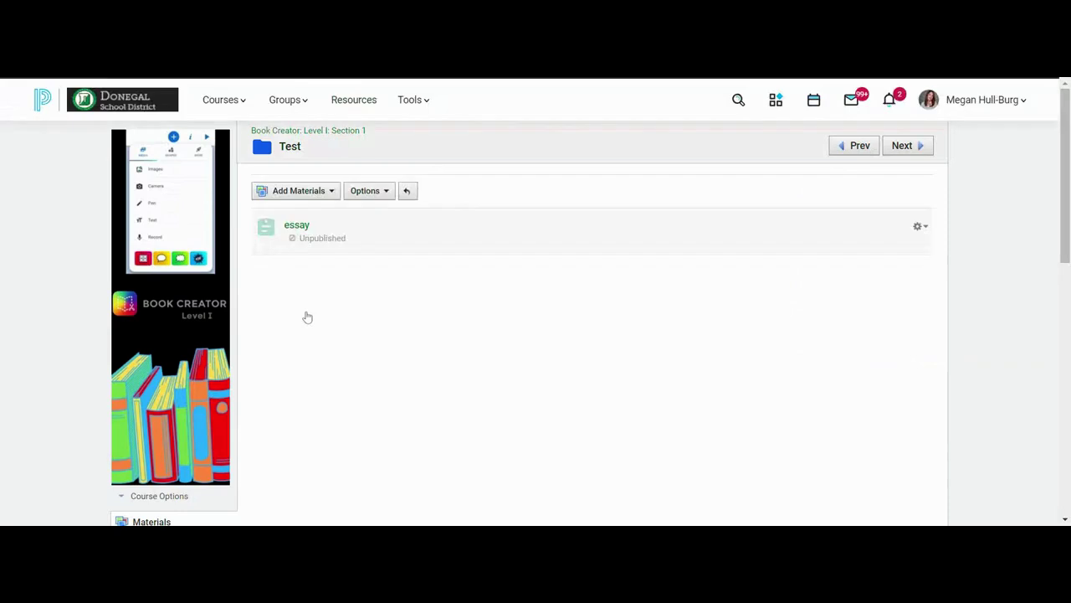
Start a new discussion titled "Test" in the Test folder
left_click(315, 191)
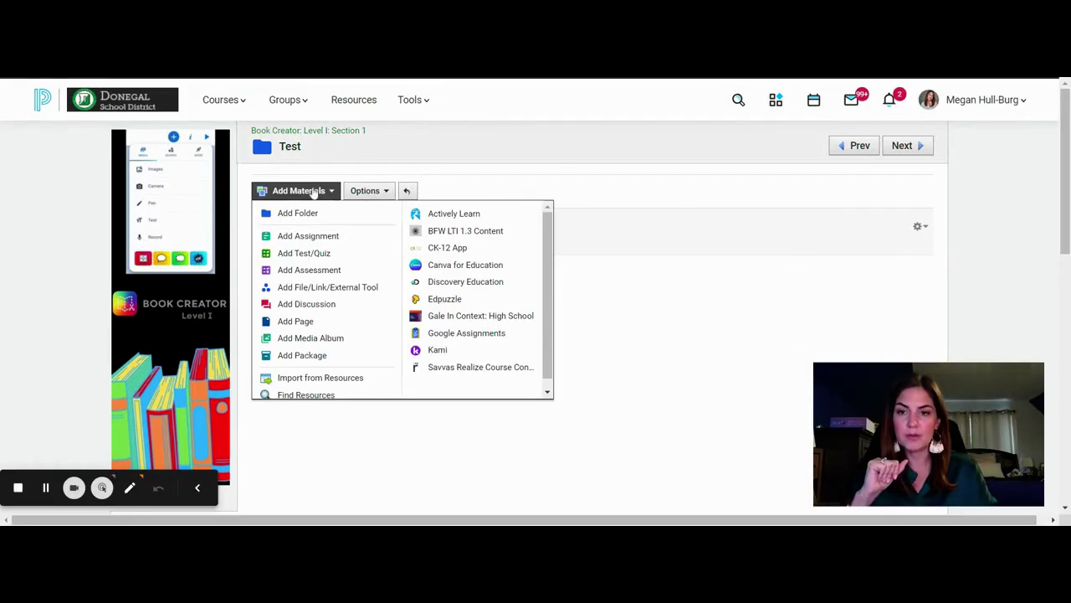
left_click(313, 304)
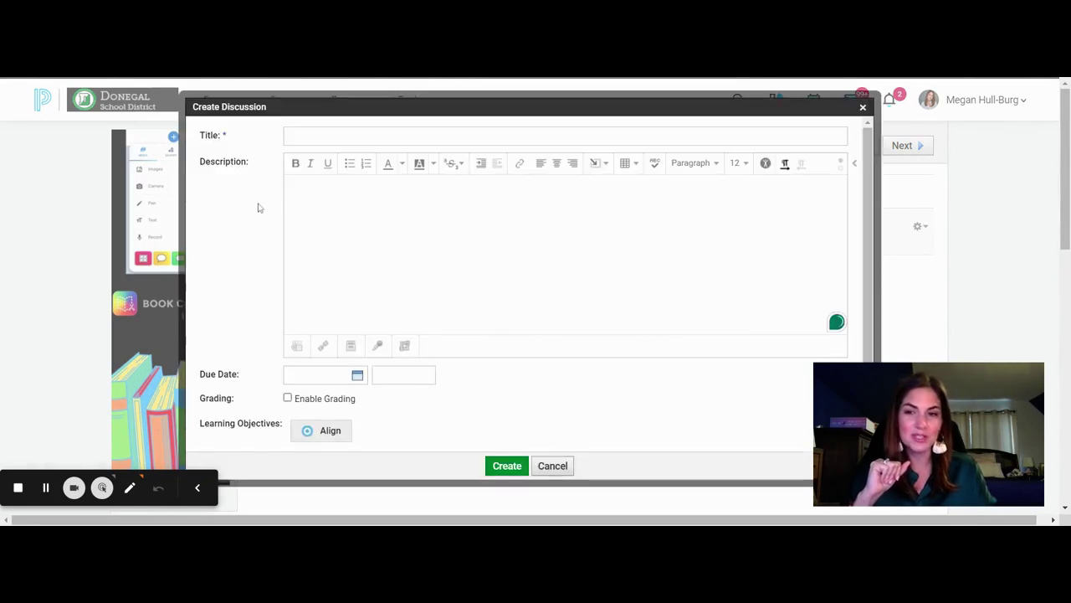
left_click(290, 136)
type("Test")
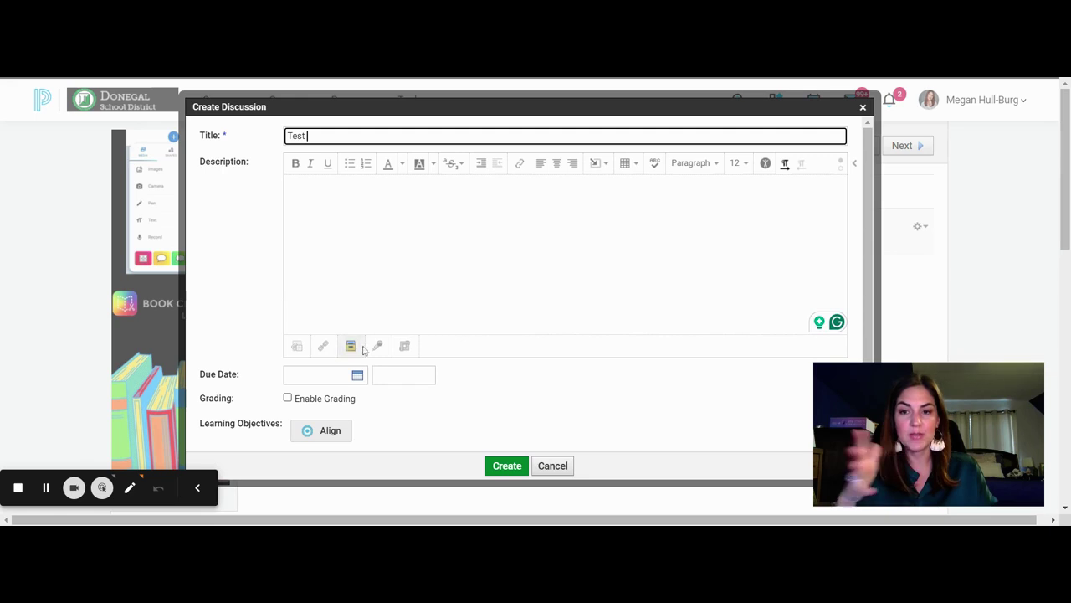
Enable grading for the discussion and set its due date to 7/26/24 at 11:59PM
left_click(358, 376)
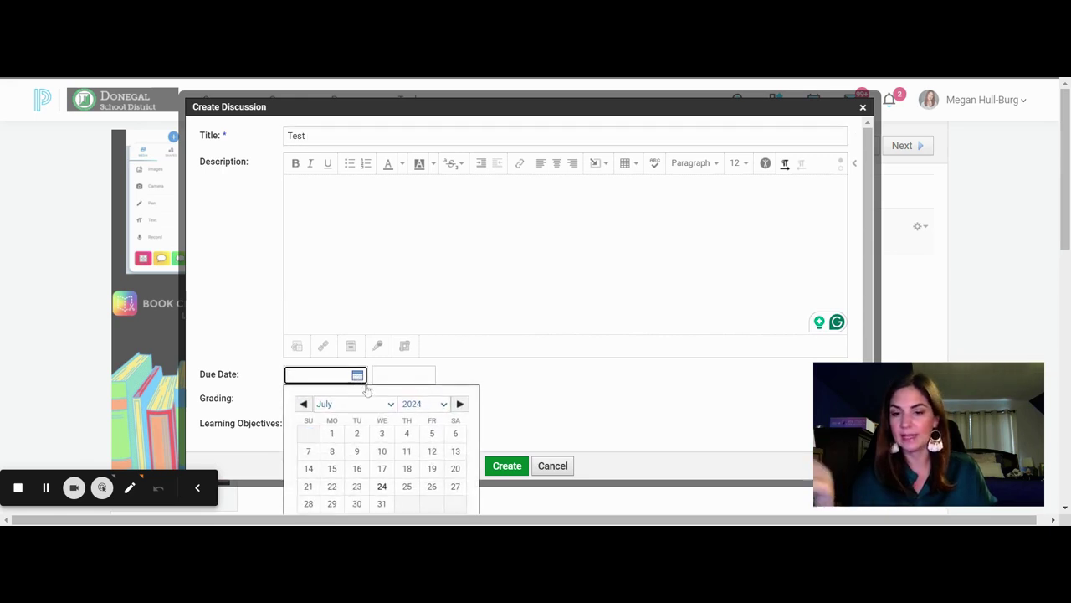
left_click(432, 451)
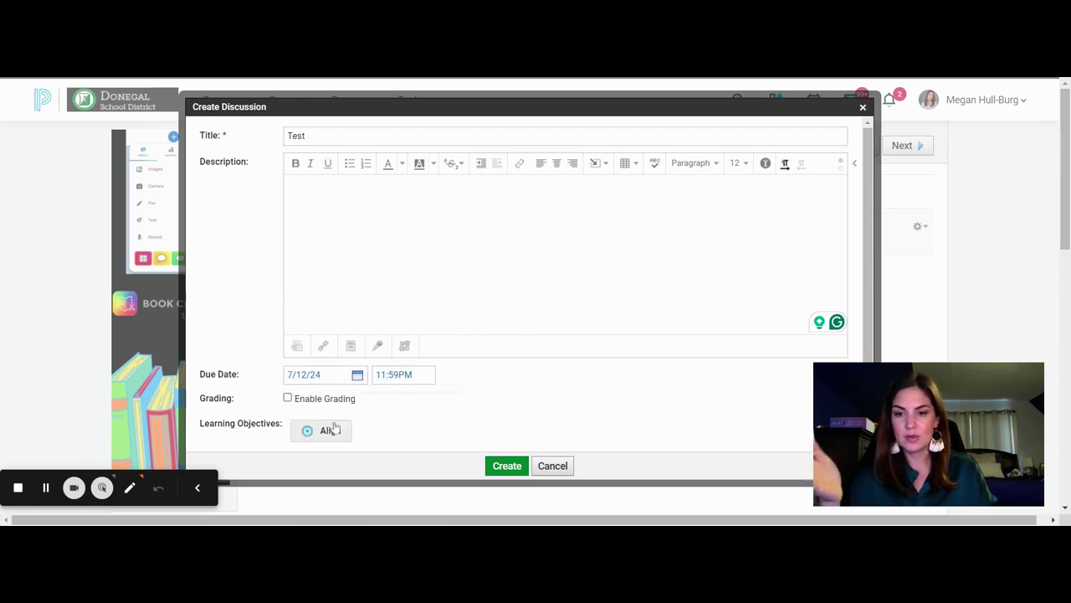
left_click(288, 399)
left_click(357, 377)
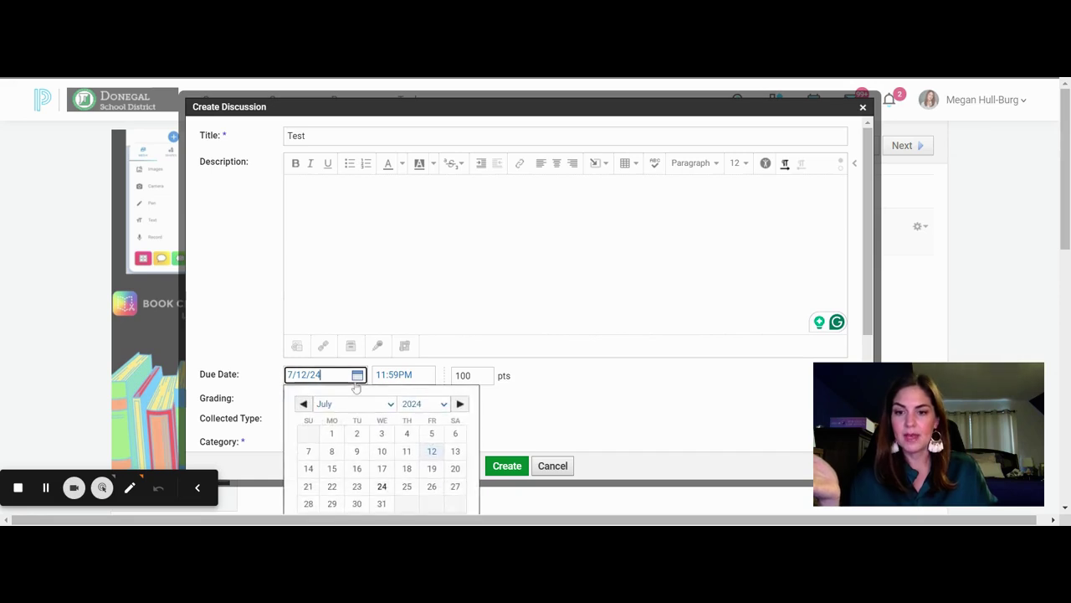
left_click(432, 486)
Try to create the discussion without choosing a category
scroll(522, 419, "down", 3)
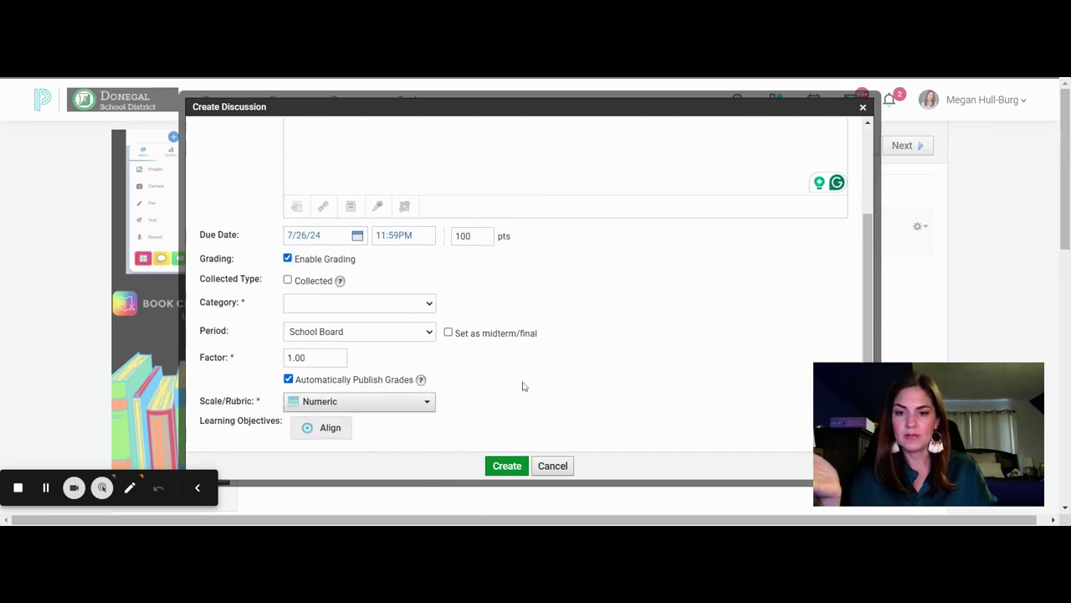
scroll(524, 386, "down", 1)
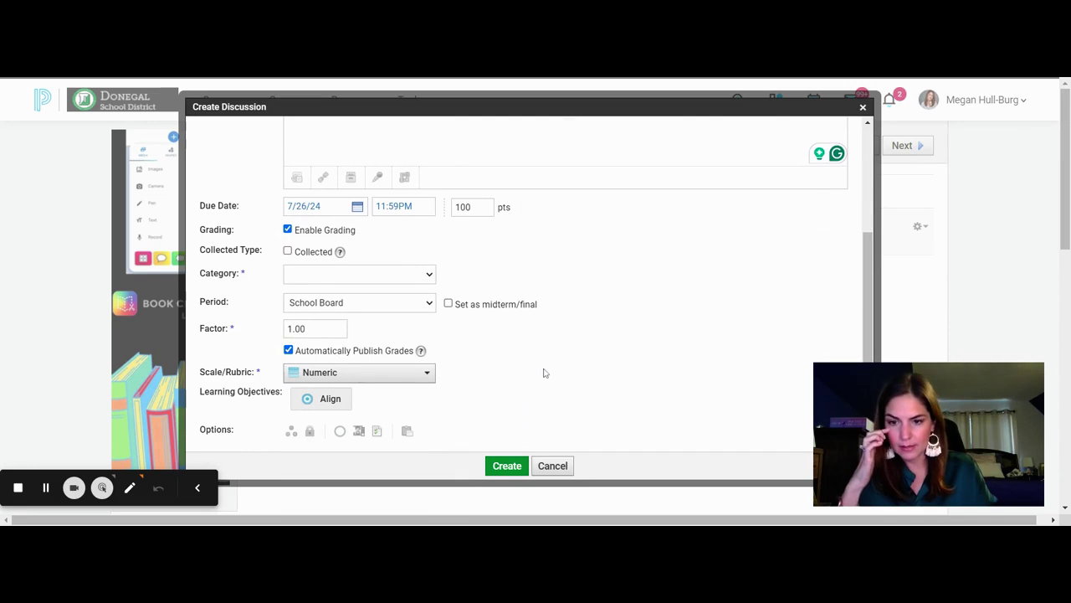
left_click(505, 469)
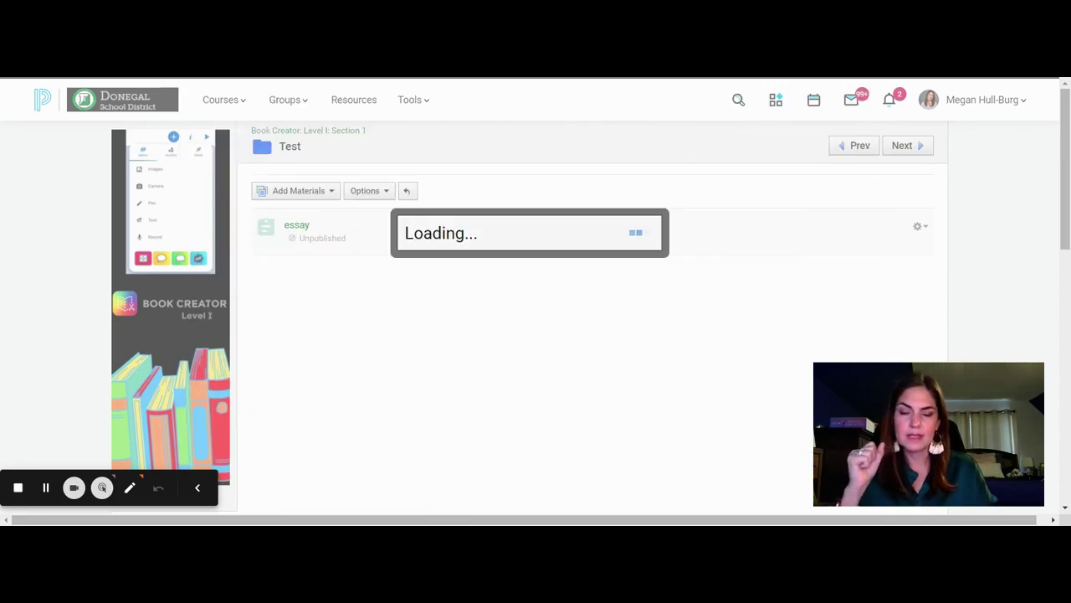
Give the discussion the description "test" and a grading category, and create it
left_click(471, 266)
type("test")
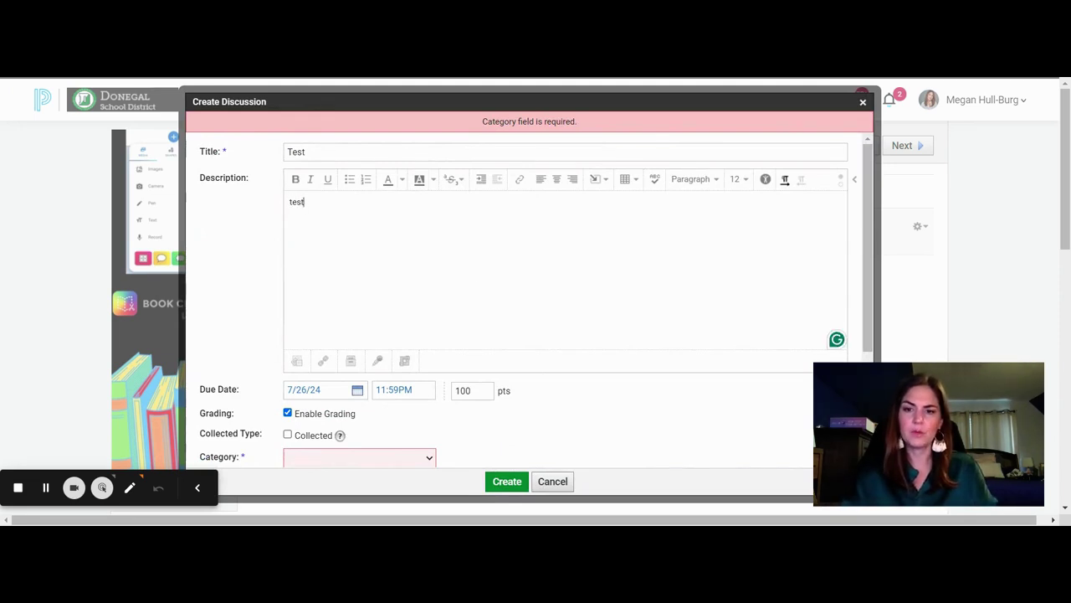
scroll(469, 337, "down", 2)
scroll(470, 337, "down", 1)
left_click(343, 291)
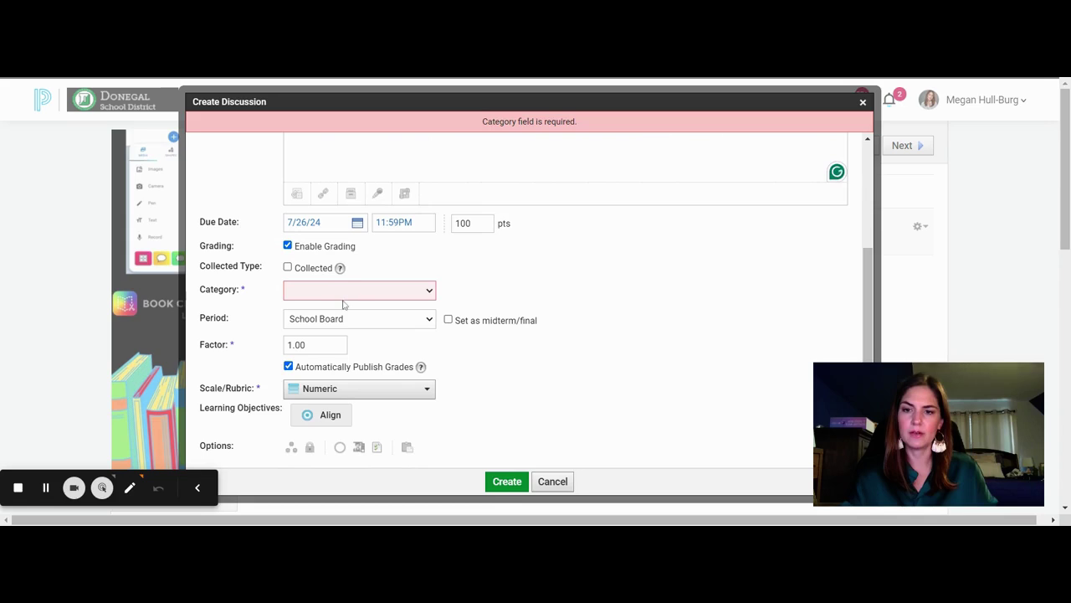
left_click(345, 323)
left_click(508, 481)
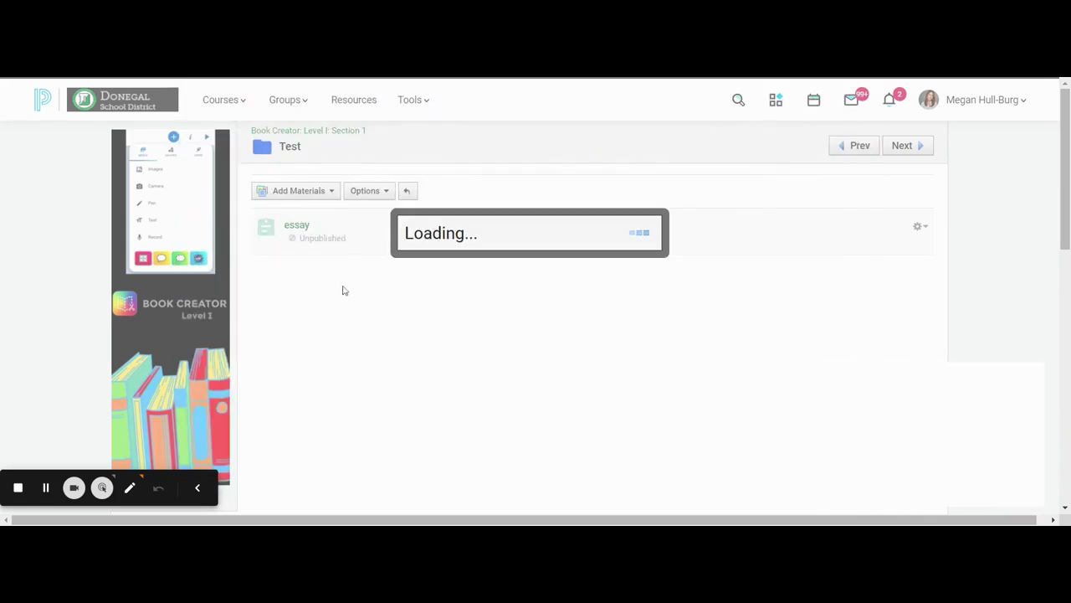
Open the privacy and course settings of the Book Creator: Level I course
scroll(333, 308, "down", 2)
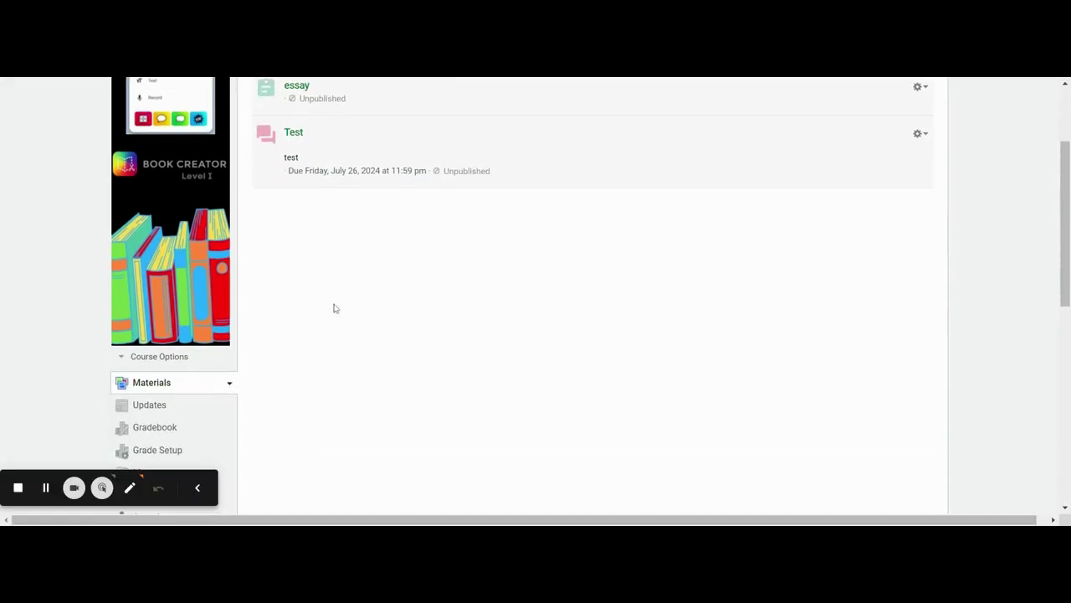
left_click(165, 358)
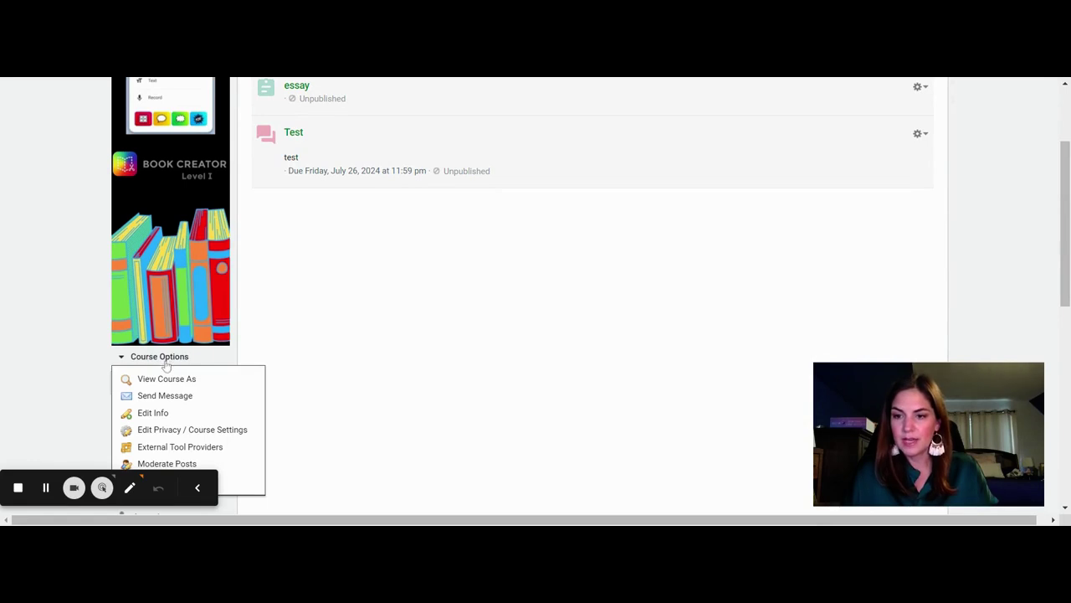
left_click(179, 430)
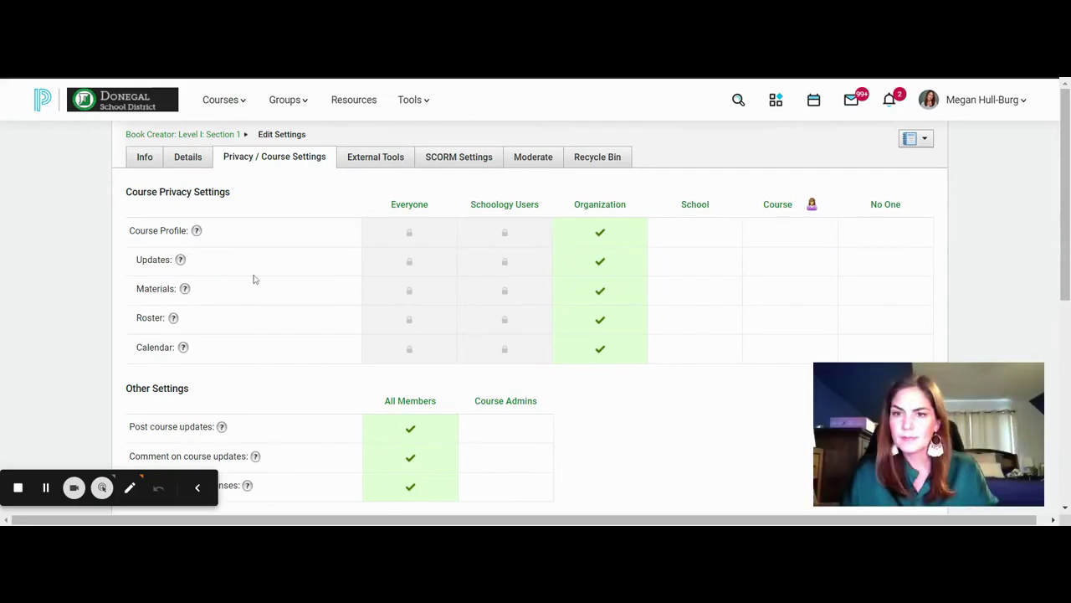
Check the course's option to enable moderation without applying it, and look through its deleted posts
left_click(531, 161)
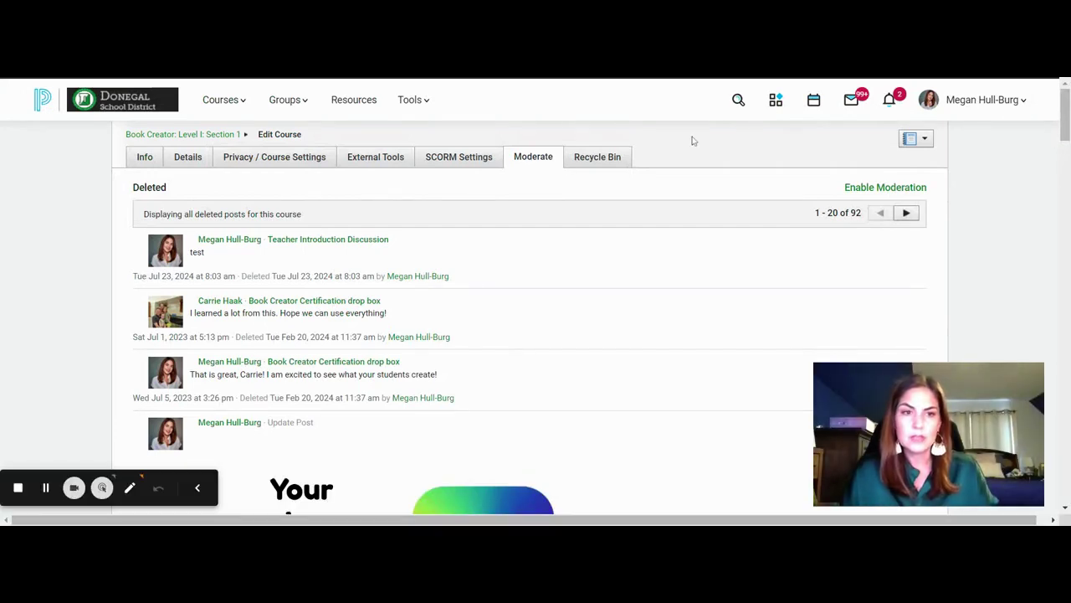
left_click(877, 190)
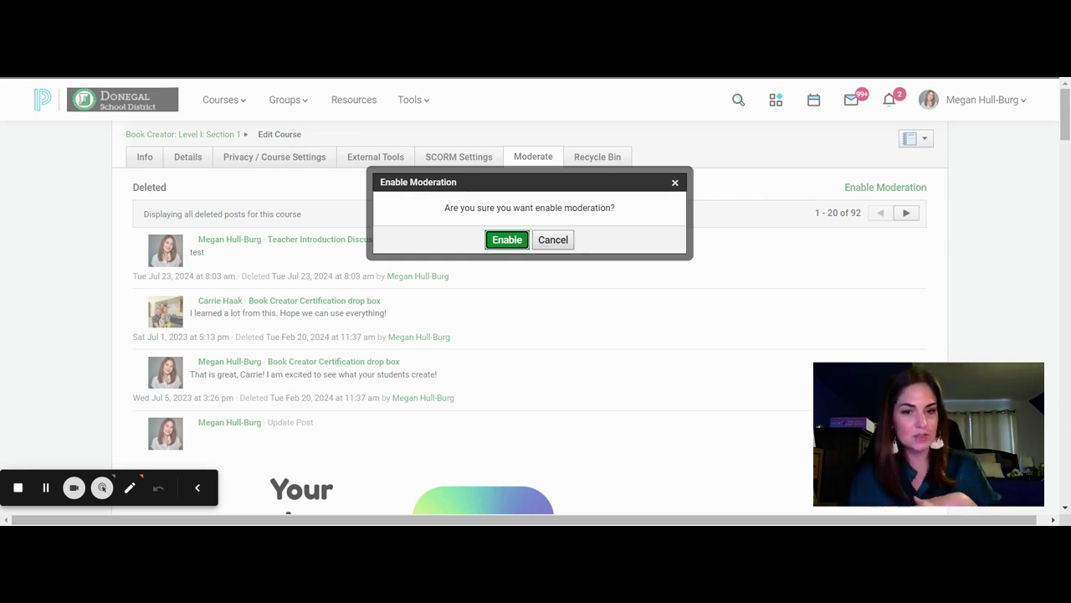
left_click(675, 182)
scroll(668, 222, "down", 3)
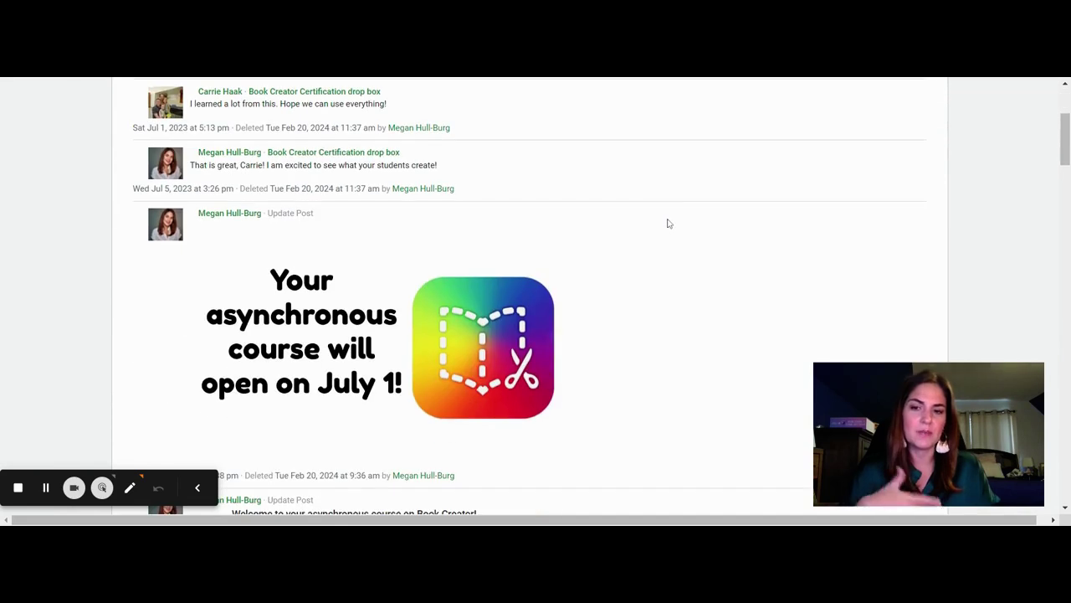
scroll(668, 223, "up", 3)
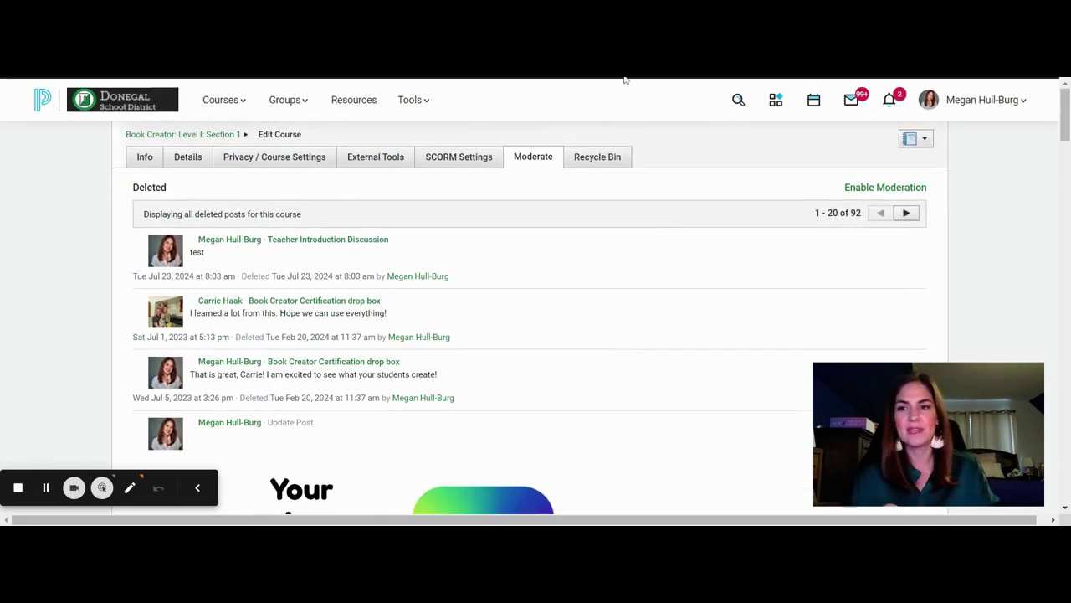
Return to the Book Creator: Level I course and open its unpublished Test folder
left_click(232, 100)
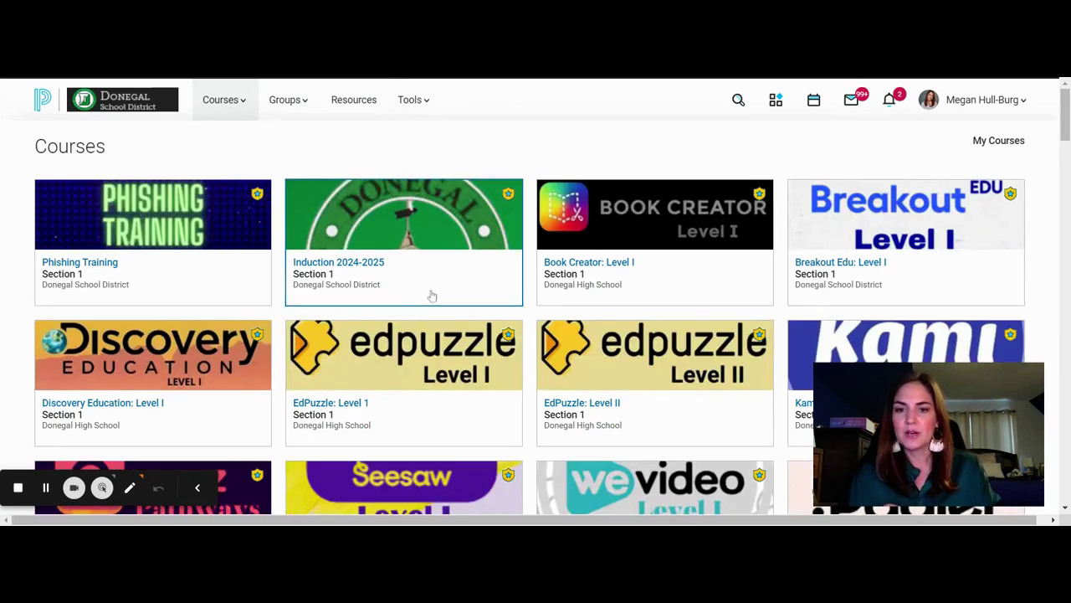
left_click(605, 289)
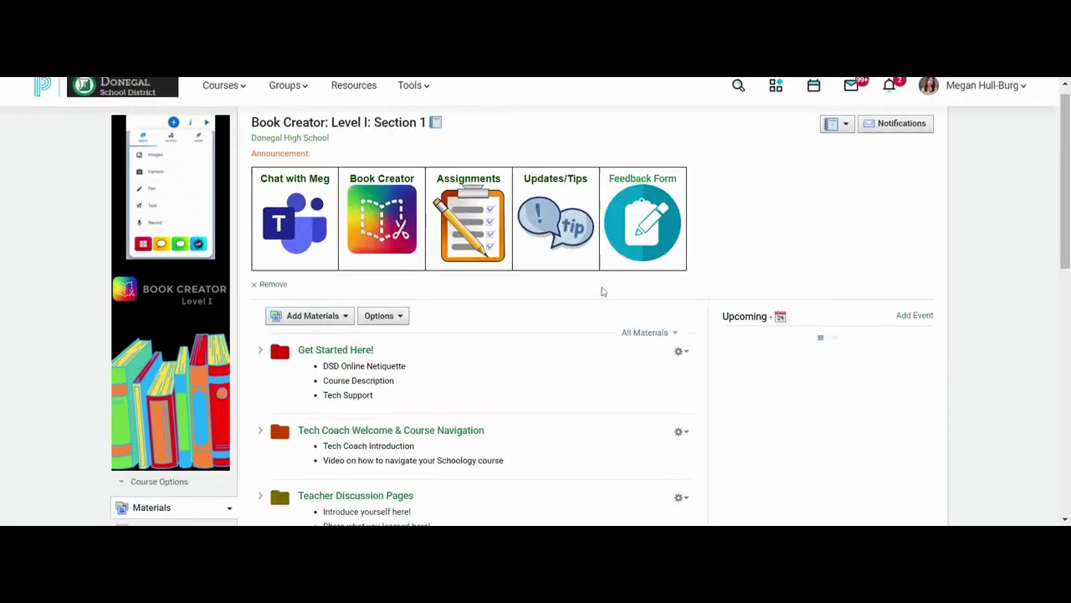
scroll(603, 289, "down", 10)
left_click(308, 240)
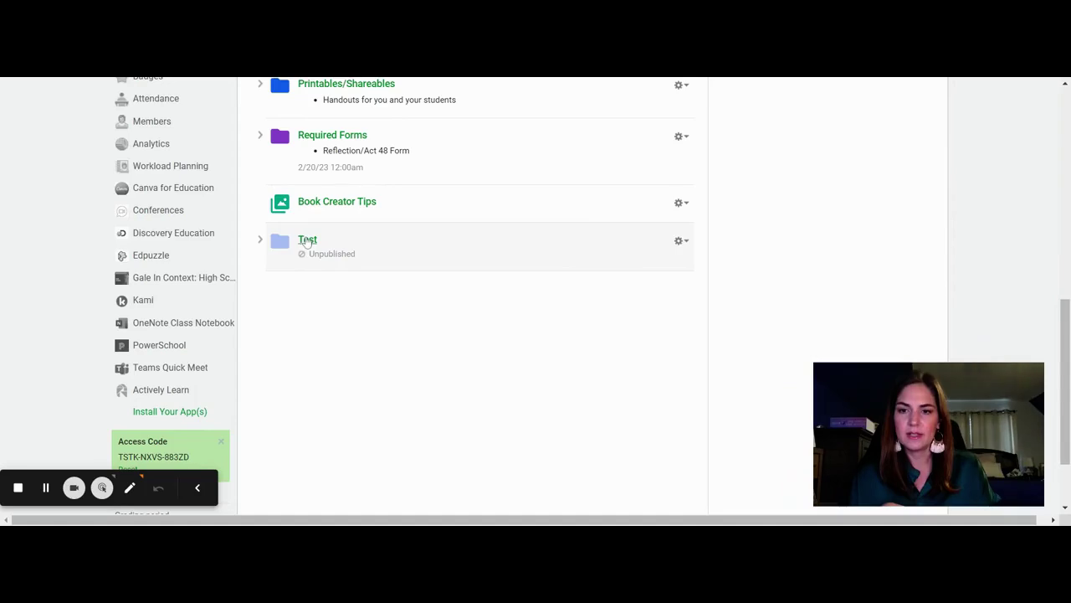
scroll(338, 297, "down", 5)
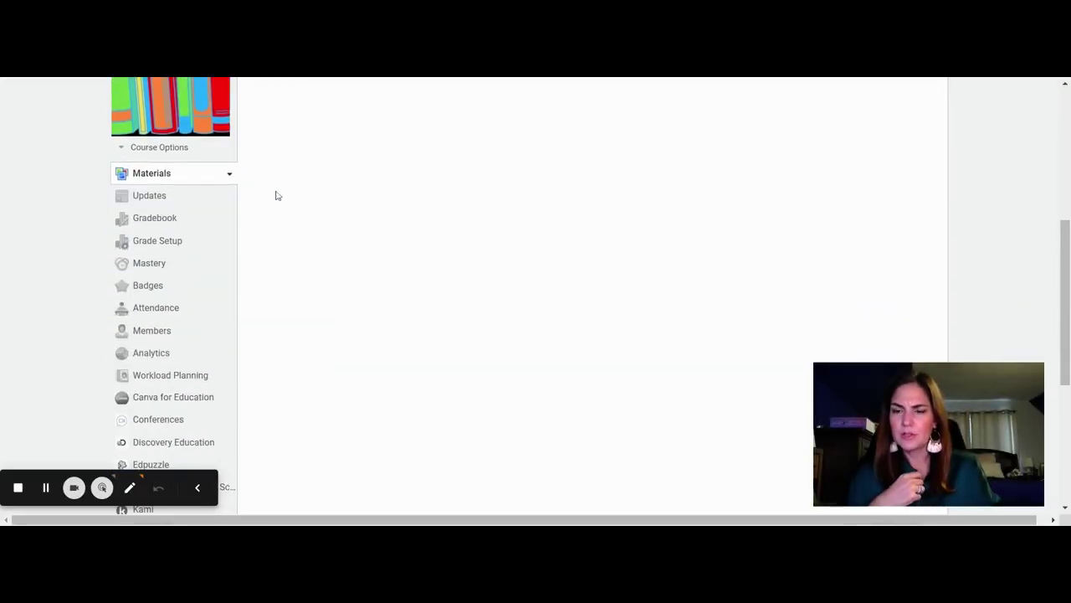
scroll(378, 204, "up", 3)
scroll(380, 202, "up", 3)
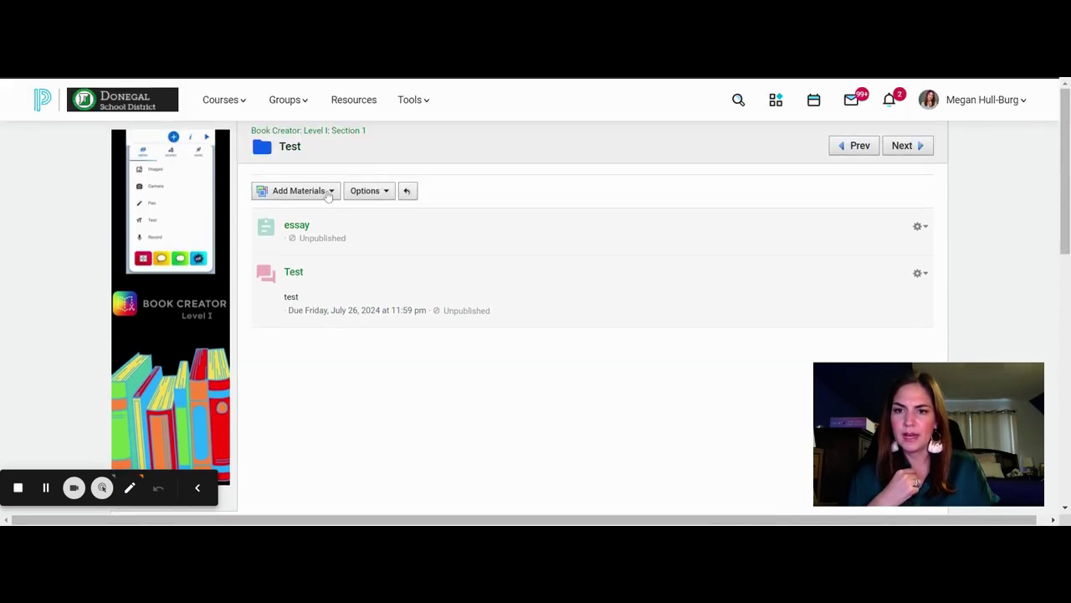
Add a page titled "Hello" with the text "My name is" to the Test folder
left_click(329, 191)
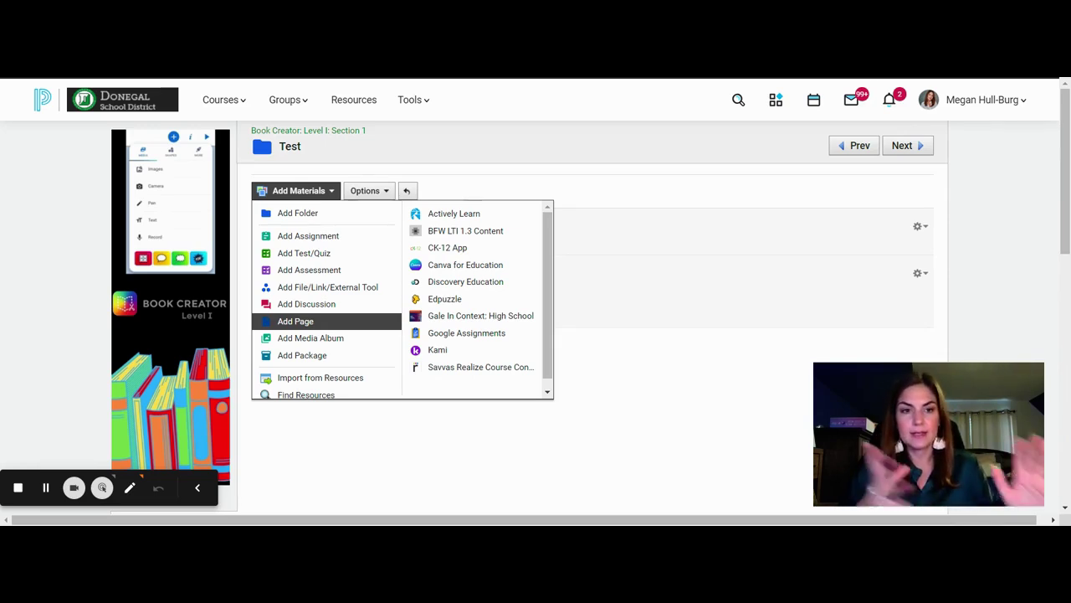
left_click(330, 324)
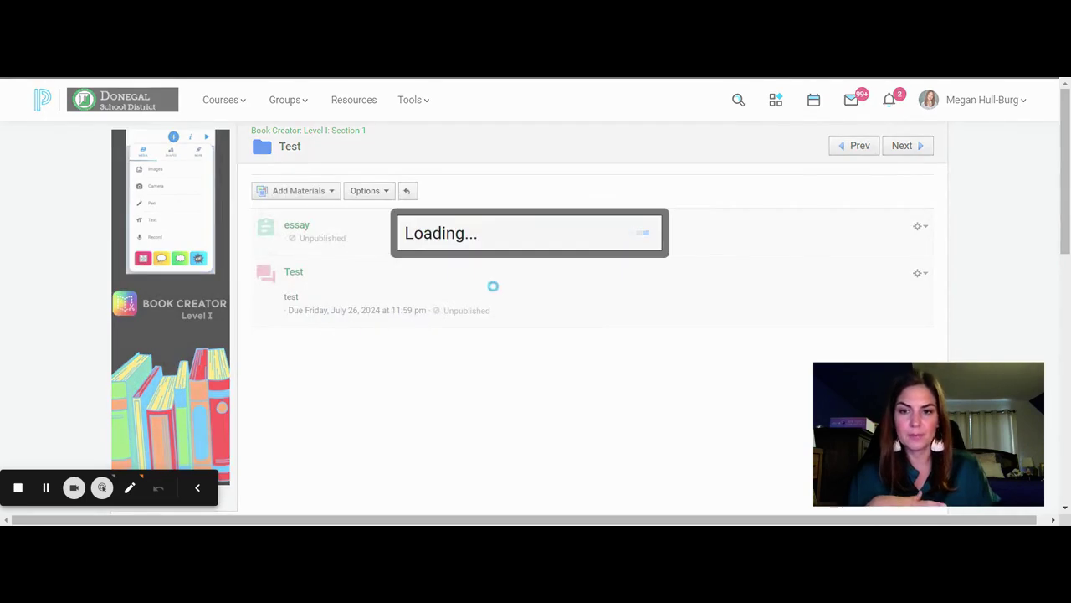
left_click(310, 122)
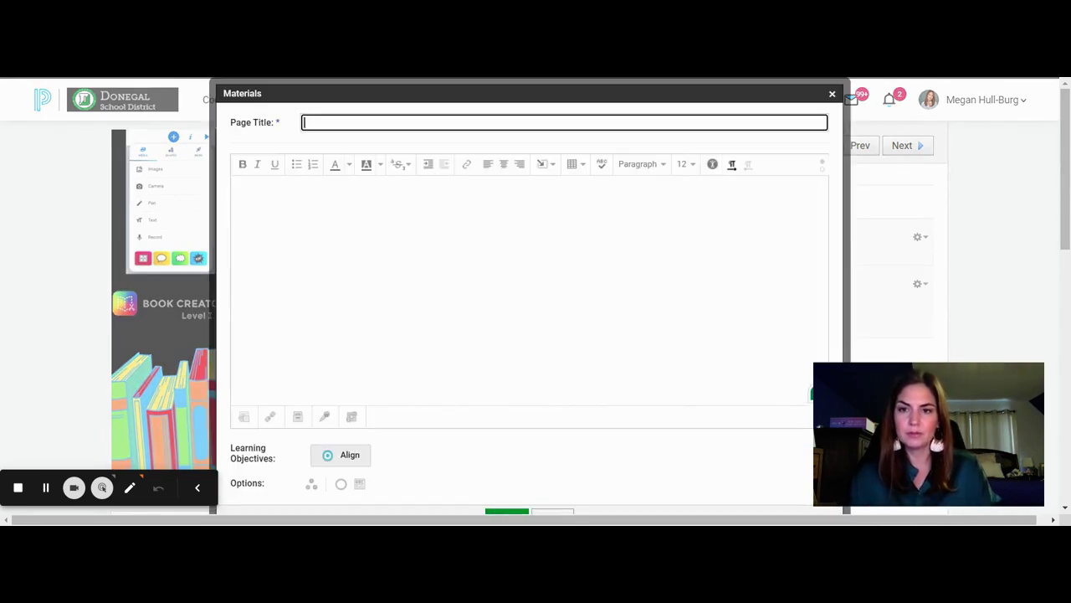
type("Hello")
left_click(237, 186)
type("My name is")
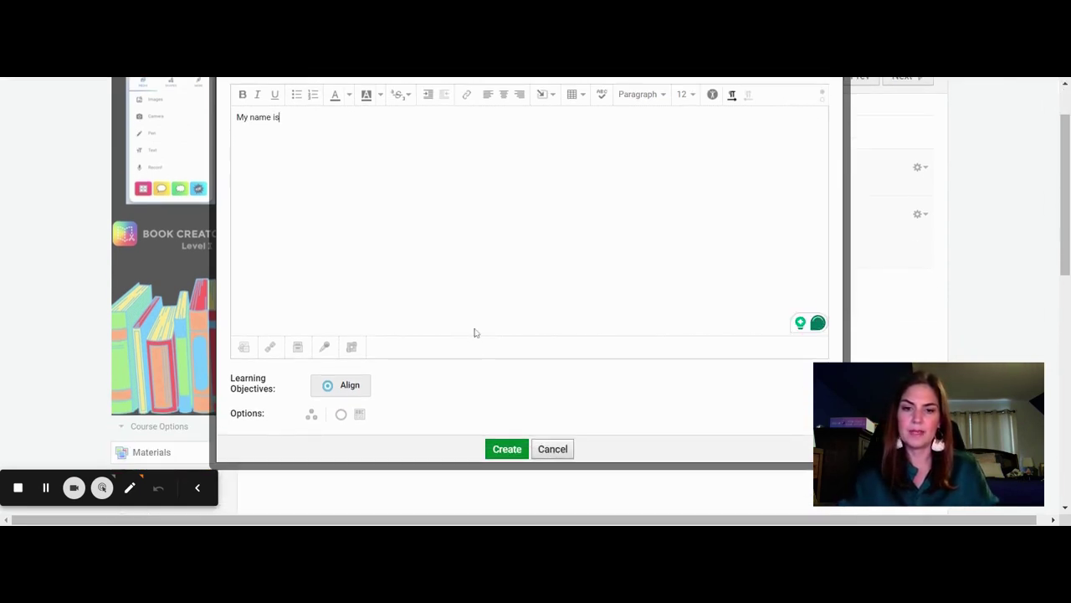
left_click(507, 449)
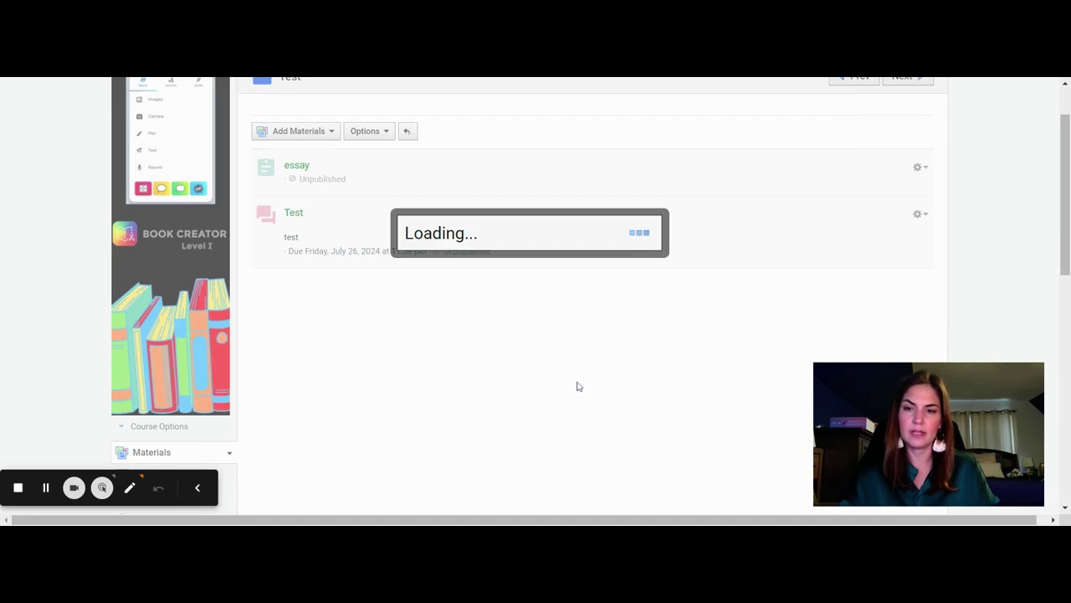
scroll(523, 253, "up", 2)
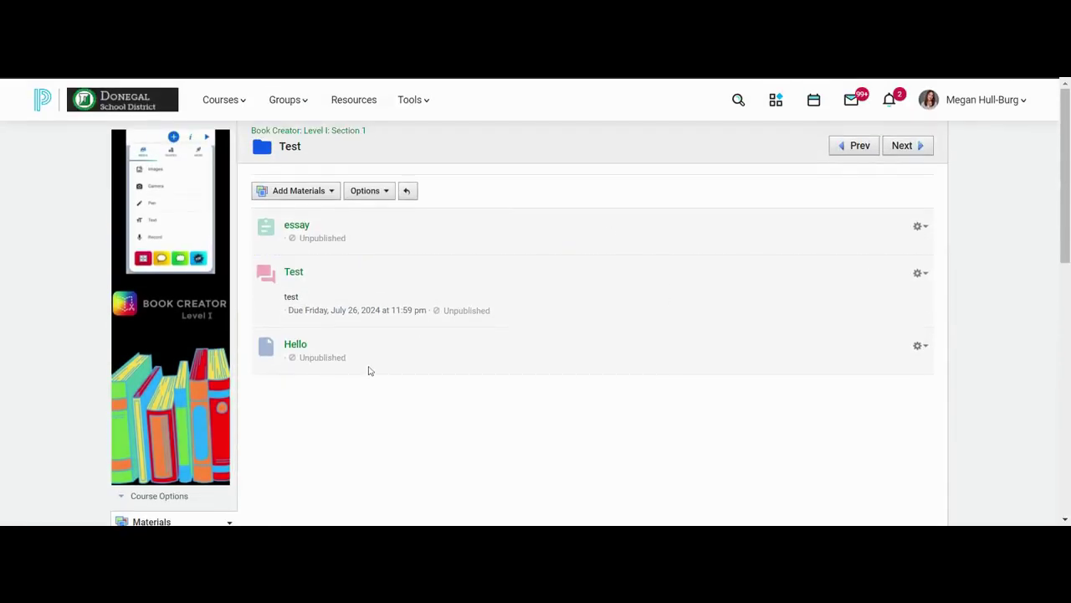
View the course as its first listed member, check which materials appear, and return to the course
scroll(369, 371, "down", 2)
left_click(172, 359)
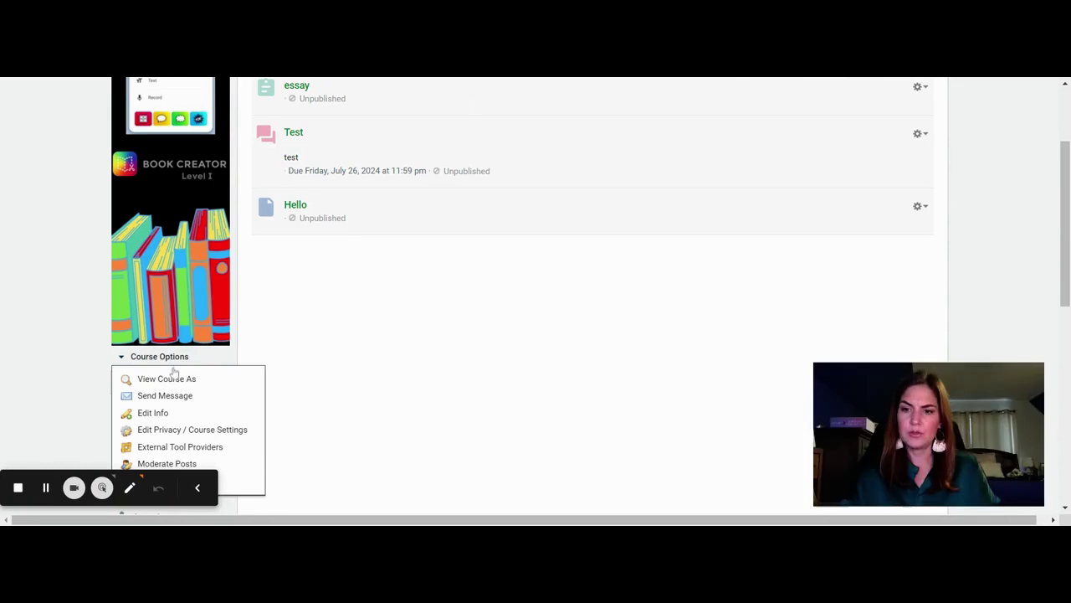
left_click(171, 379)
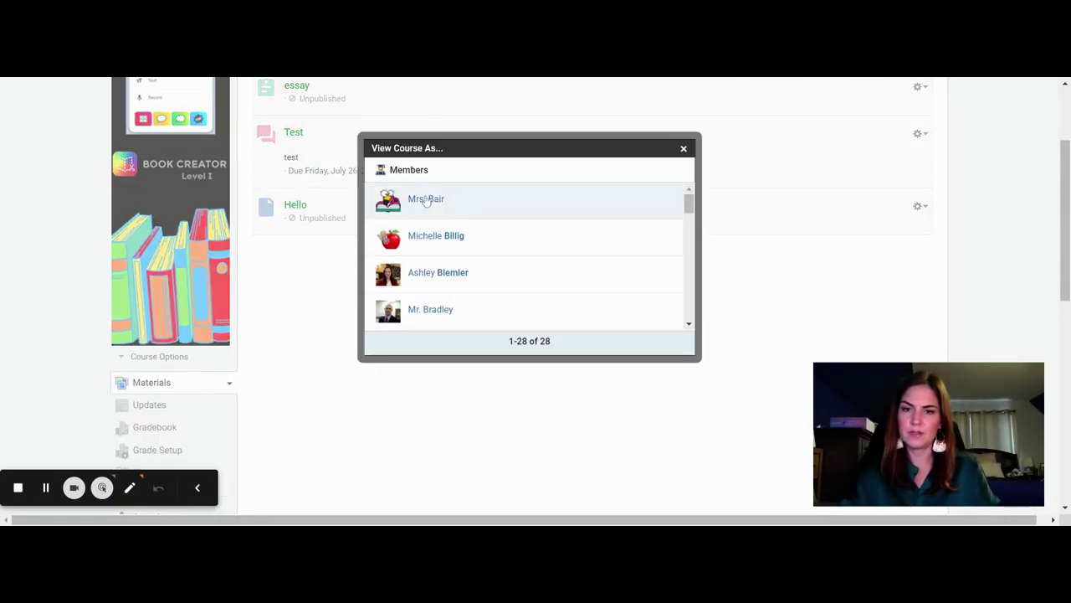
left_click(426, 199)
scroll(468, 280, "down", 5)
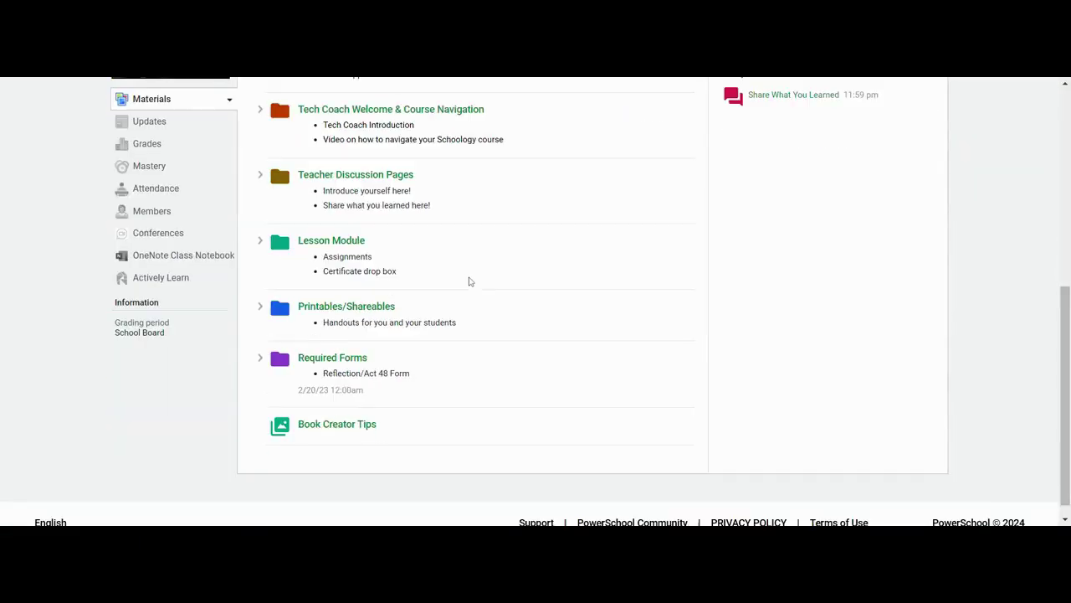
scroll(465, 277, "up", 2)
scroll(467, 277, "up", 3)
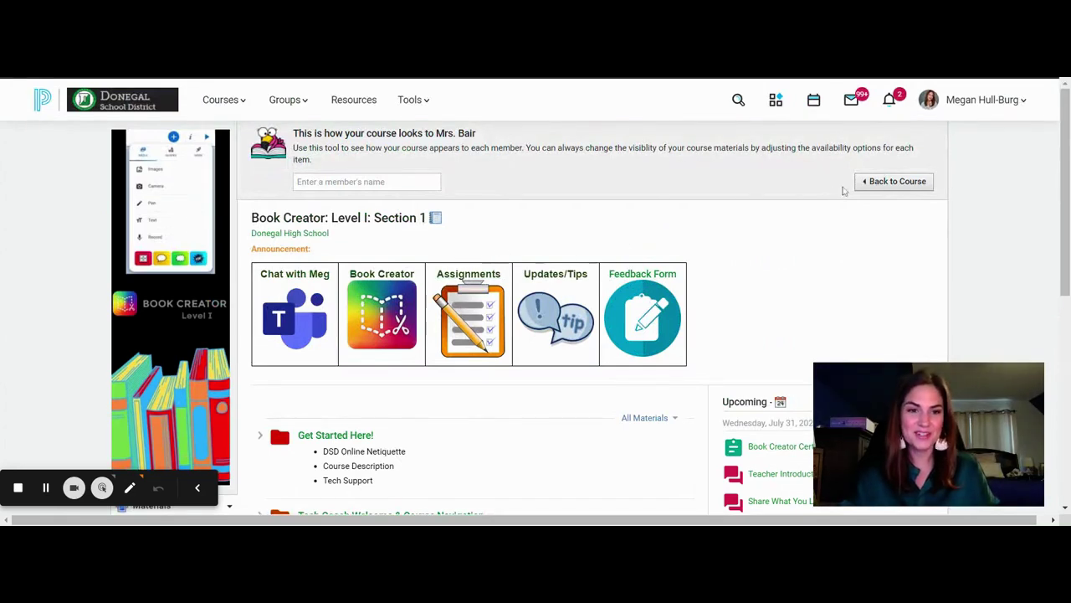
left_click(889, 181)
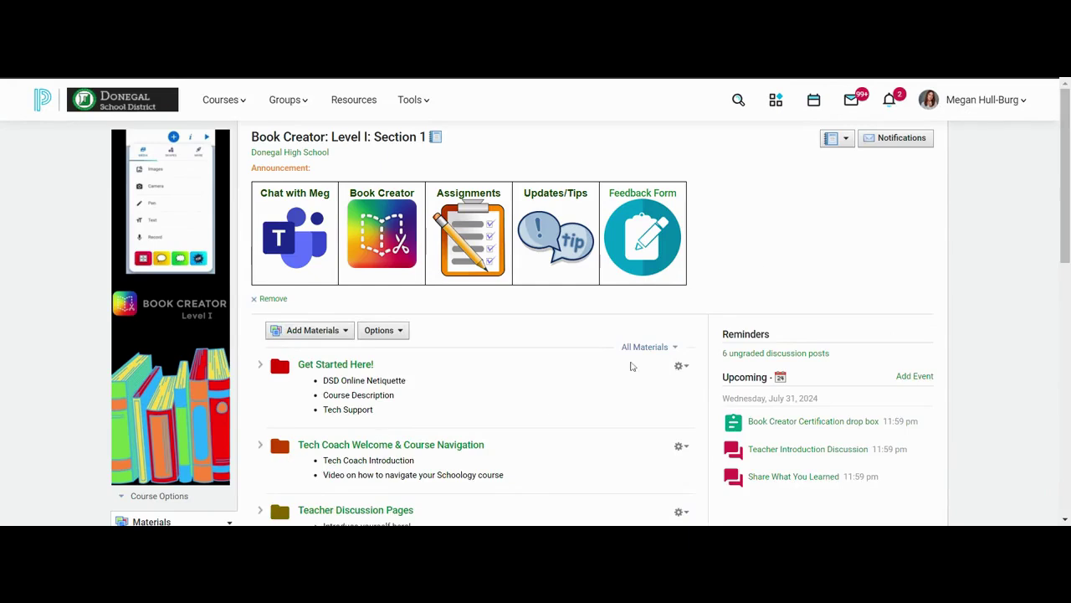
Publish the Test folder in the course materials
scroll(631, 363, "down", 8)
left_click(680, 171)
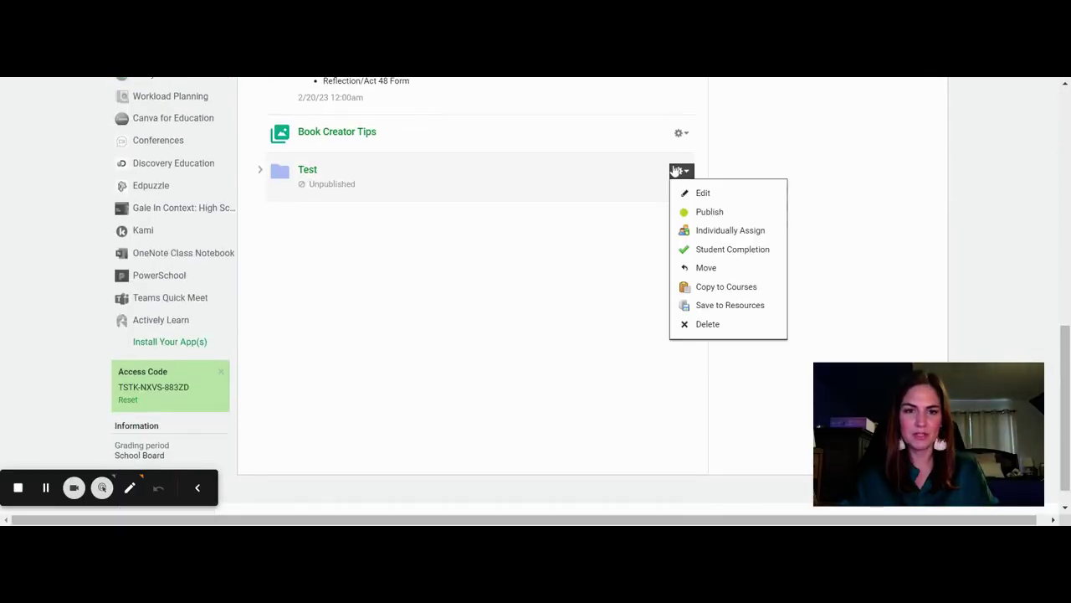
left_click(698, 212)
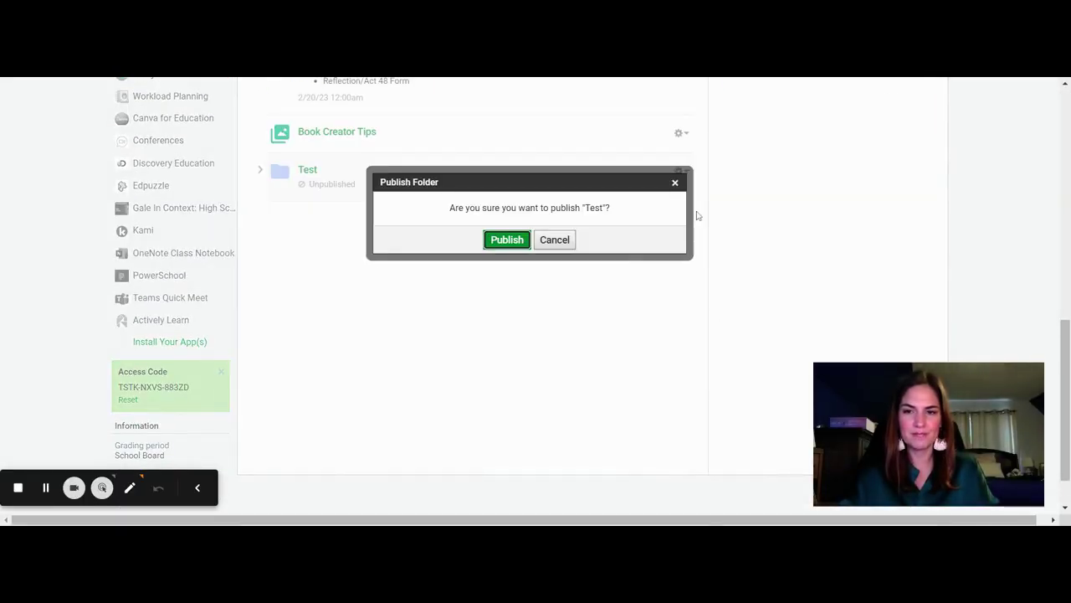
left_click(510, 241)
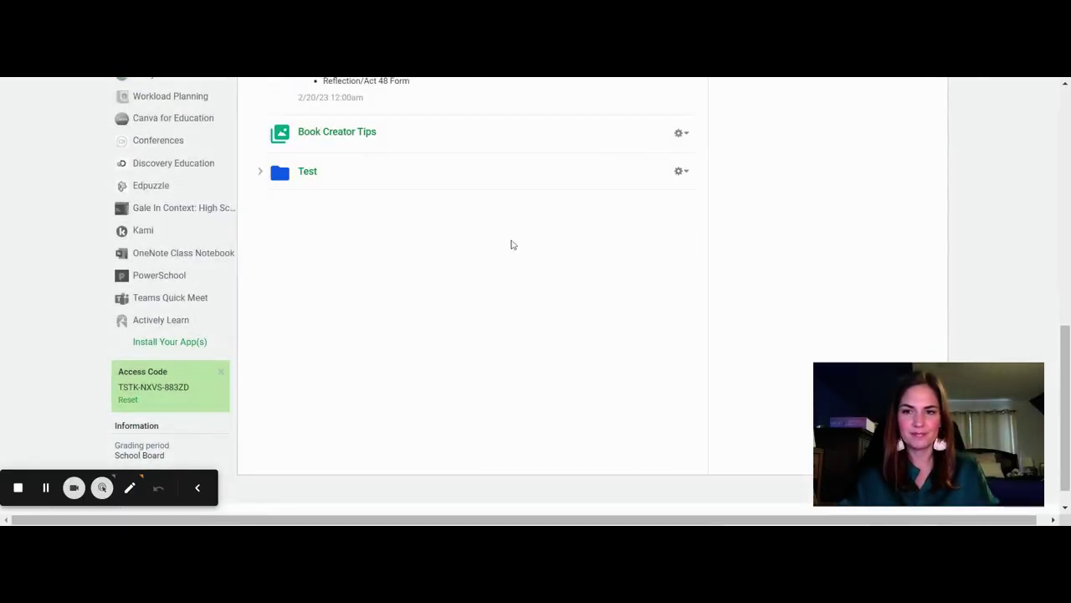
View the course as the first listed member again and open the Hello page in the Test folder
scroll(340, 282, "up", 10)
left_click(174, 287)
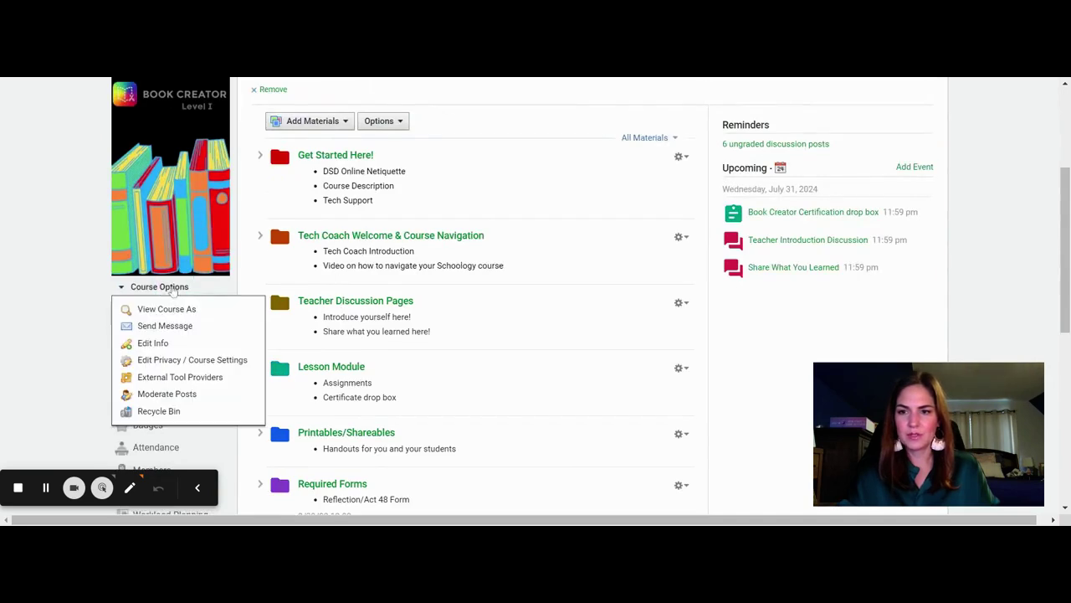
left_click(167, 308)
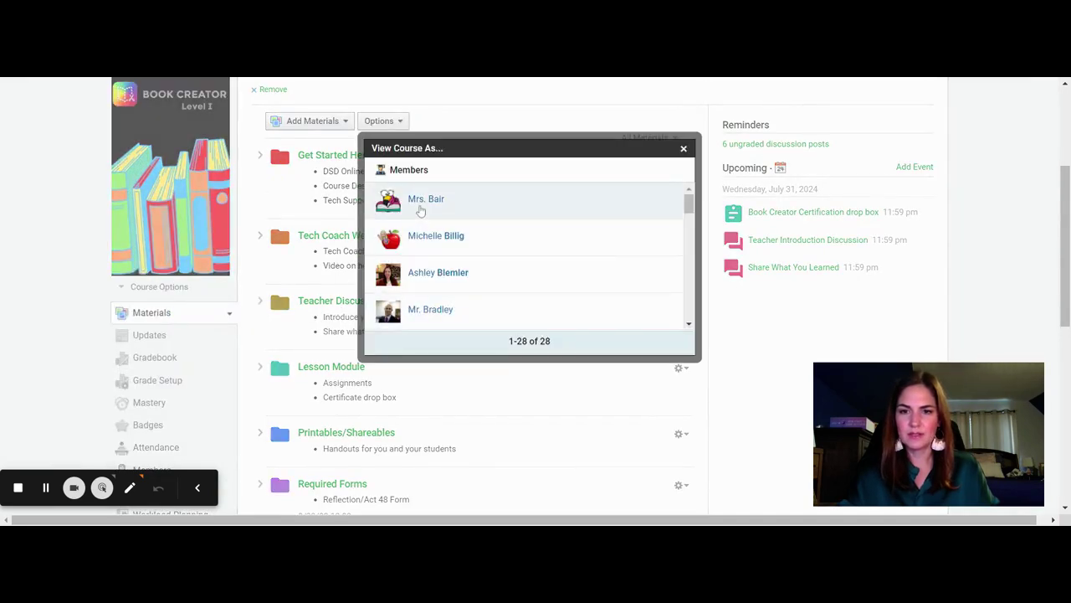
left_click(426, 199)
scroll(474, 290, "down", 5)
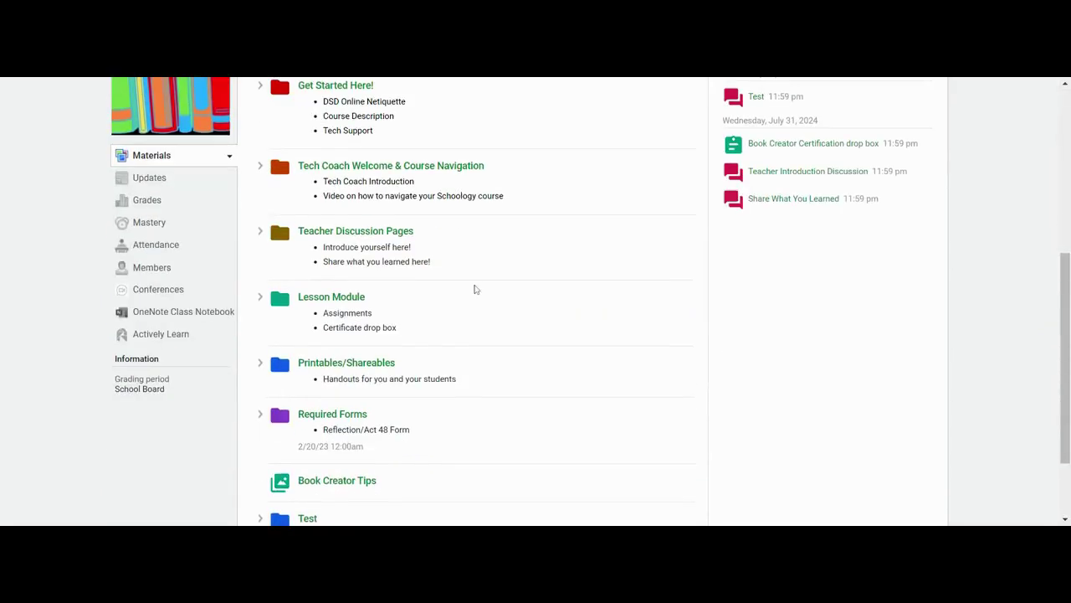
left_click(308, 414)
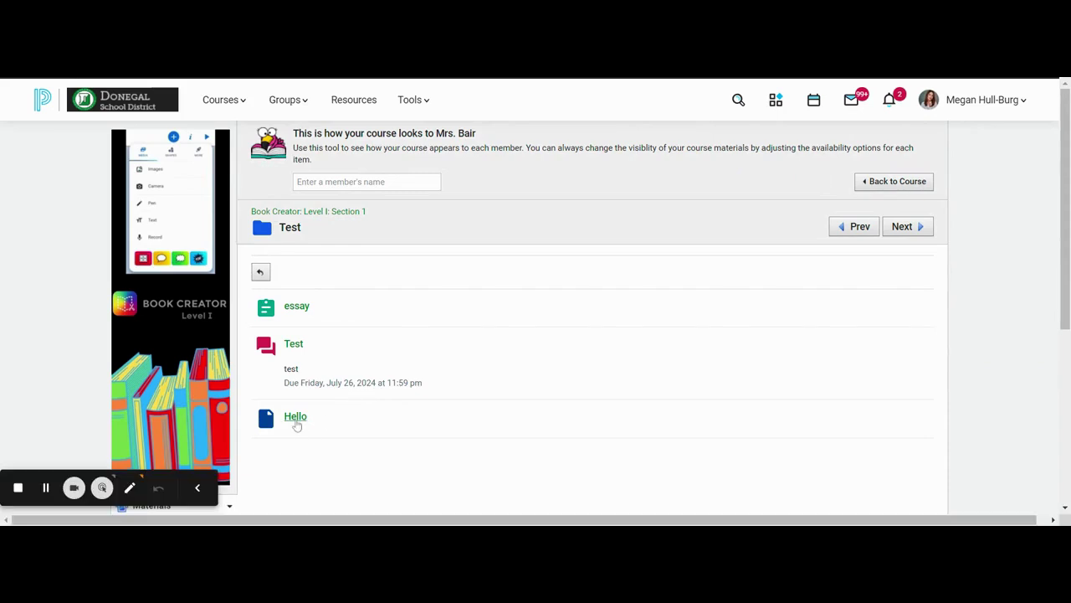
left_click(295, 418)
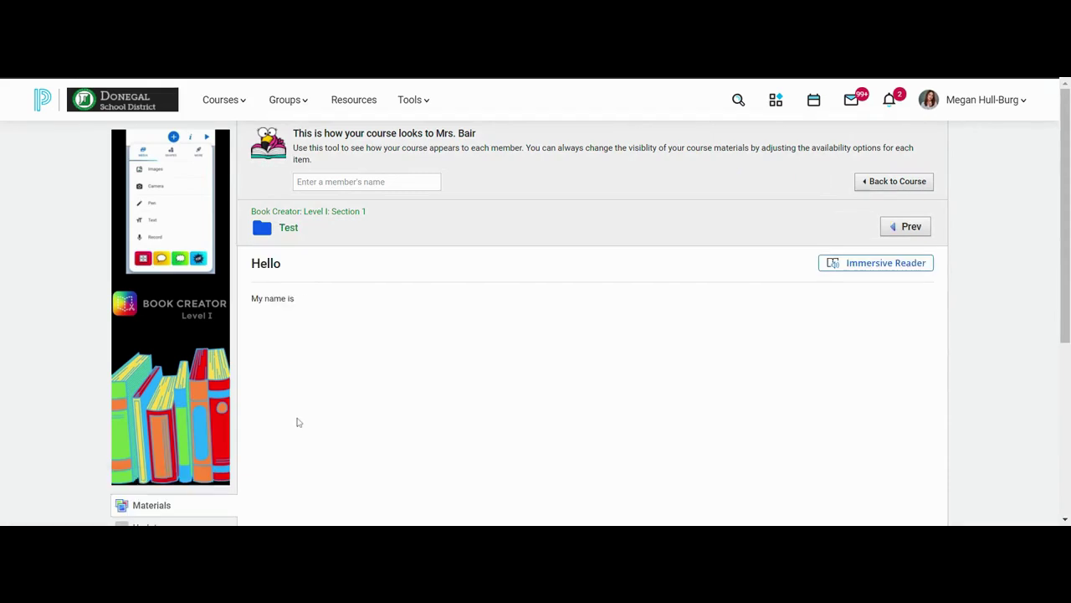
Open the Hello page in Immersive Reader and examine its text preferences and grammar options
left_click(876, 265)
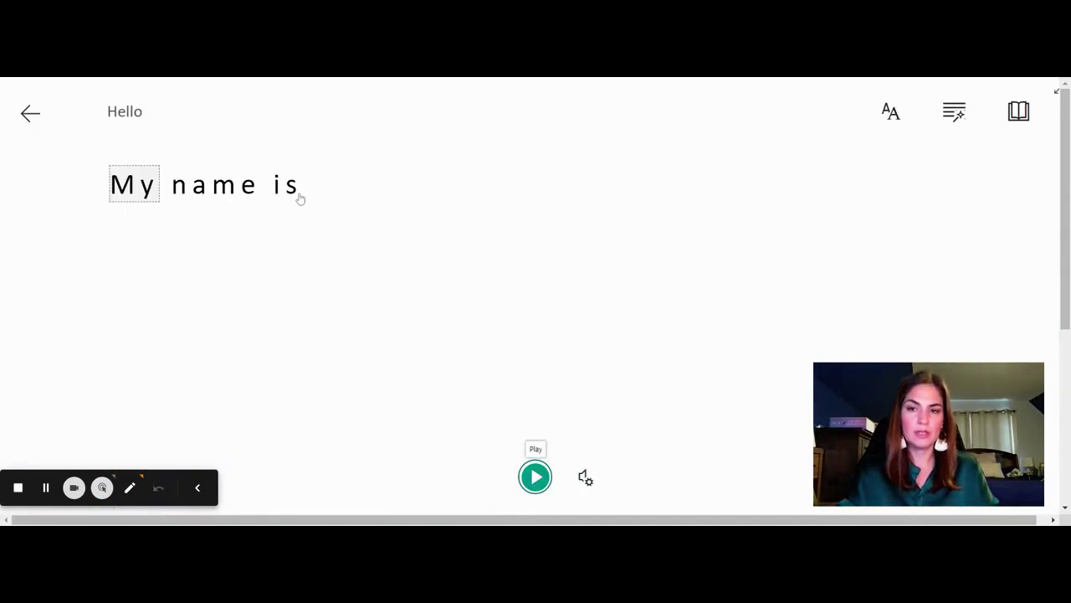
left_click(891, 111)
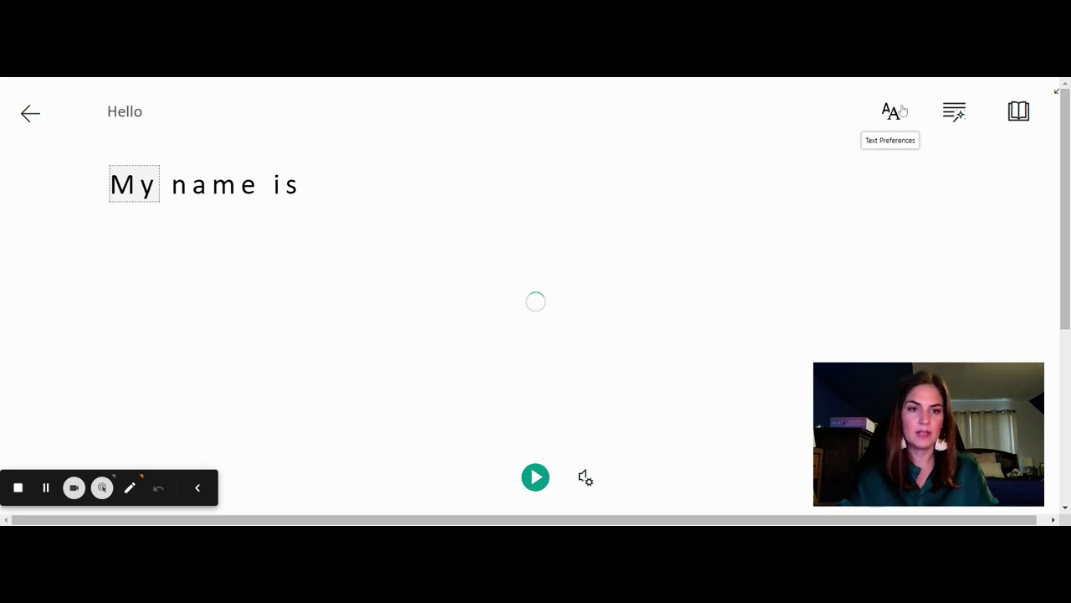
scroll(948, 187, "down", 2)
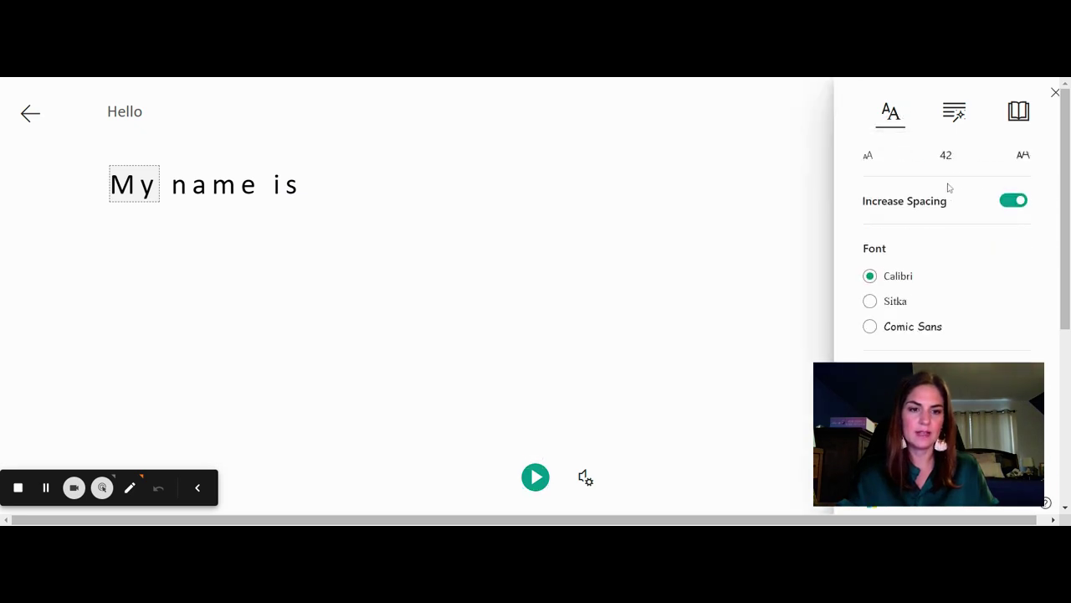
left_click(954, 112)
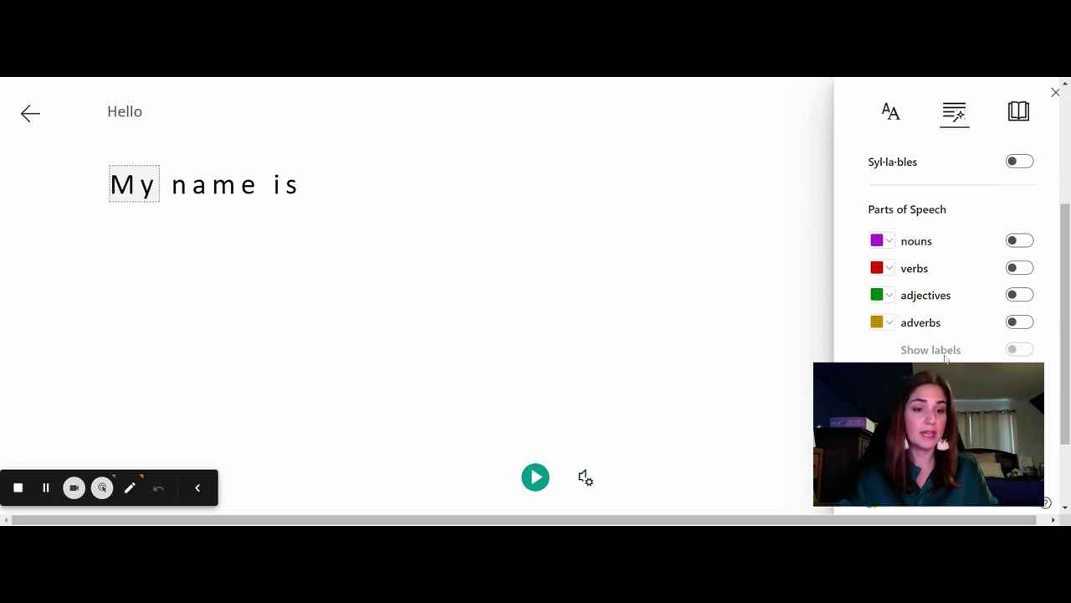
Turn on one-line Line Focus in the Immersive Reader reading preferences, and exit the reader to return to the course
left_click(1019, 111)
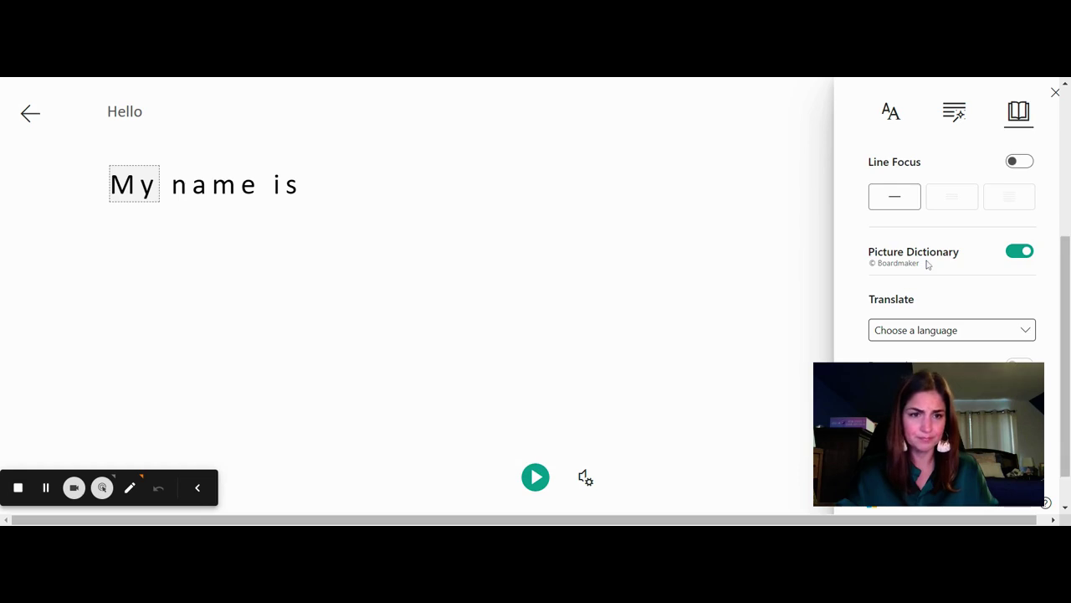
left_click(893, 198)
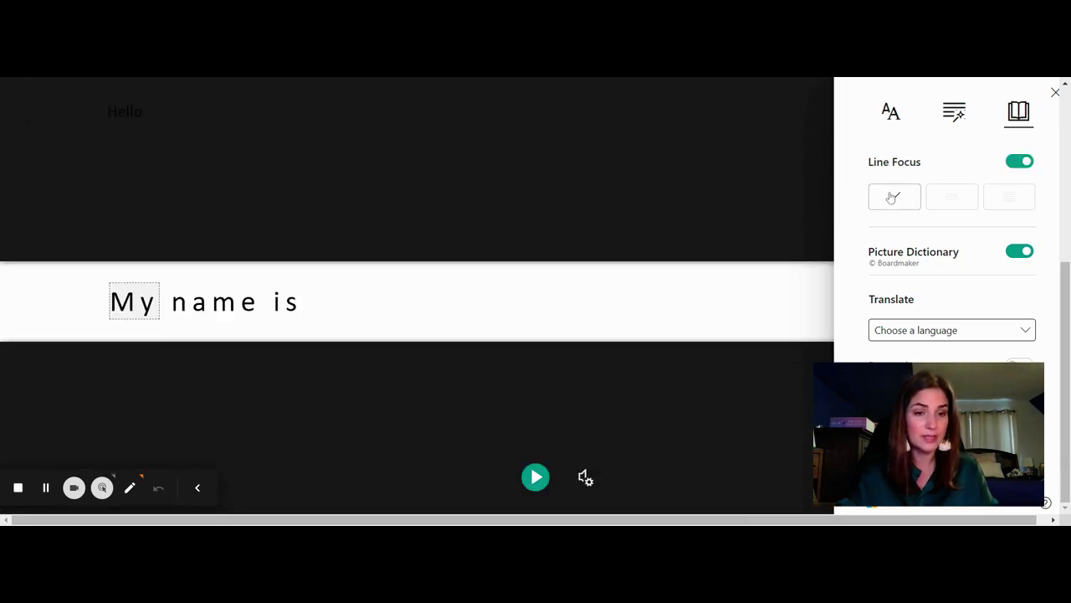
left_click(1055, 91)
left_click(21, 118)
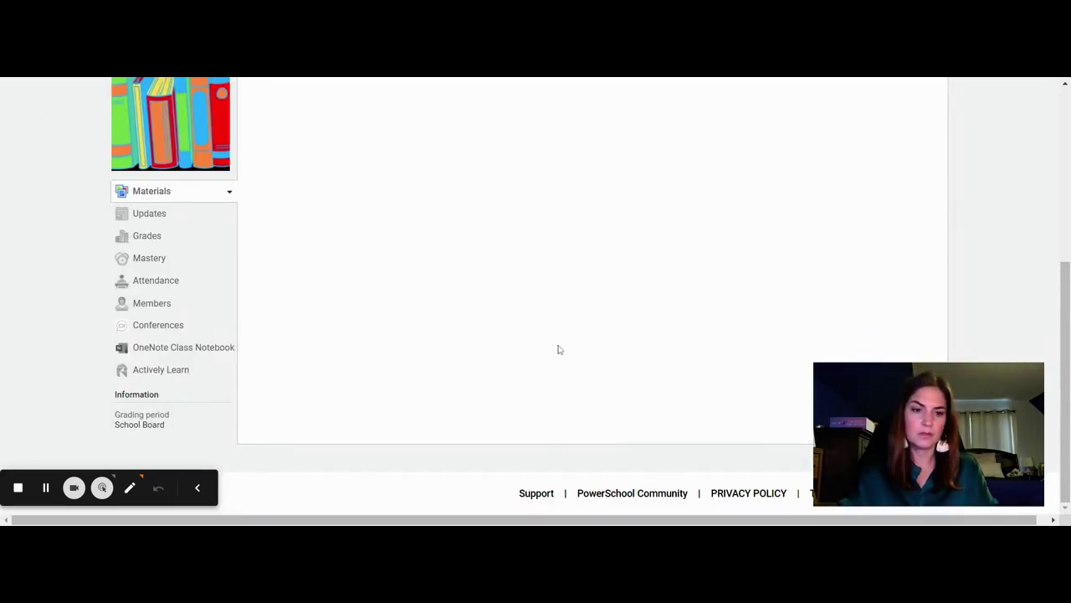
scroll(559, 350, "up", 4)
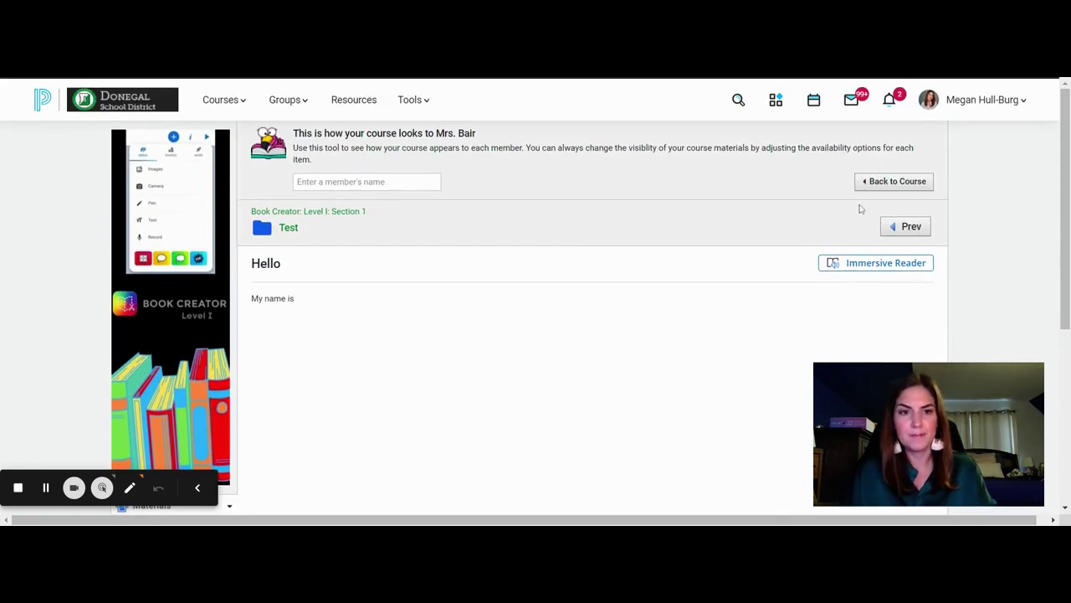
left_click(877, 182)
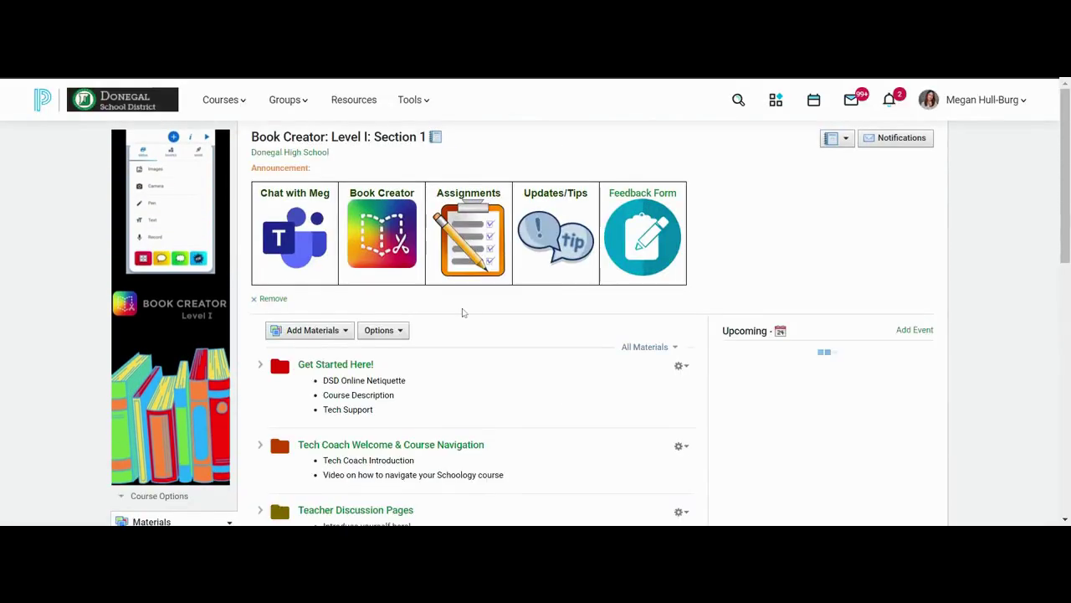
Open the course's Updates and examine the posted announcements and Book Creator tips
scroll(444, 311, "down", 3)
scroll(425, 313, "down", 1)
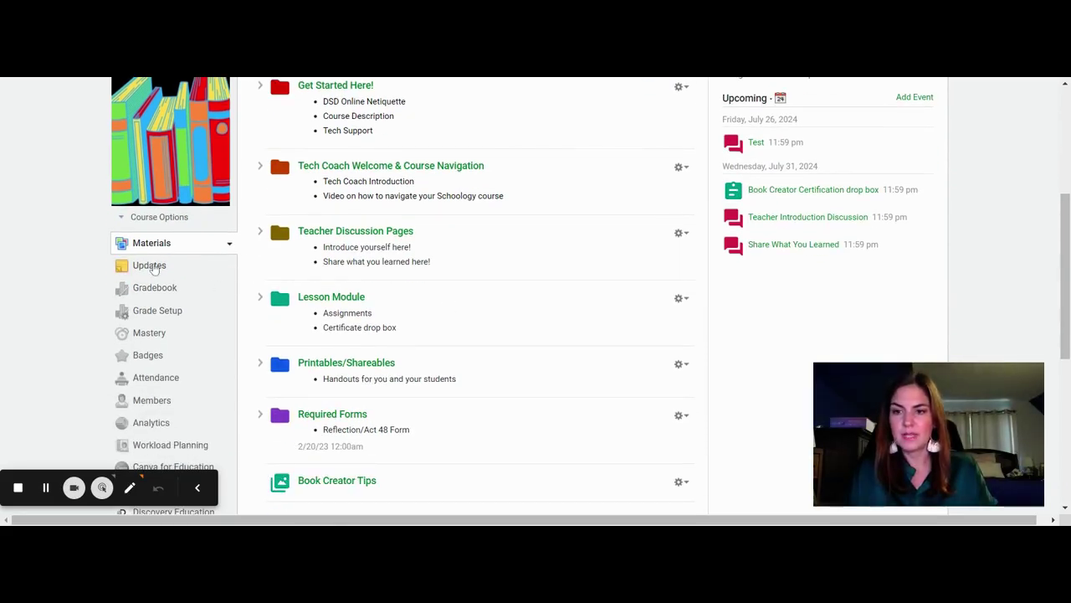
left_click(151, 265)
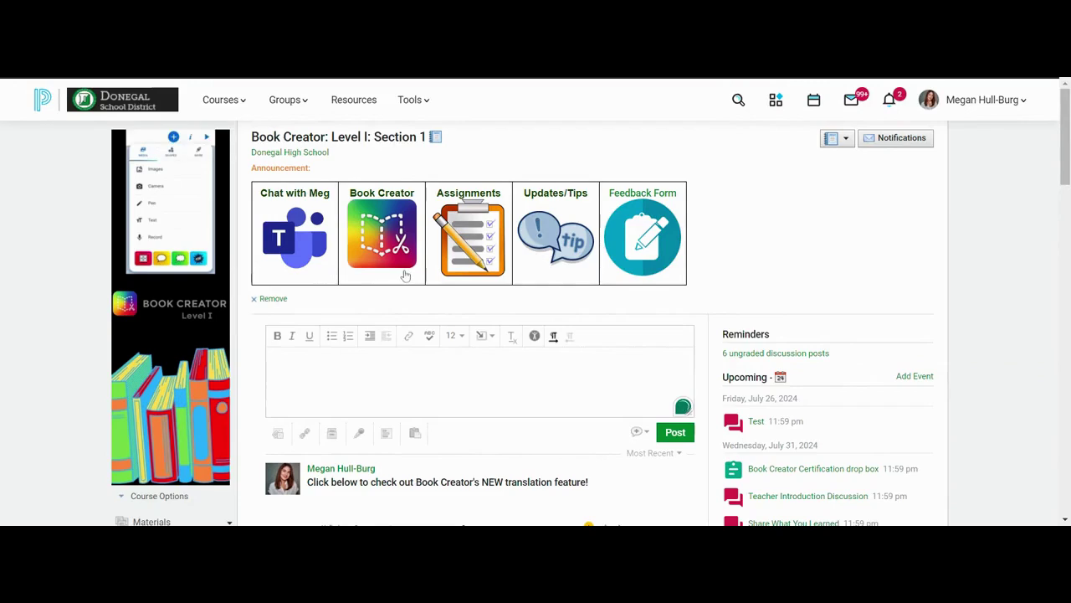
scroll(408, 278, "down", 1)
scroll(409, 278, "down", 3)
scroll(427, 302, "down", 8)
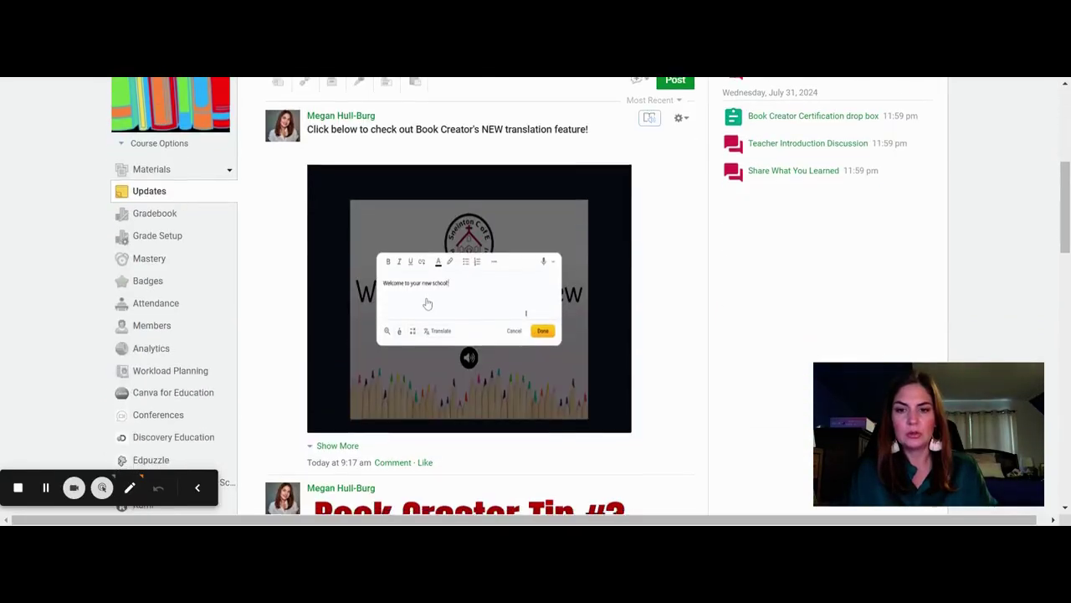
scroll(427, 302, "down", 4)
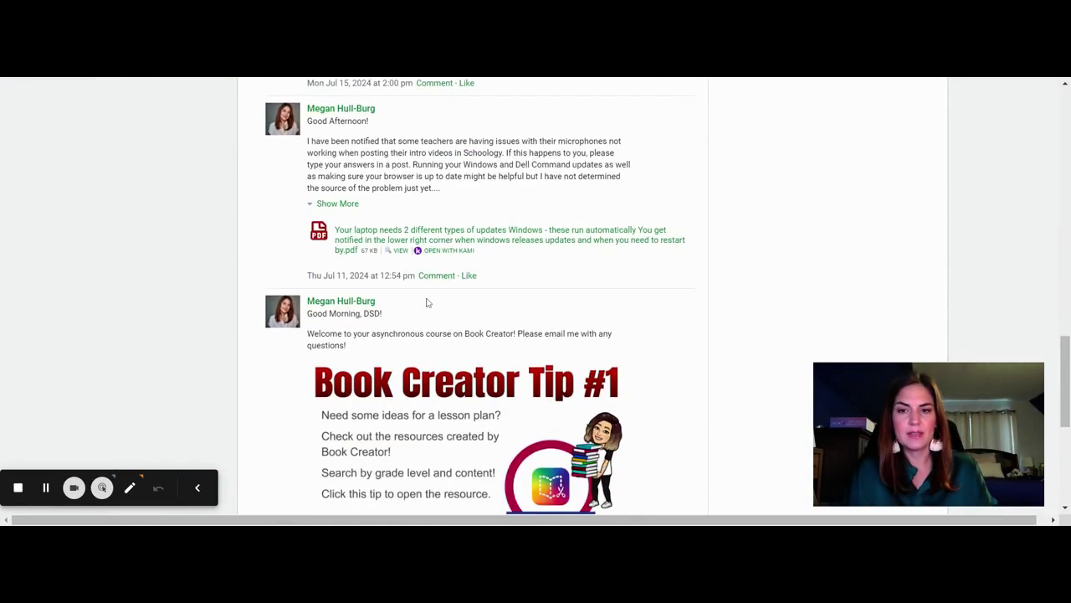
scroll(427, 303, "up", 4)
scroll(426, 302, "up", 10)
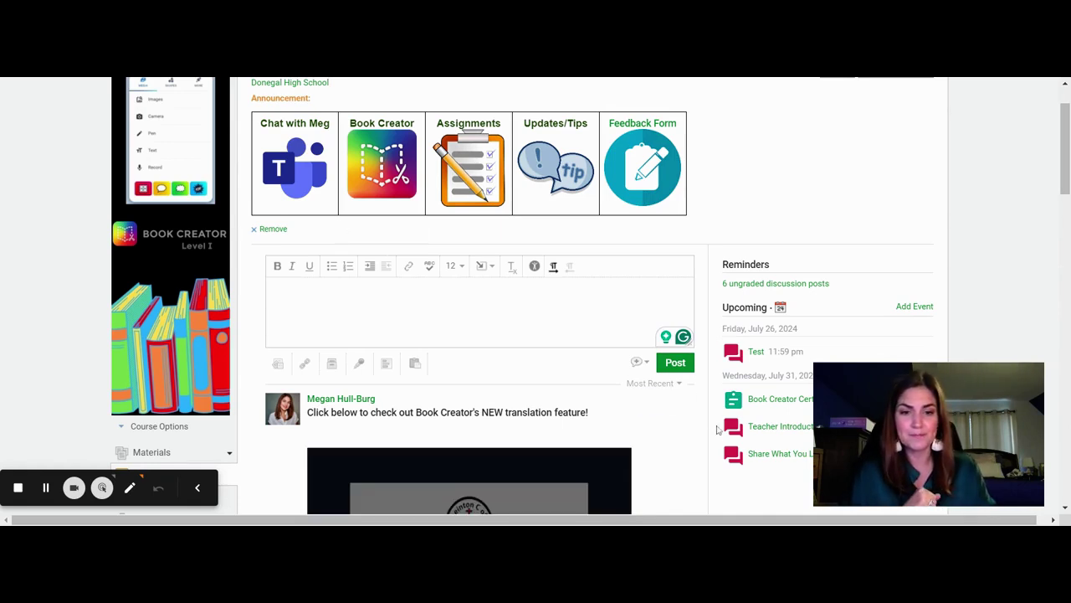
Show the extra posting options for a new course update
scroll(547, 343, "down", 5)
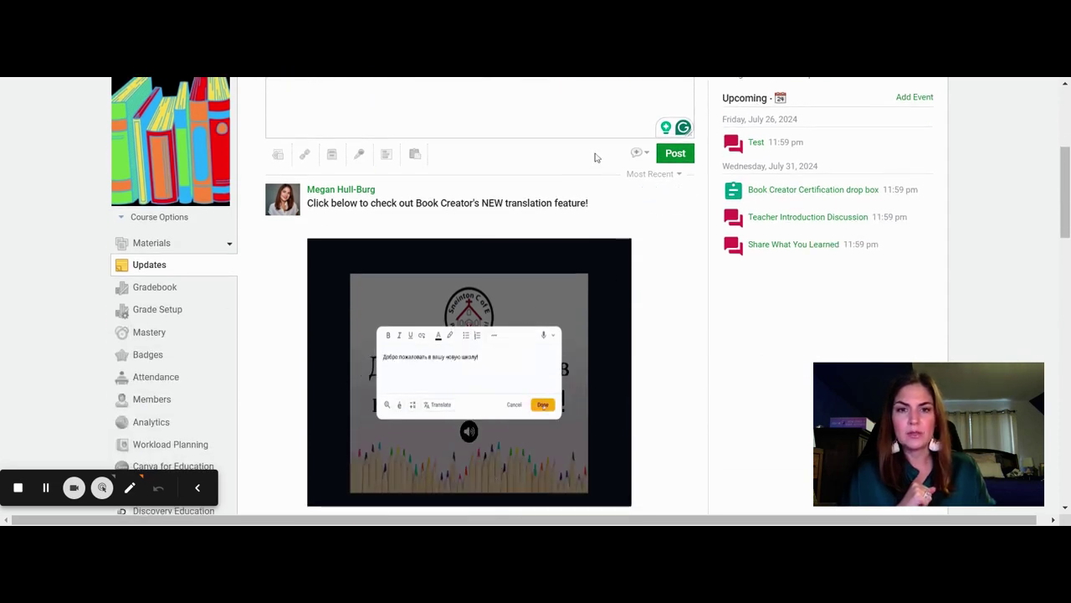
scroll(617, 178, "up", 3)
left_click(640, 292)
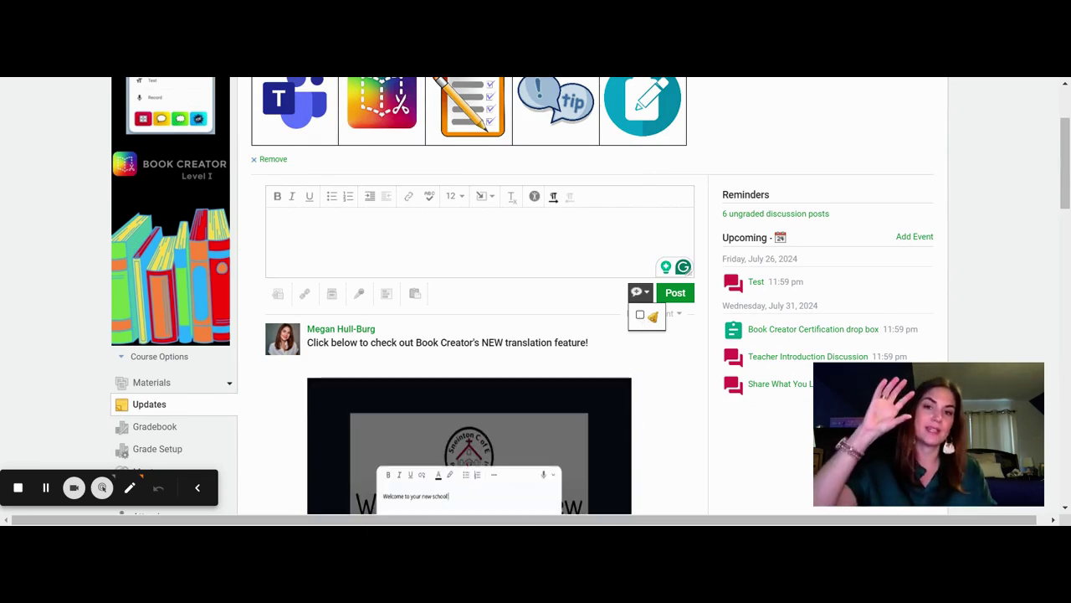
scroll(569, 283, "up", 3)
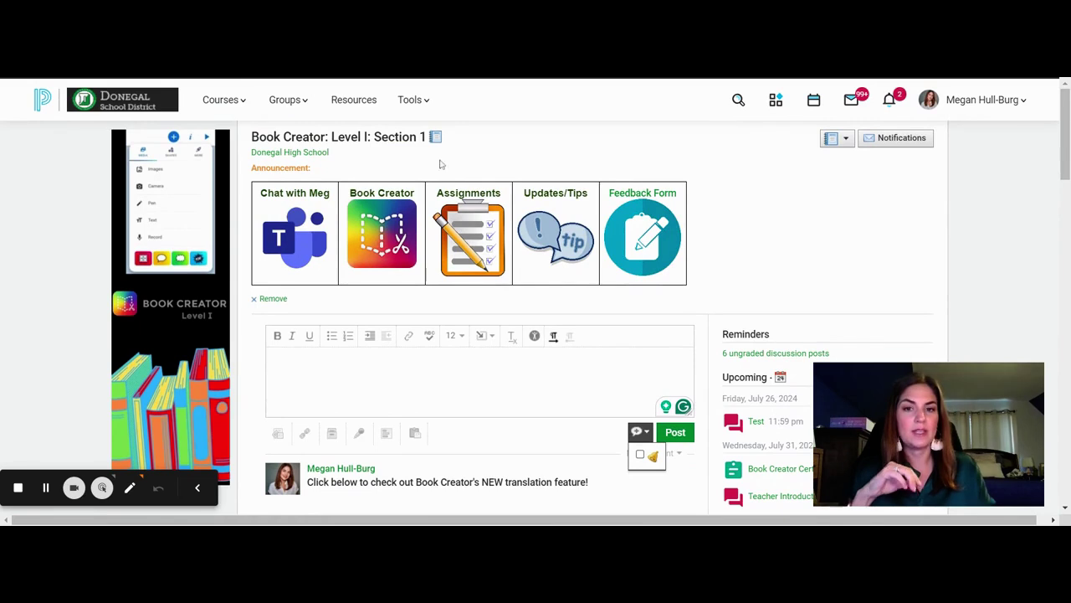
scroll(665, 246, "down", 4)
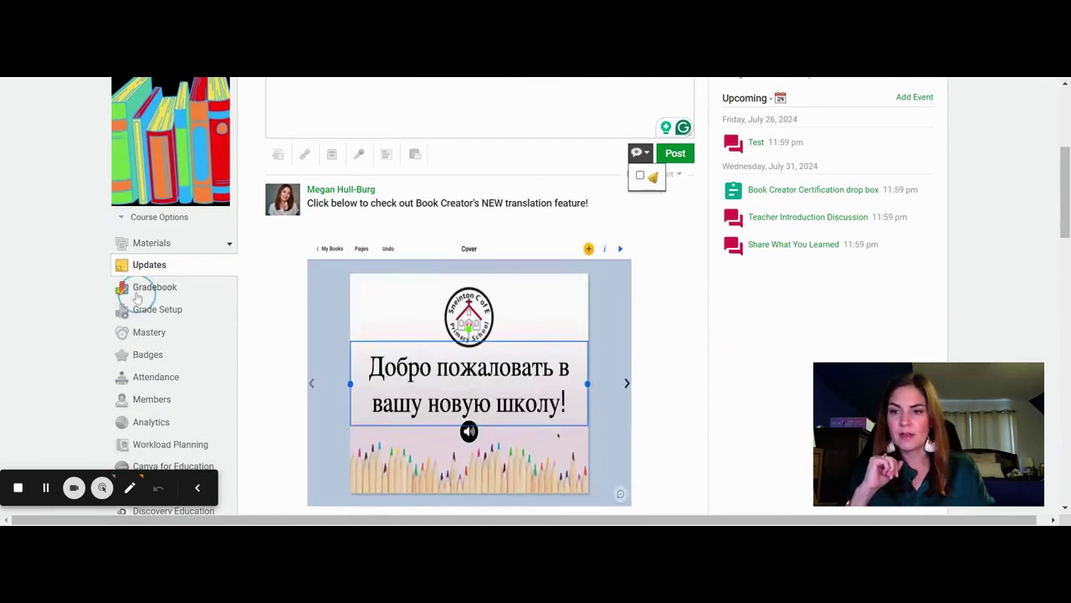
View the course gradebook, and examine the grading period, final grade, exception code and visibility settings in Grade Setup
left_click(137, 298)
scroll(138, 292, "down", 4)
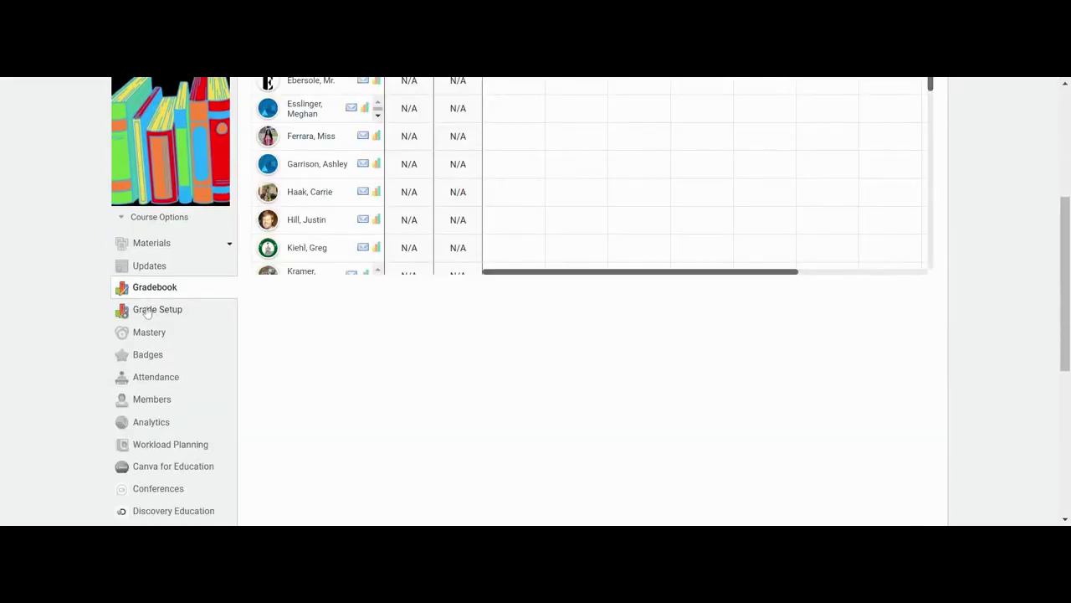
left_click(146, 312)
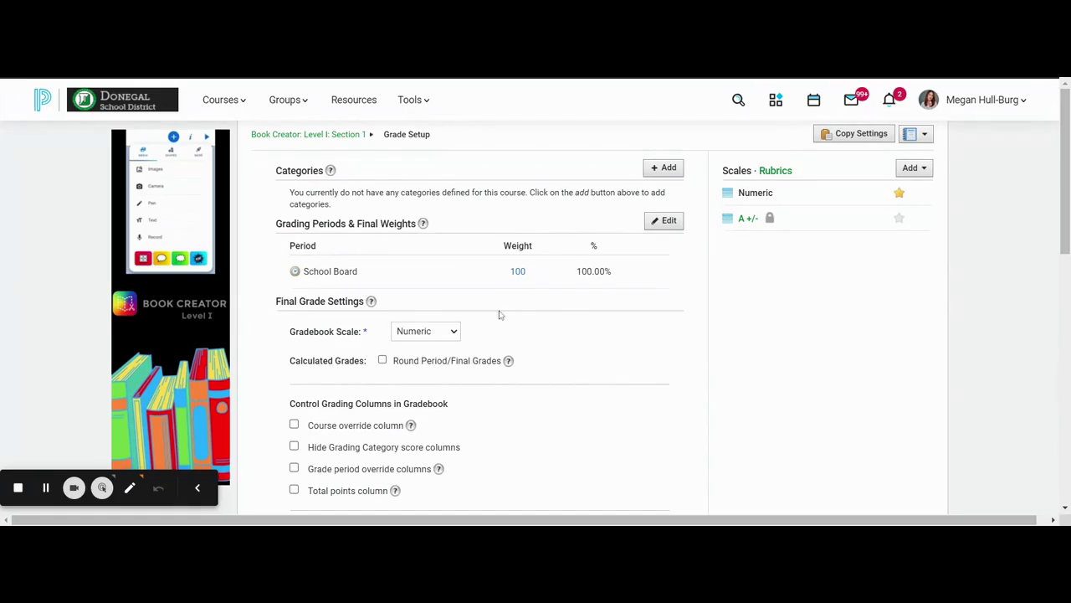
scroll(526, 306, "down", 5)
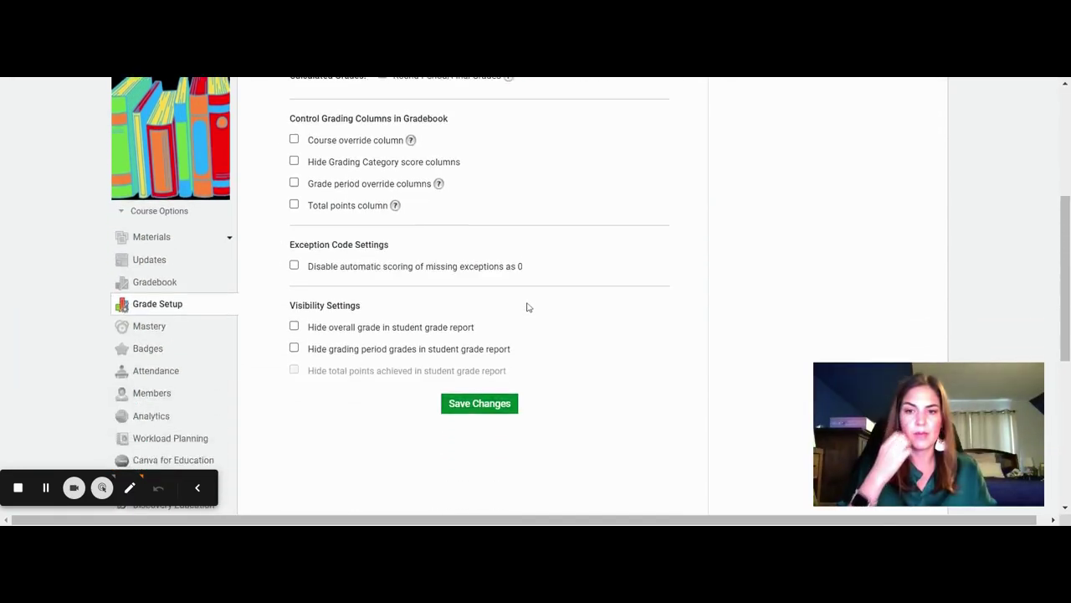
scroll(528, 307, "up", 2)
scroll(528, 308, "up", 3)
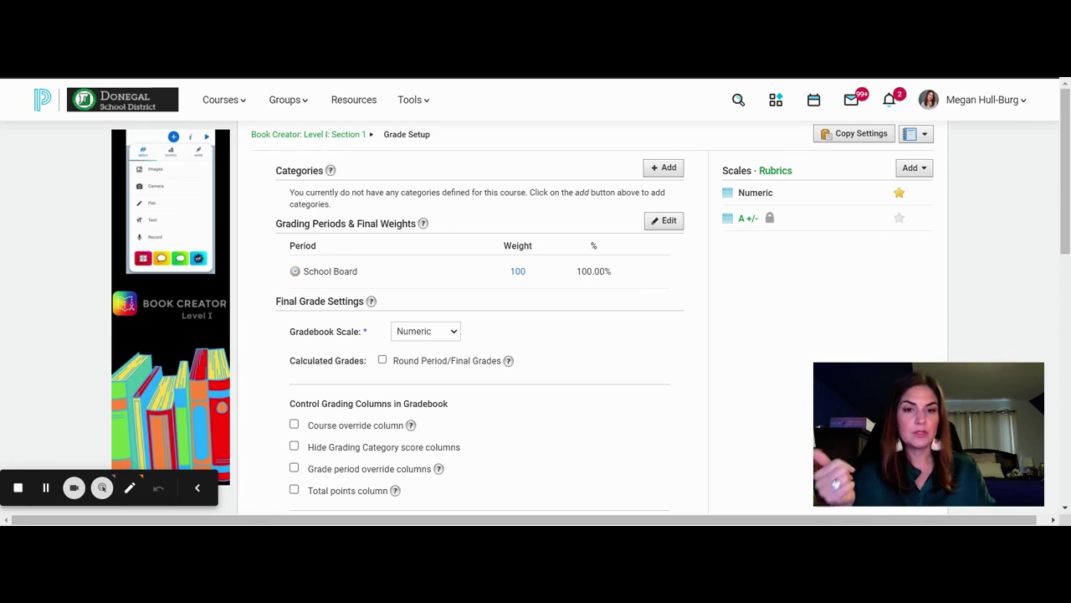
scroll(540, 262, "down", 3)
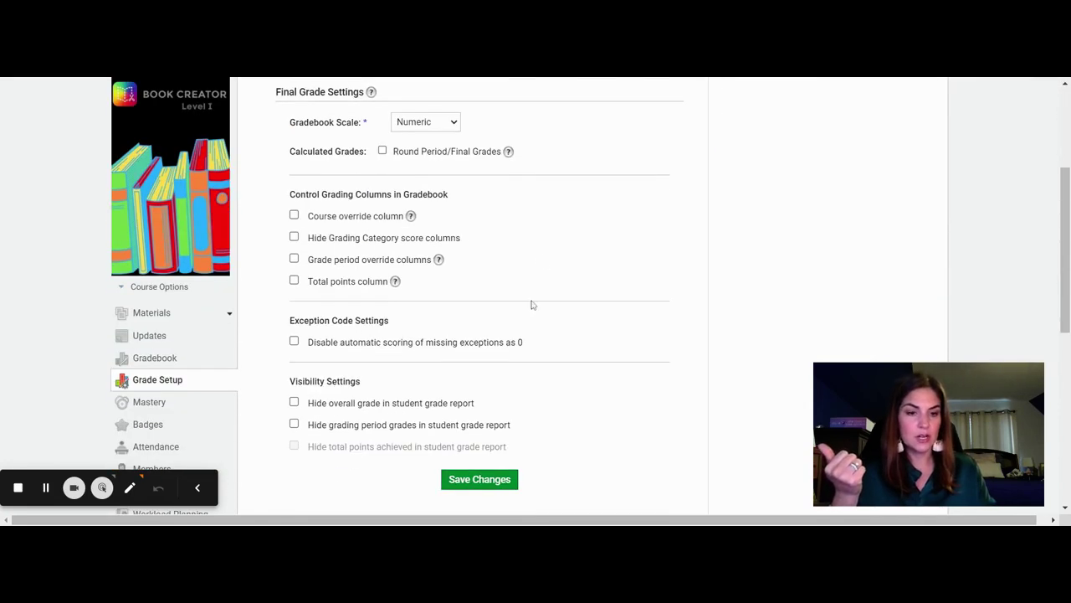
scroll(505, 287, "down", 1)
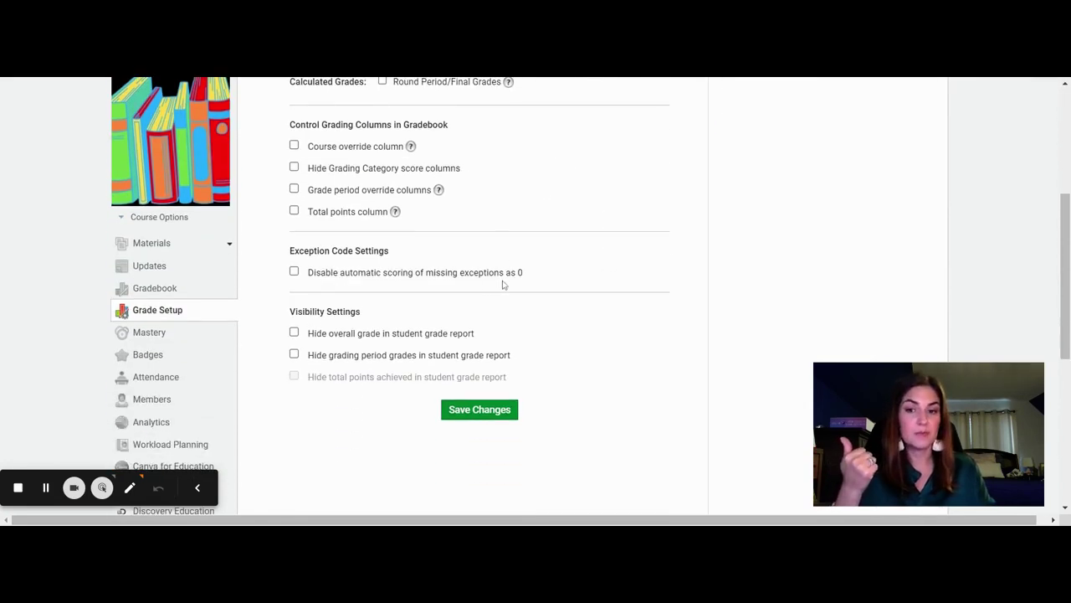
View the course's Mastery page and examine which members have been awarded the Book Creator badge
left_click(154, 335)
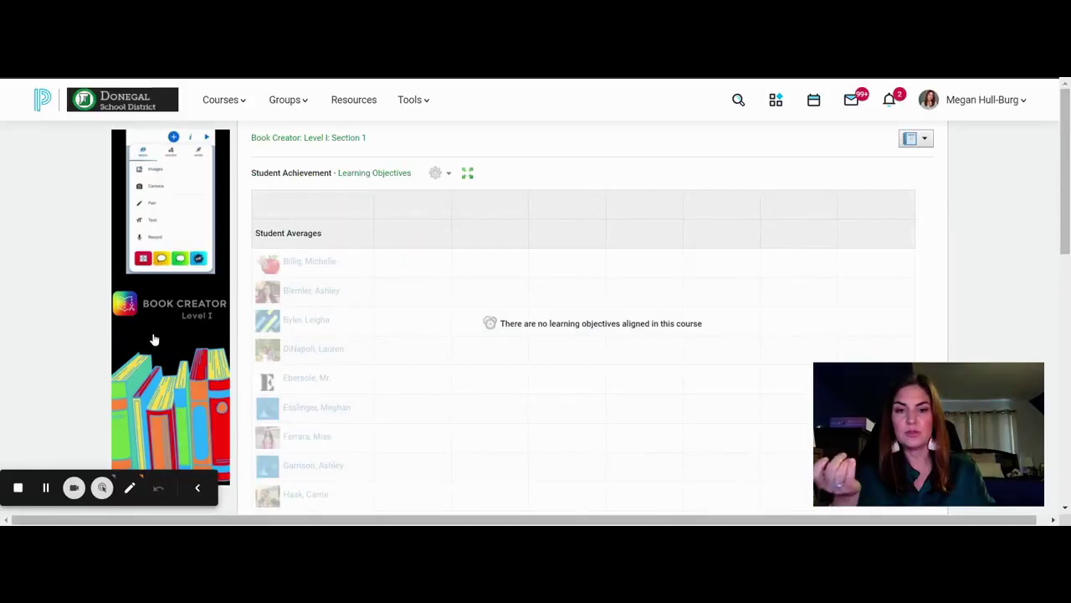
scroll(396, 338, "down", 3)
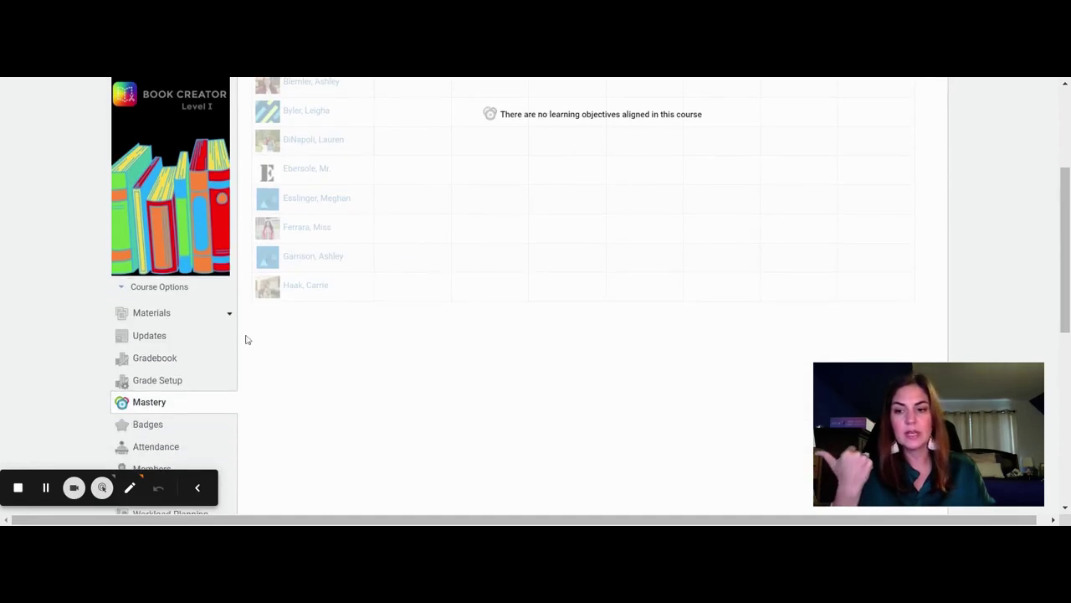
left_click(148, 425)
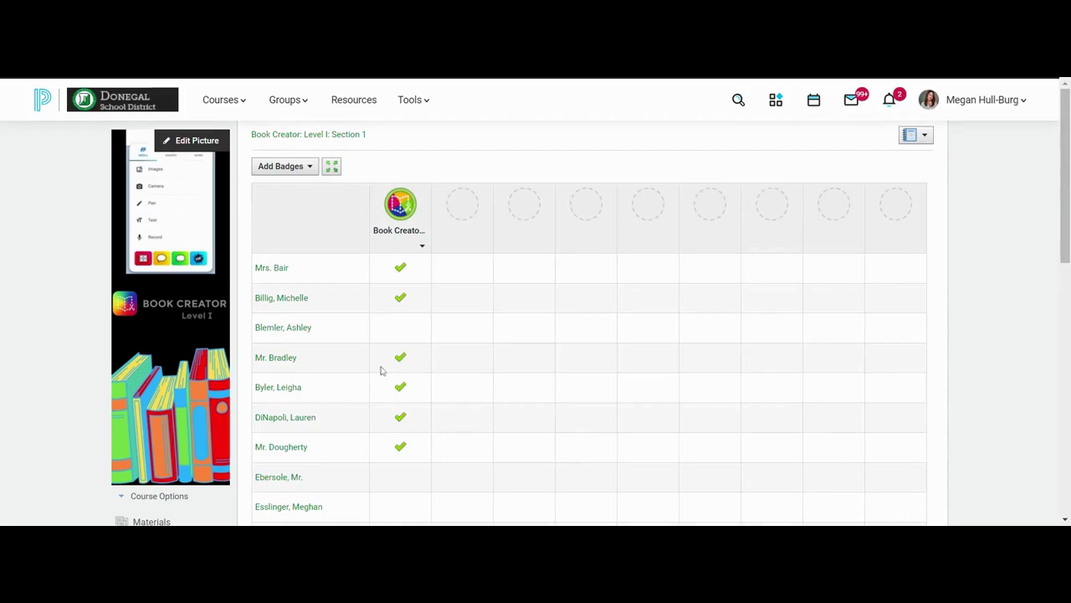
scroll(550, 344, "down", 3)
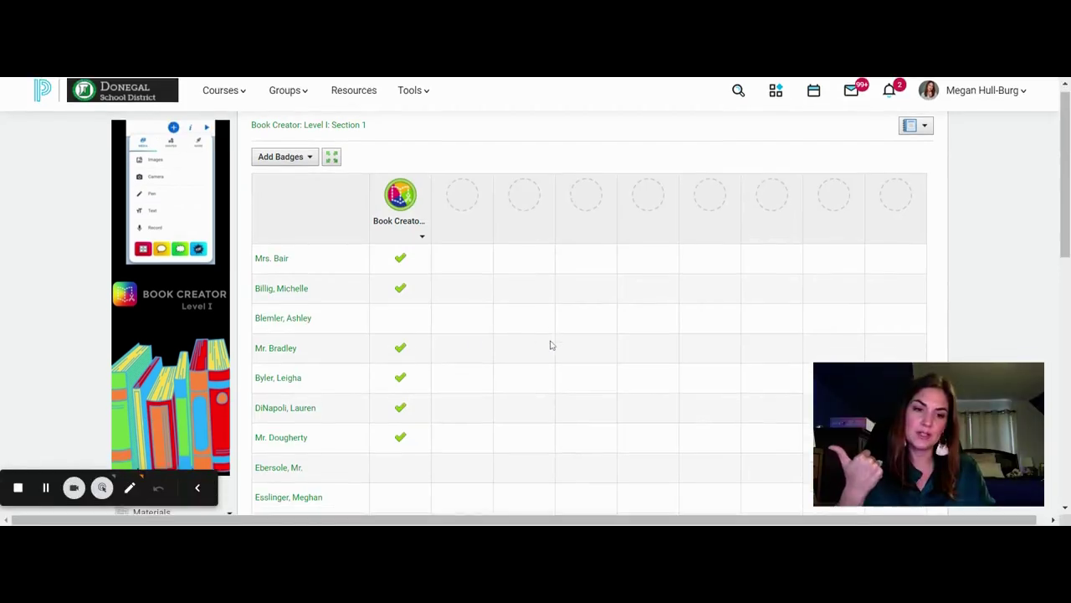
scroll(551, 344, "down", 2)
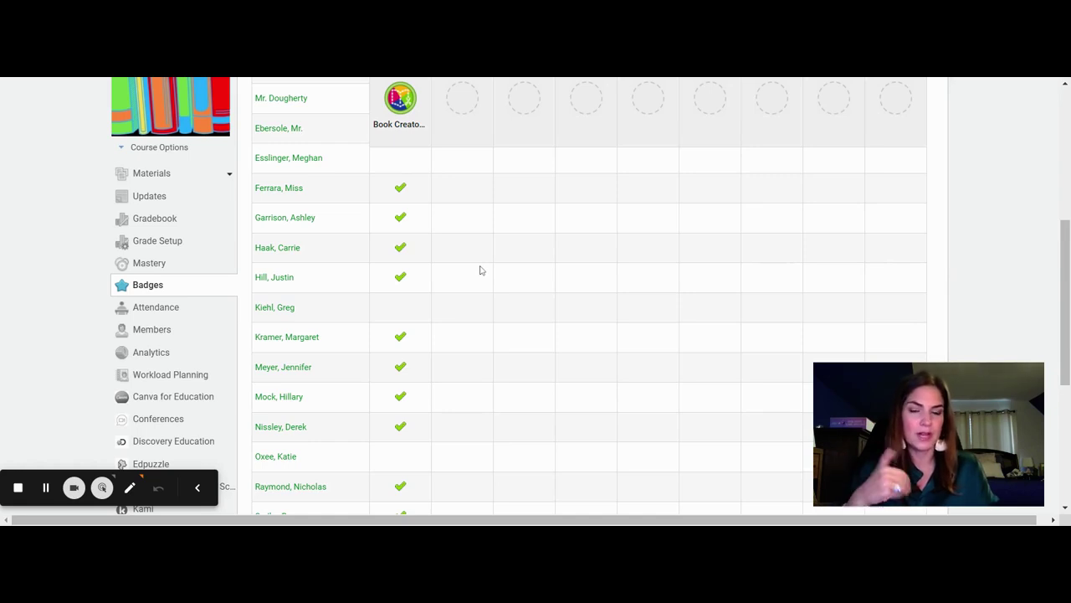
View the course attendance, and examine the Members page with its member list and access code options
left_click(162, 308)
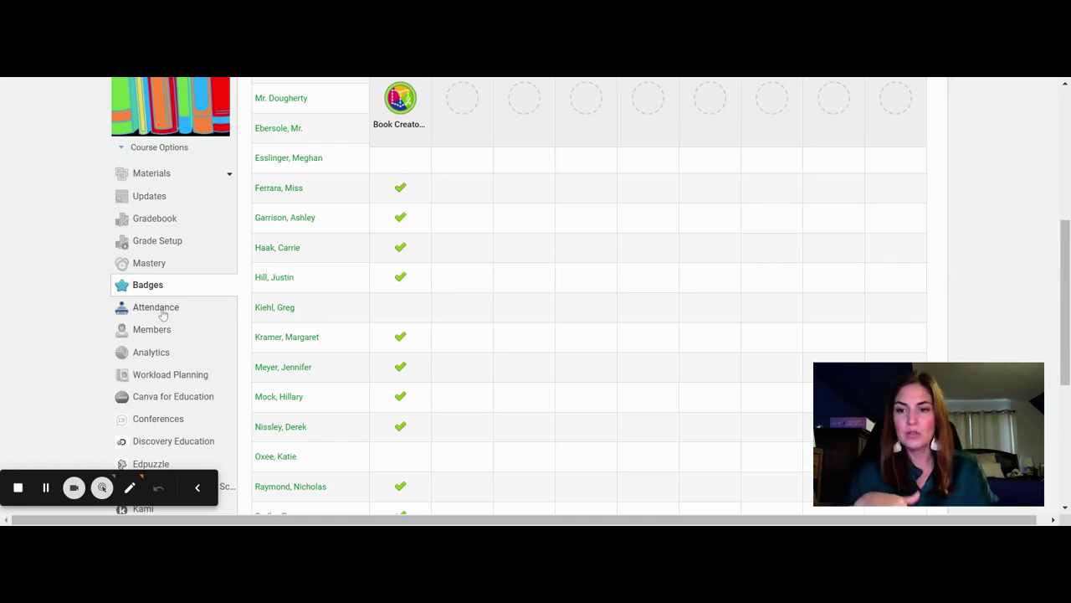
scroll(162, 314, "down", 4)
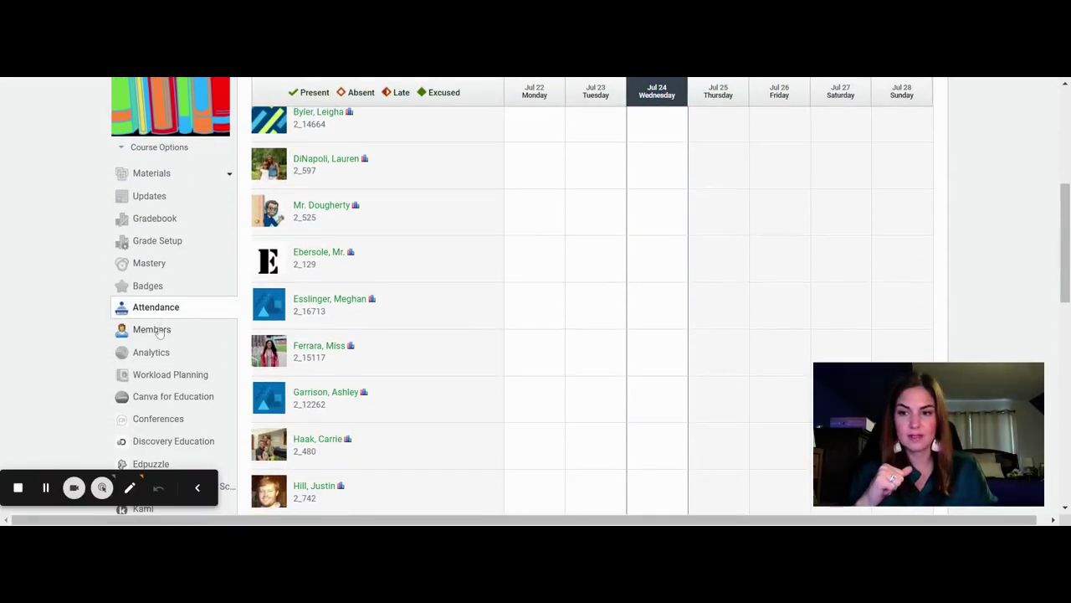
left_click(158, 331)
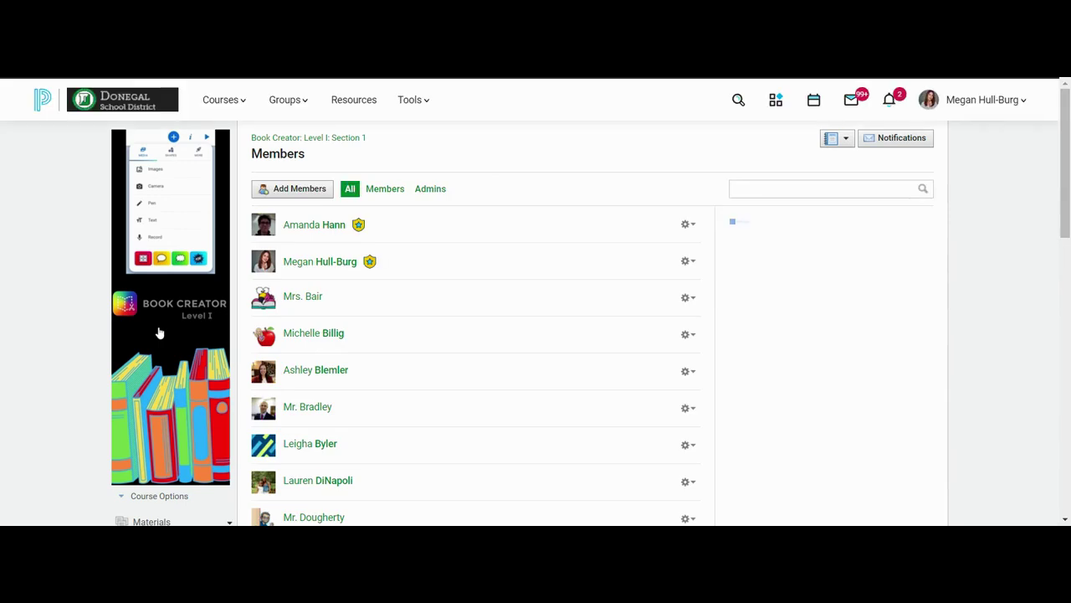
scroll(497, 311, "down", 3)
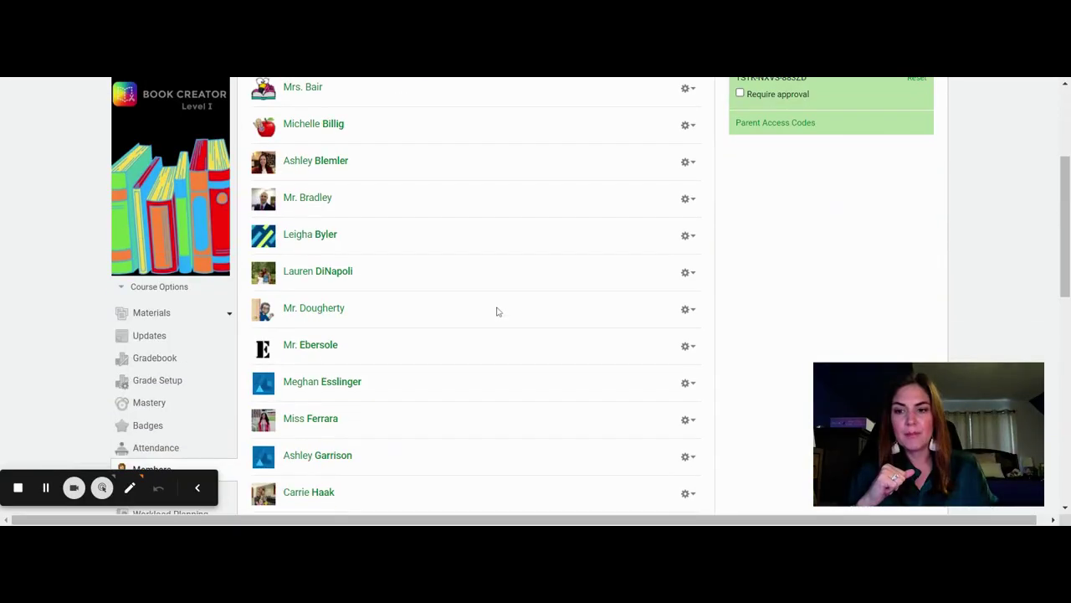
scroll(497, 310, "up", 3)
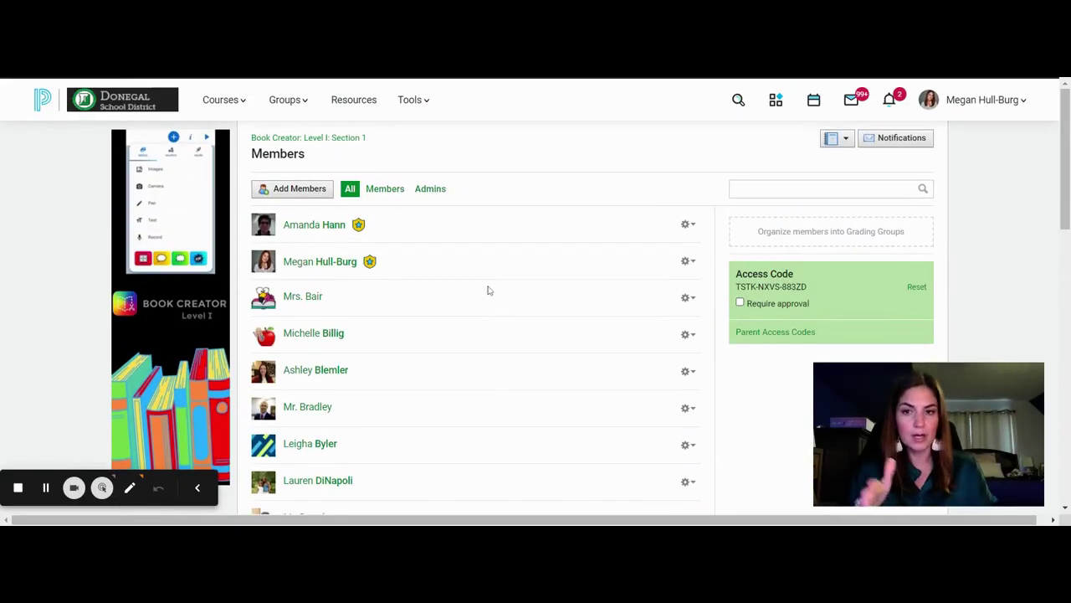
scroll(456, 280, "down", 2)
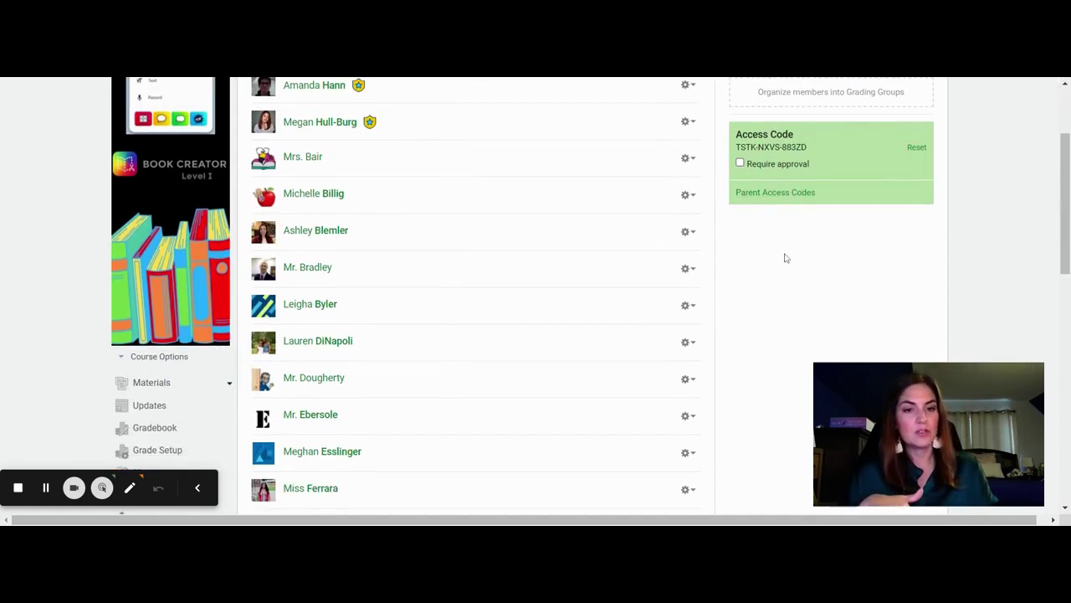
scroll(787, 258, "up", 1)
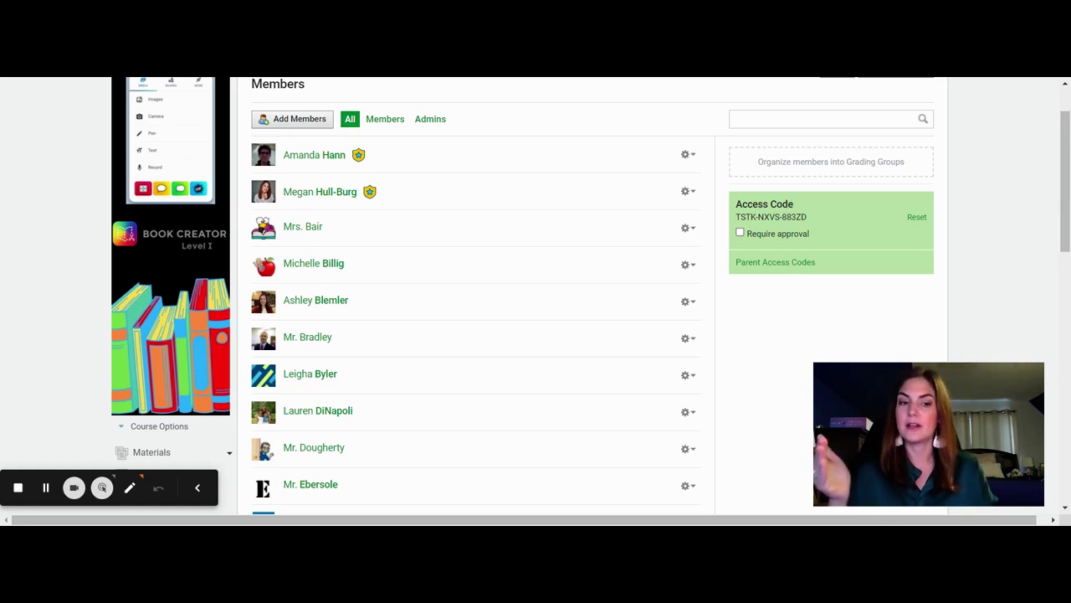
scroll(401, 307, "down", 4)
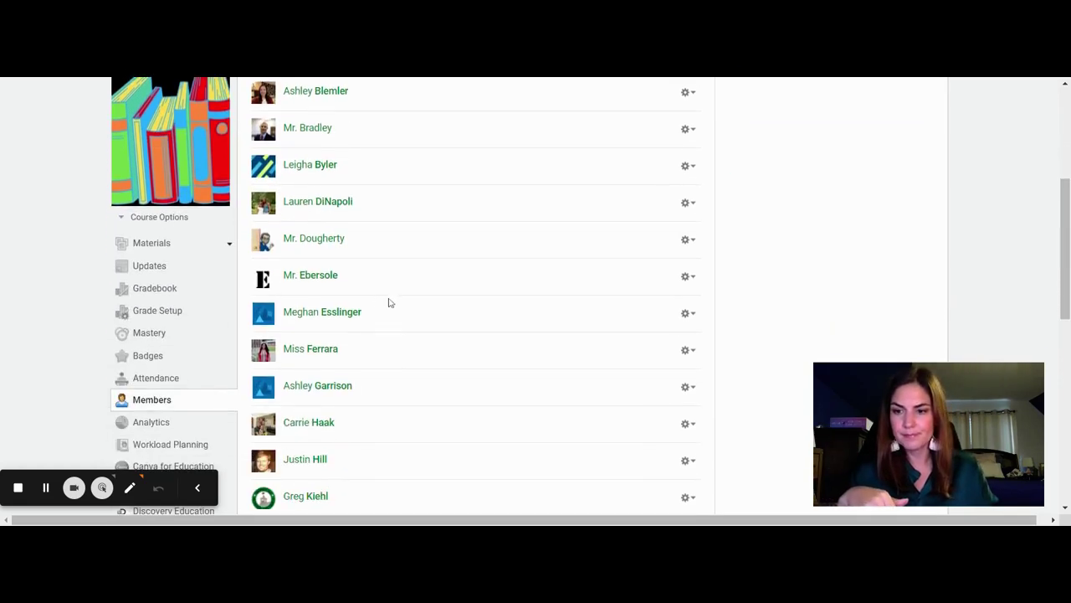
Open Course Analytics and examine the students' last access and time spent
left_click(152, 420)
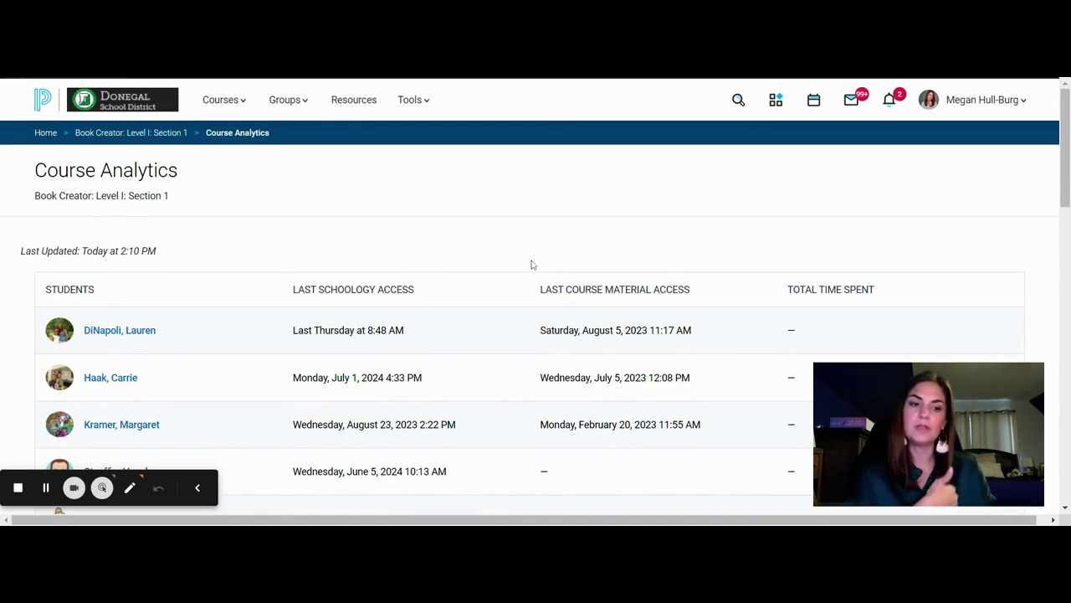
scroll(530, 265, "down", 2)
scroll(519, 265, "up", 2)
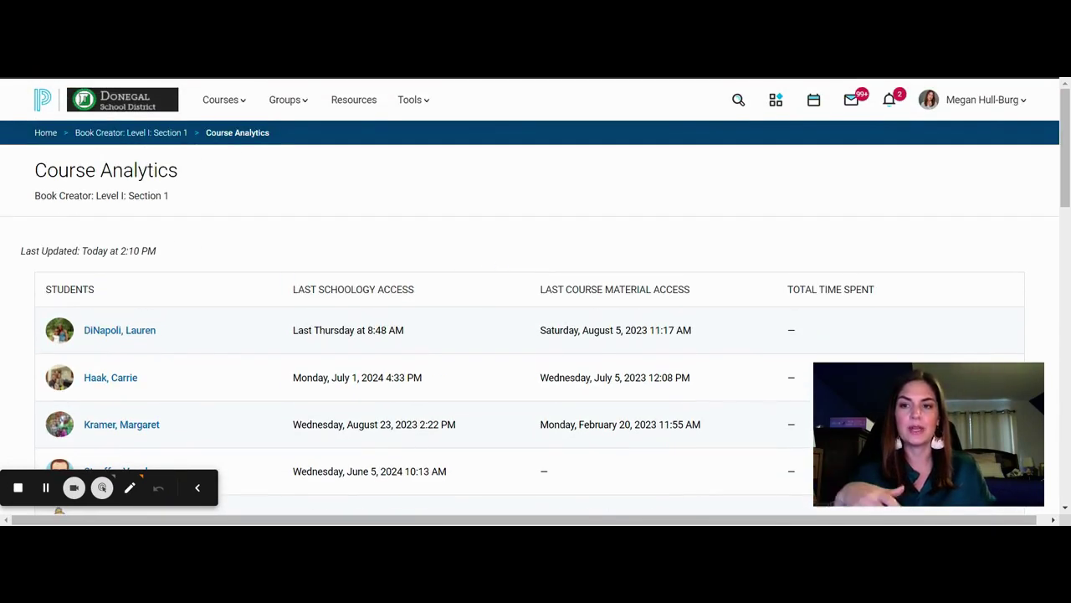
Return to the Book Creator: Level I course and examine the student workload and daily breakdown in Workload Planning
left_click(176, 136)
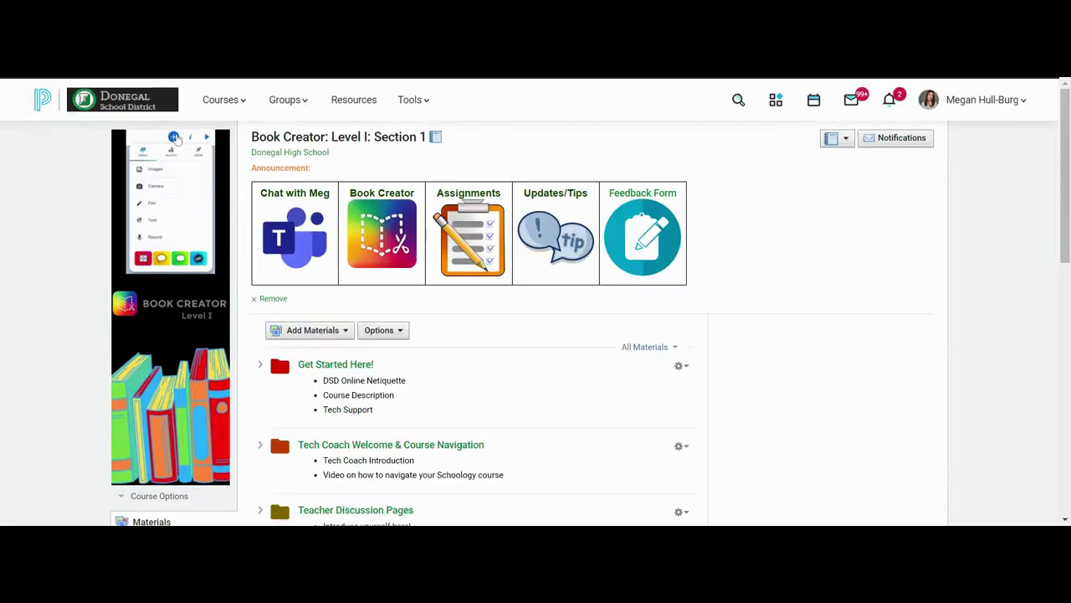
scroll(360, 308, "down", 3)
scroll(362, 310, "down", 1)
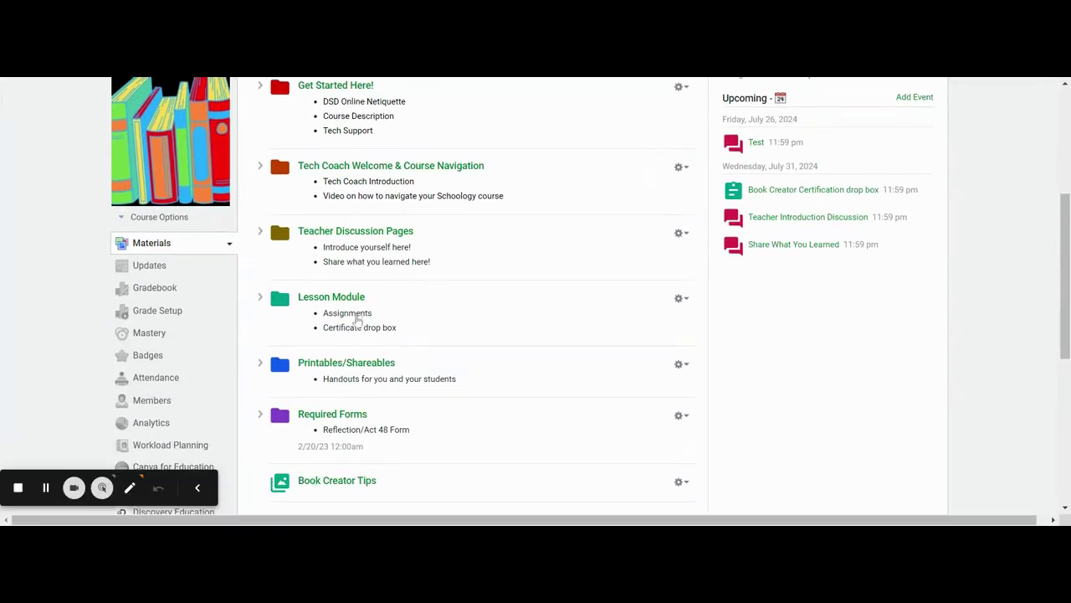
scroll(363, 310, "down", 3)
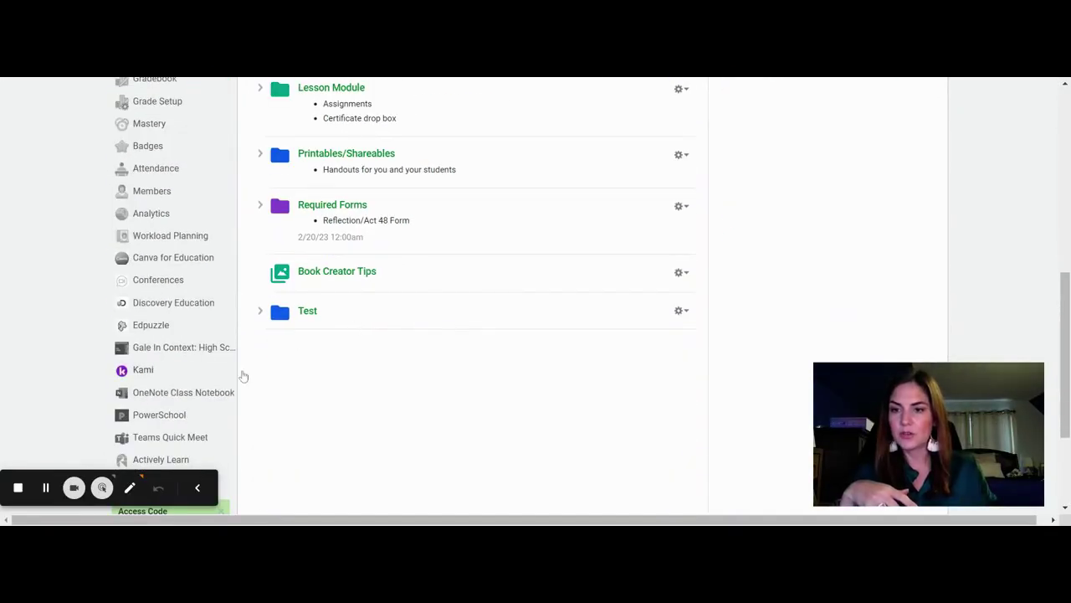
left_click(170, 236)
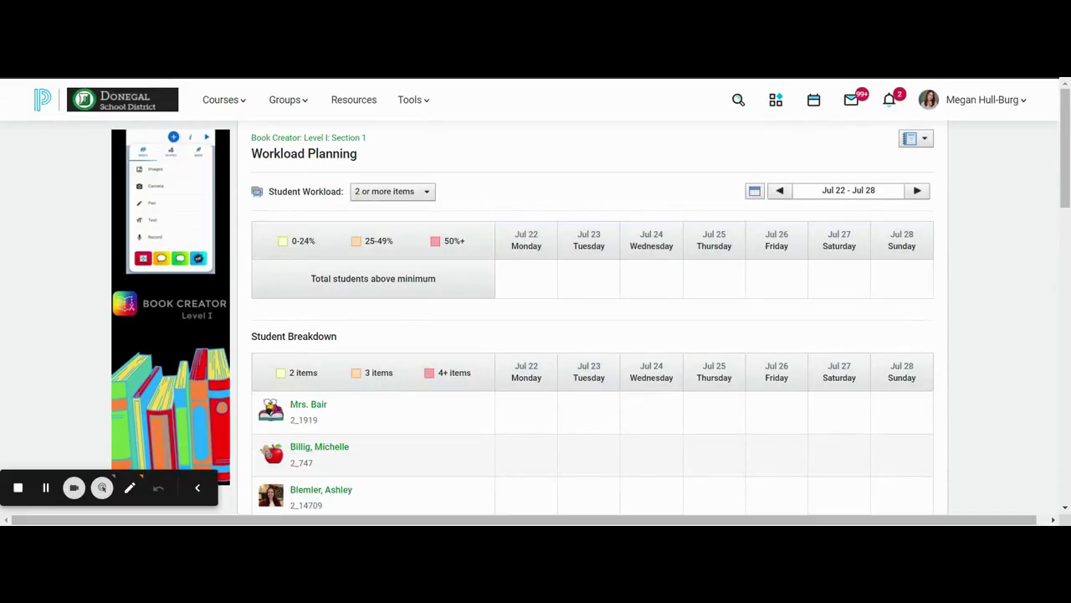
scroll(415, 303, "down", 3)
scroll(413, 303, "up", 3)
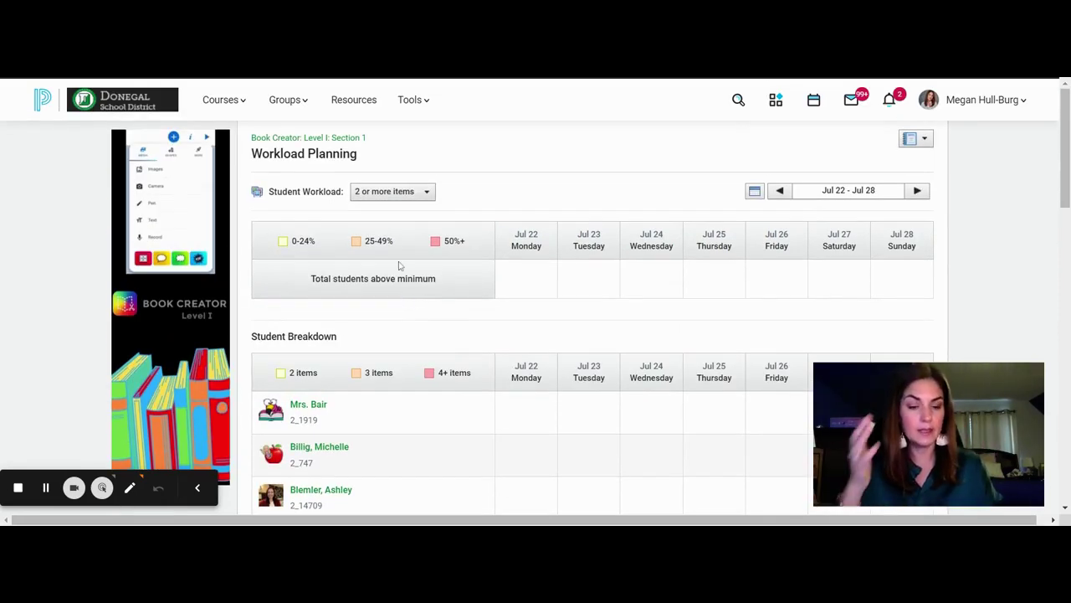
scroll(399, 264, "down", 2)
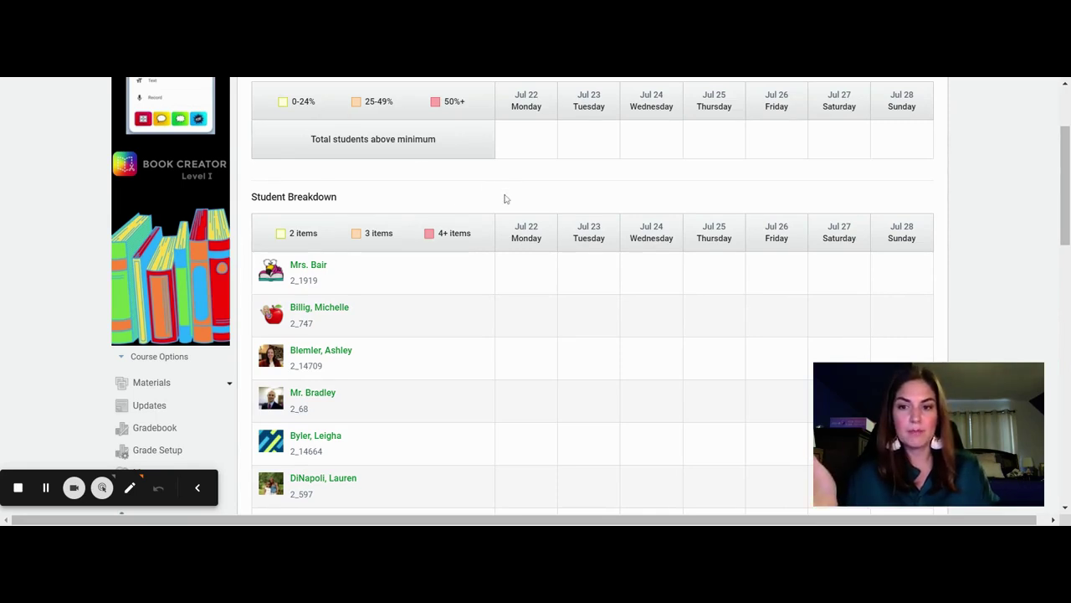
scroll(504, 197, "up", 2)
scroll(505, 198, "up", 1)
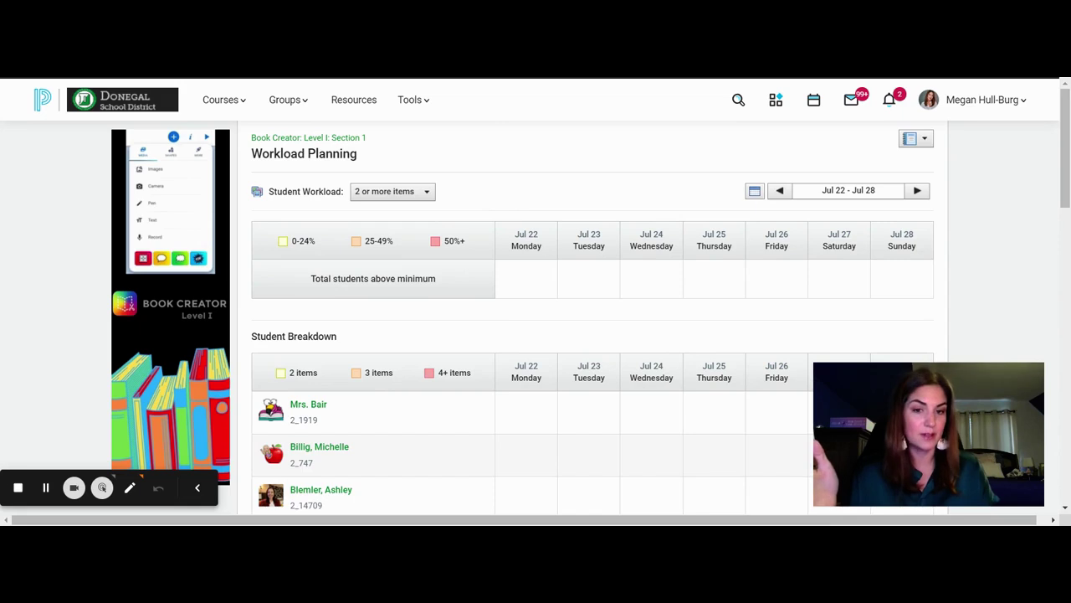
scroll(497, 216, "down", 5)
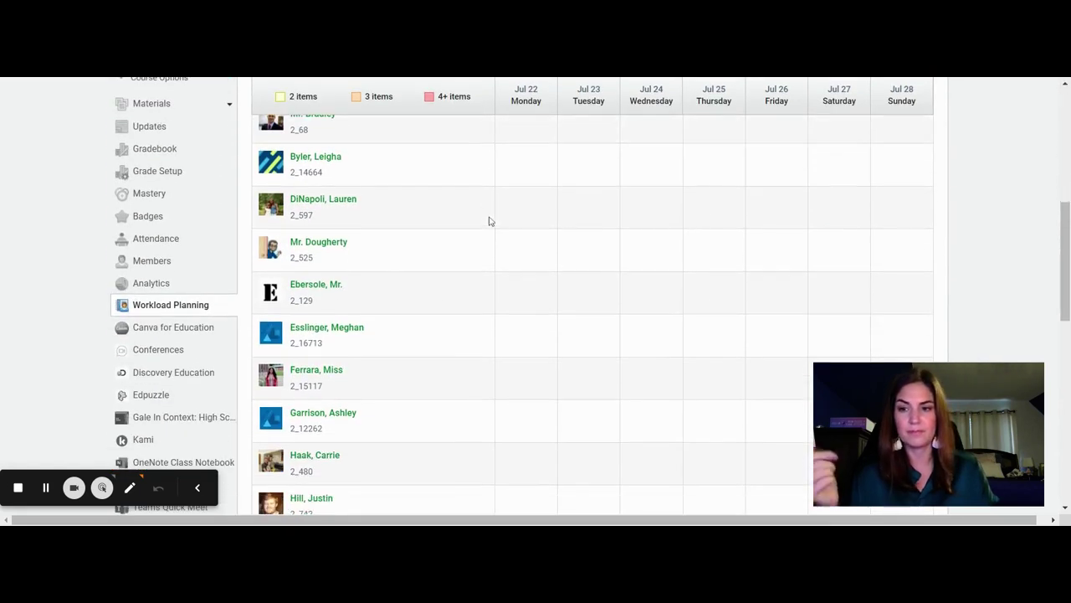
scroll(484, 237, "up", 5)
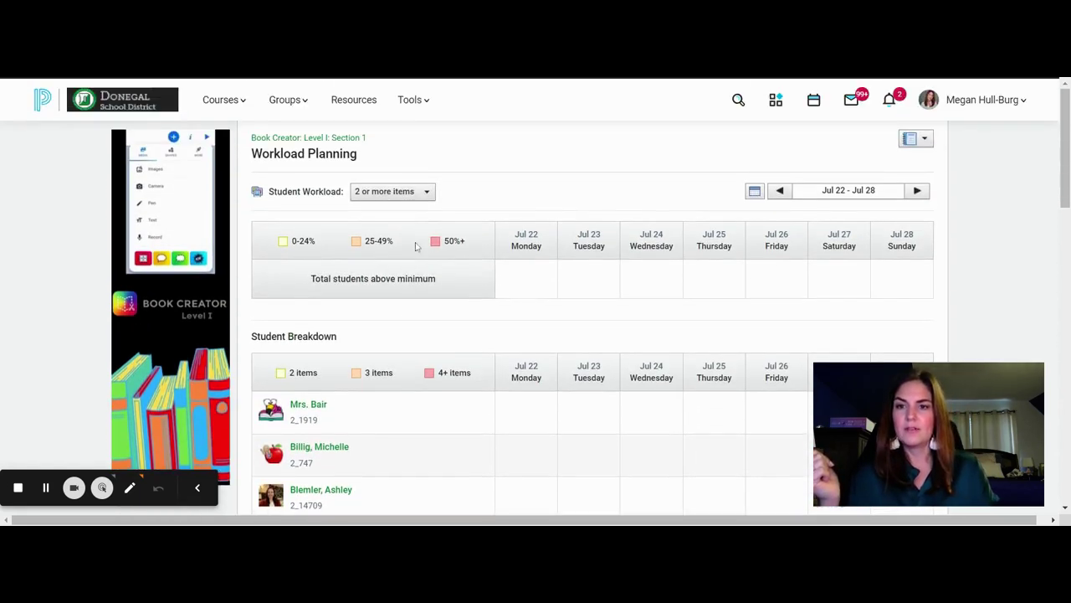
Examine the posted updates and group options in the How-to-Tech Directions group, and return to the groups list
left_click(300, 108)
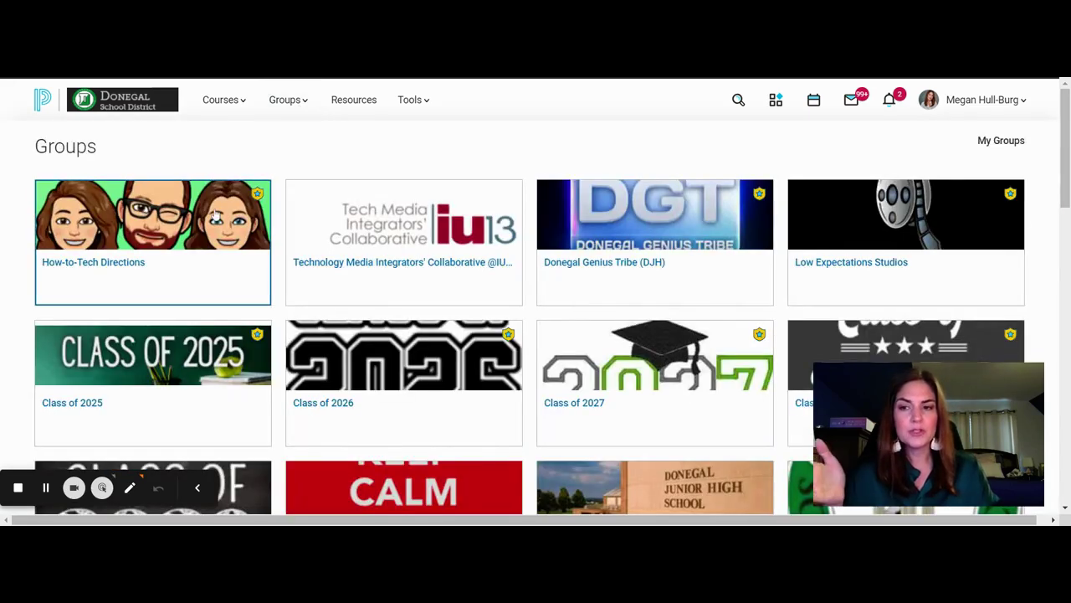
left_click(223, 230)
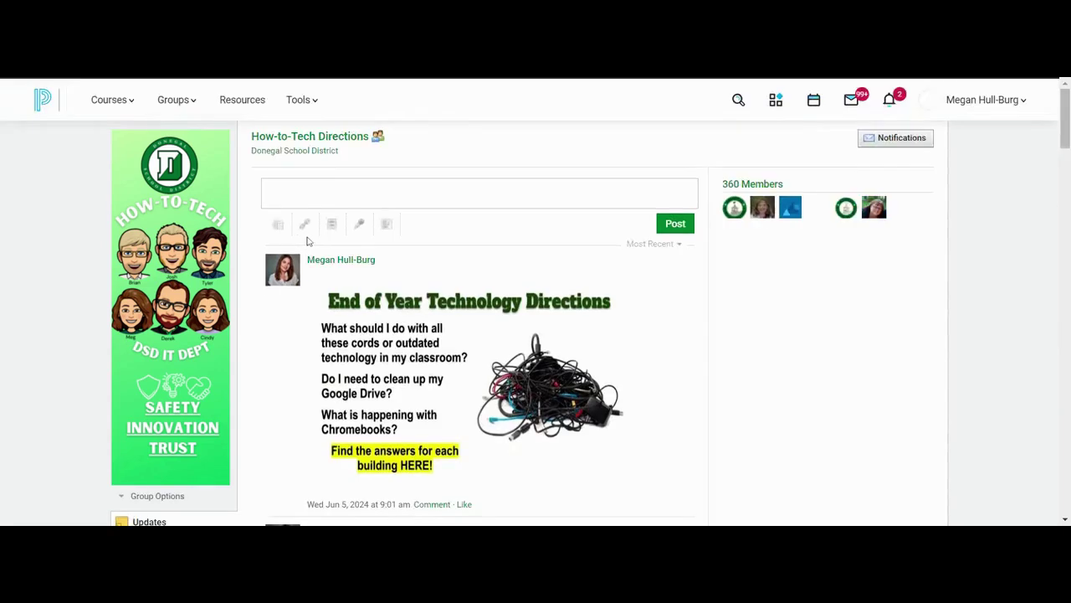
scroll(381, 273, "down", 5)
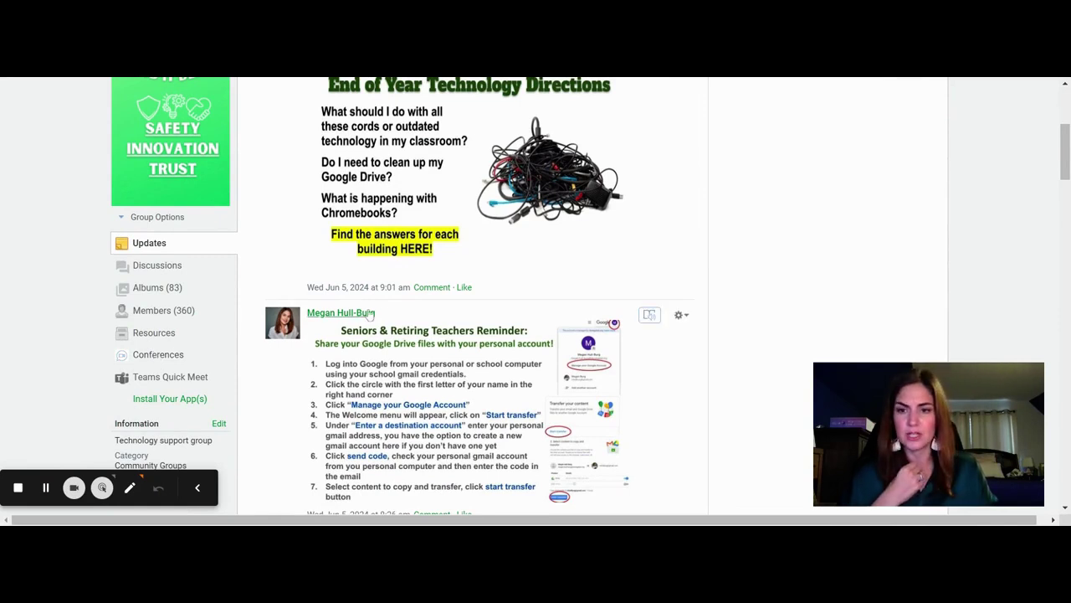
scroll(644, 314, "up", 5)
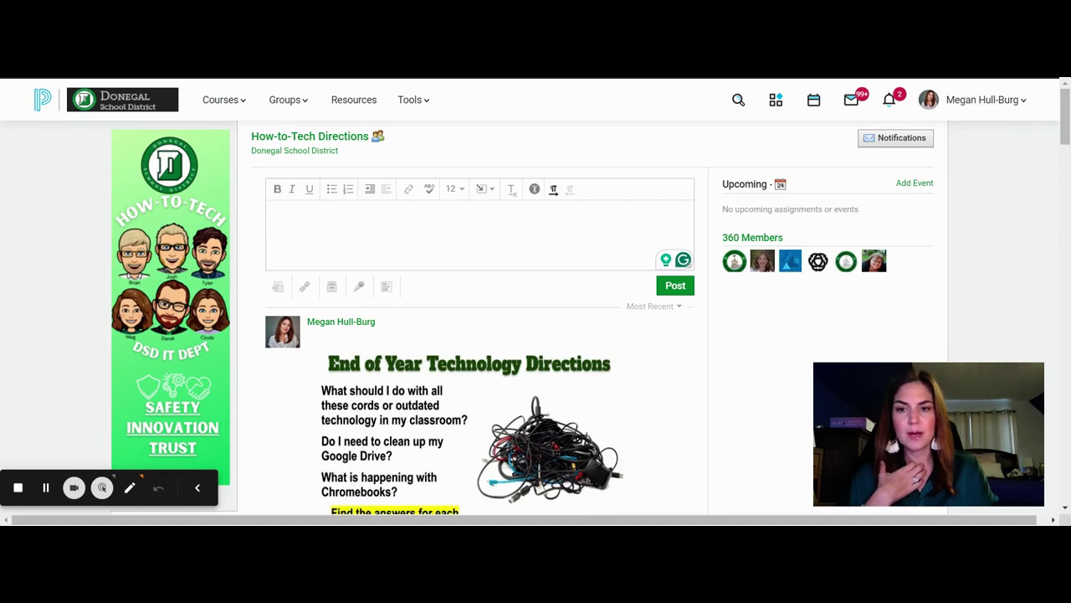
scroll(305, 234, "down", 2)
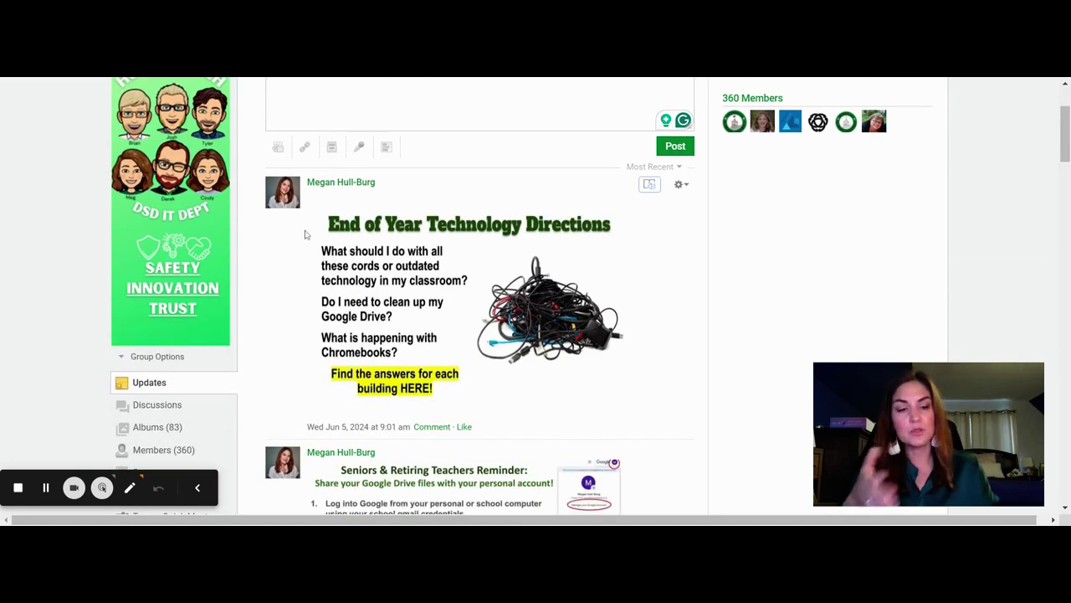
scroll(305, 240, "up", 2)
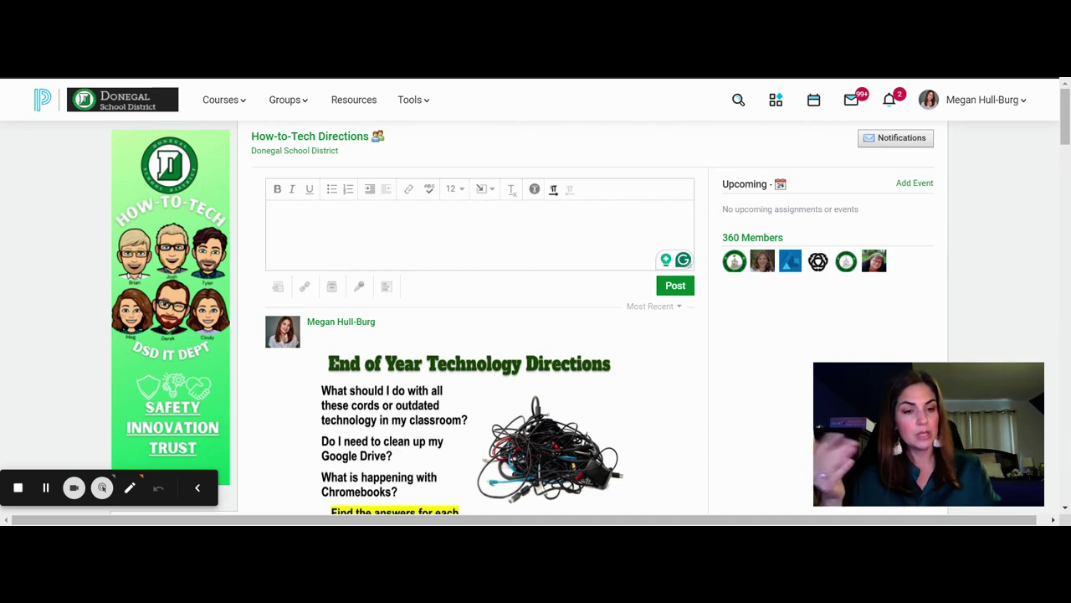
scroll(432, 333, "down", 1)
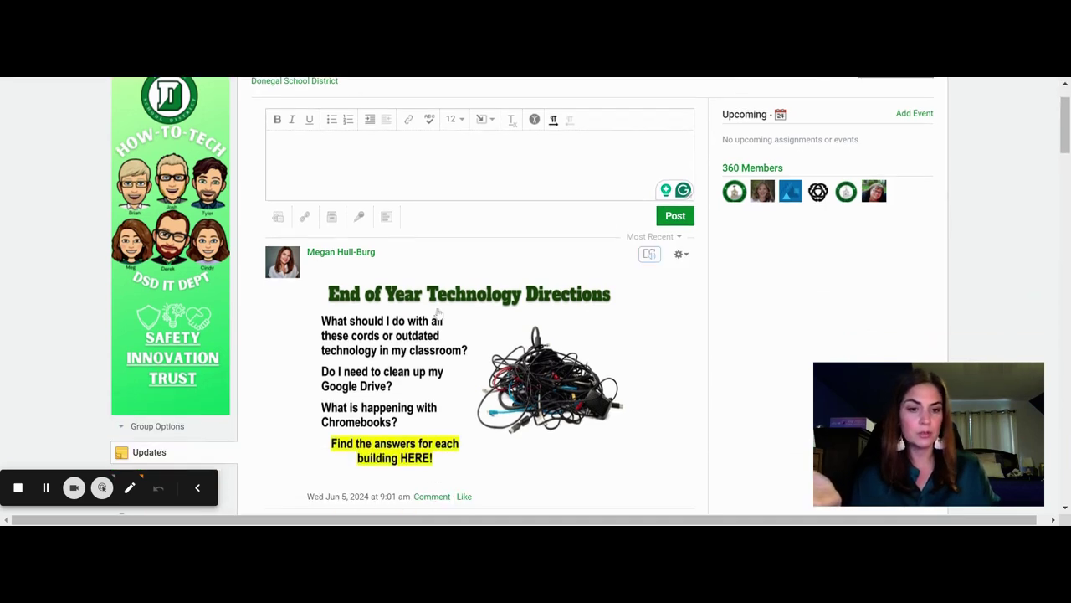
scroll(414, 316, "down", 1)
scroll(415, 316, "down", 1)
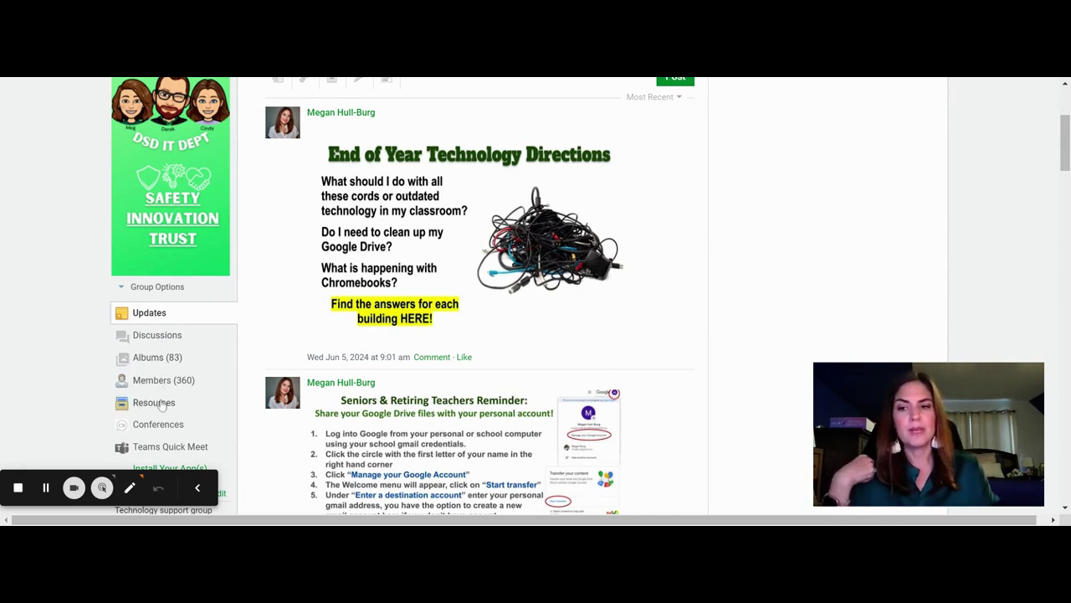
scroll(410, 351, "up", 5)
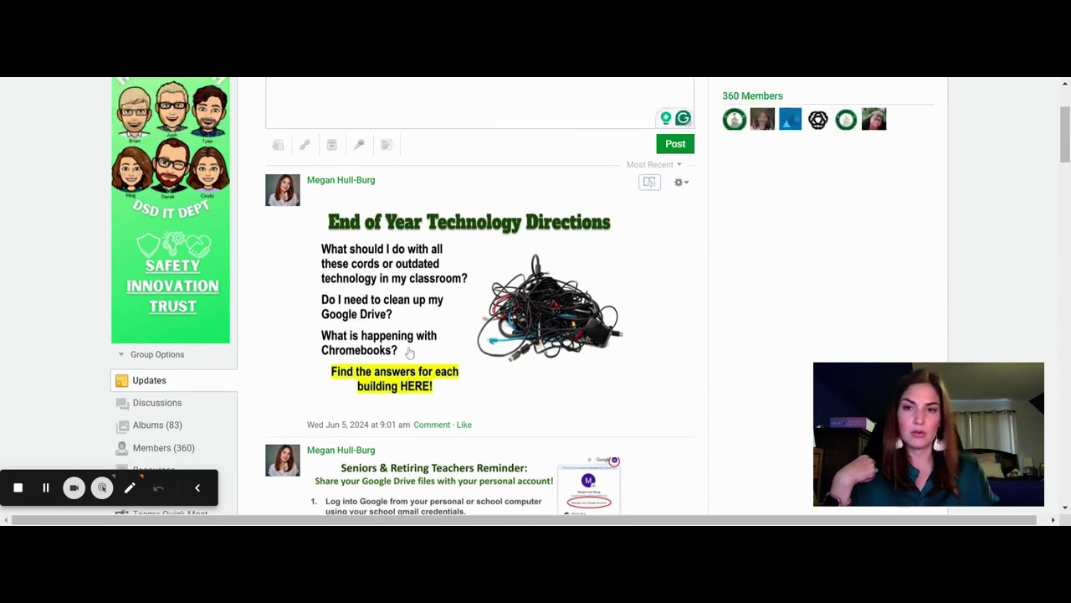
left_click(289, 100)
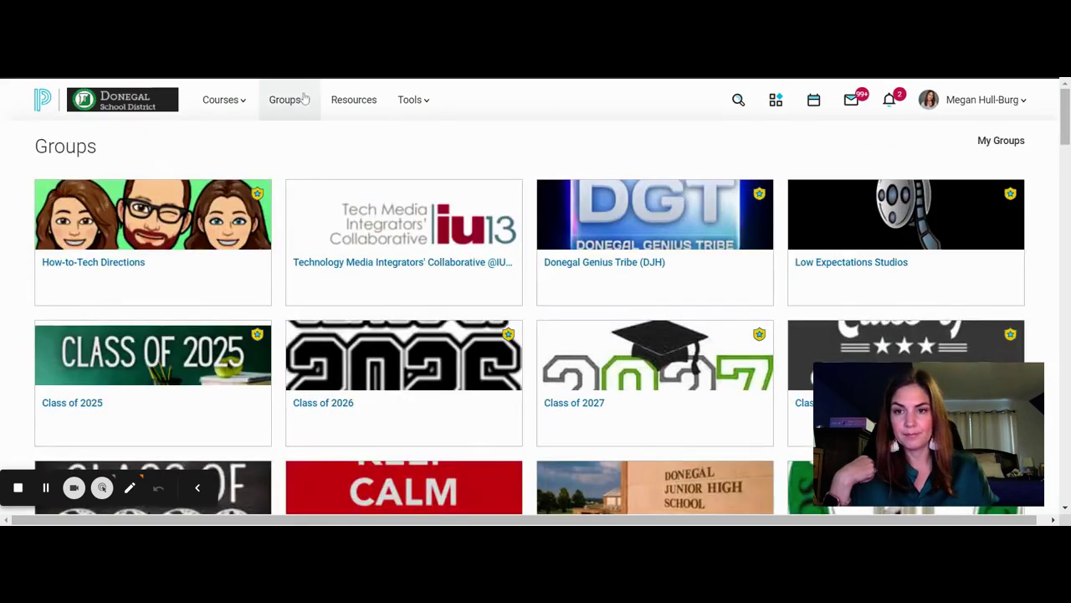
Examine the action options for Quiz 1 Chapters 1,2 in the personal Farewell to Manzanar resource folder, and view the group resources
left_click(350, 99)
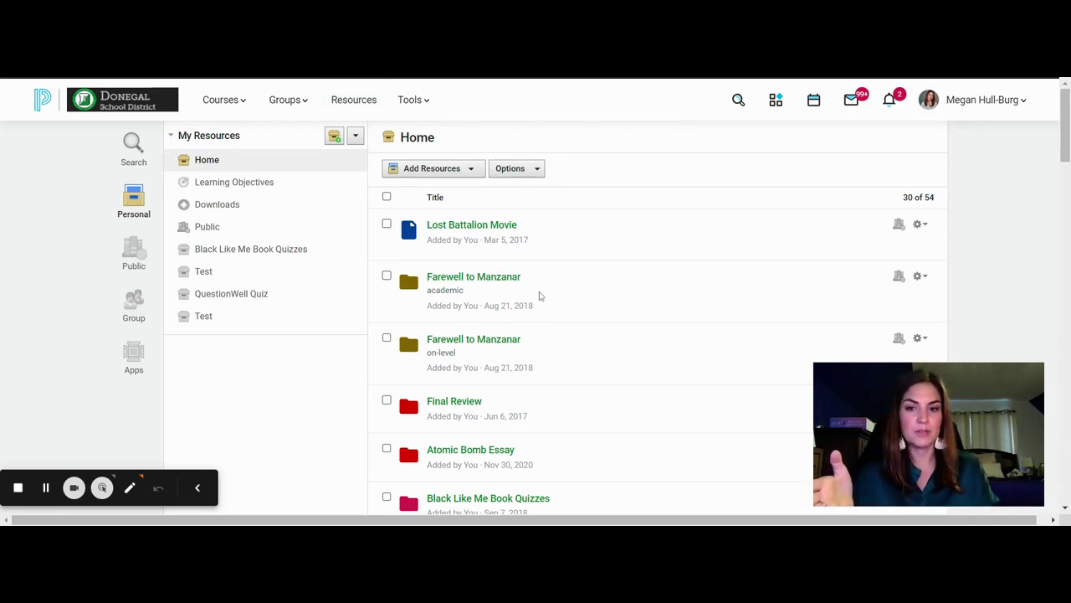
left_click(506, 283)
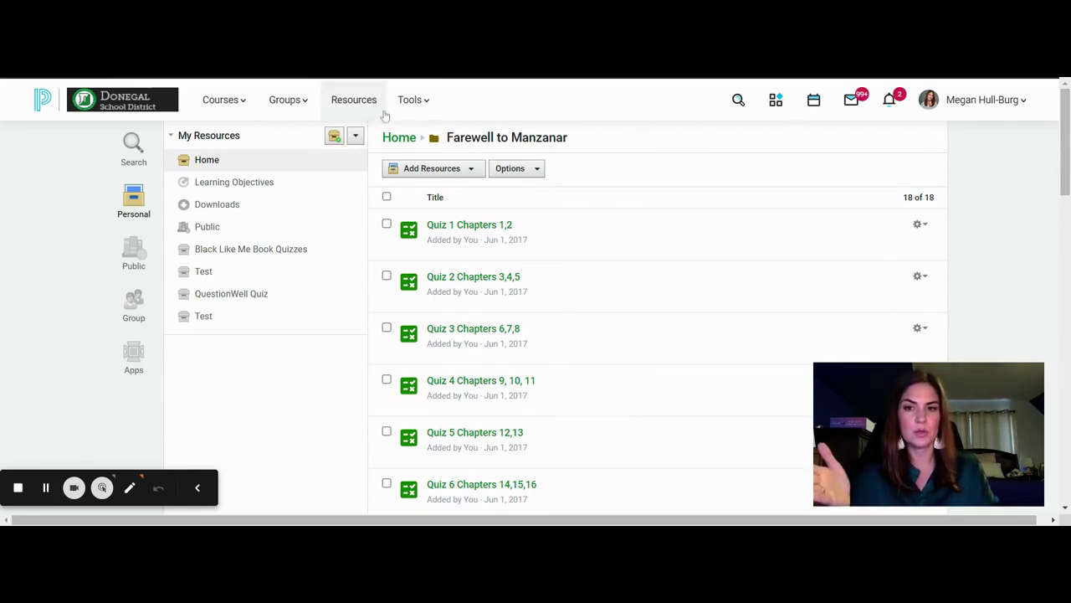
left_click(922, 225)
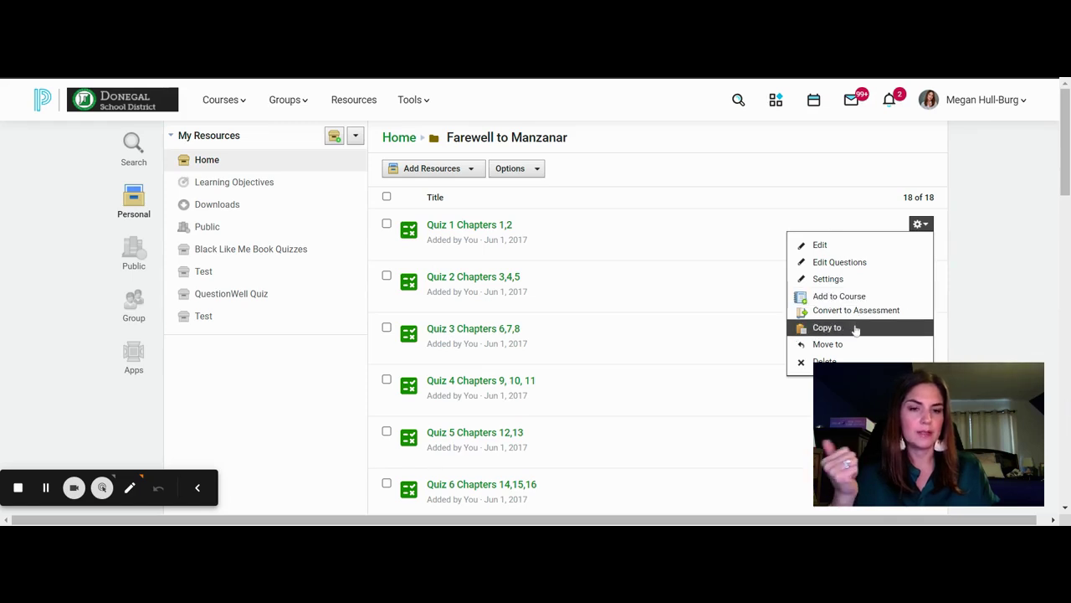
left_click(978, 300)
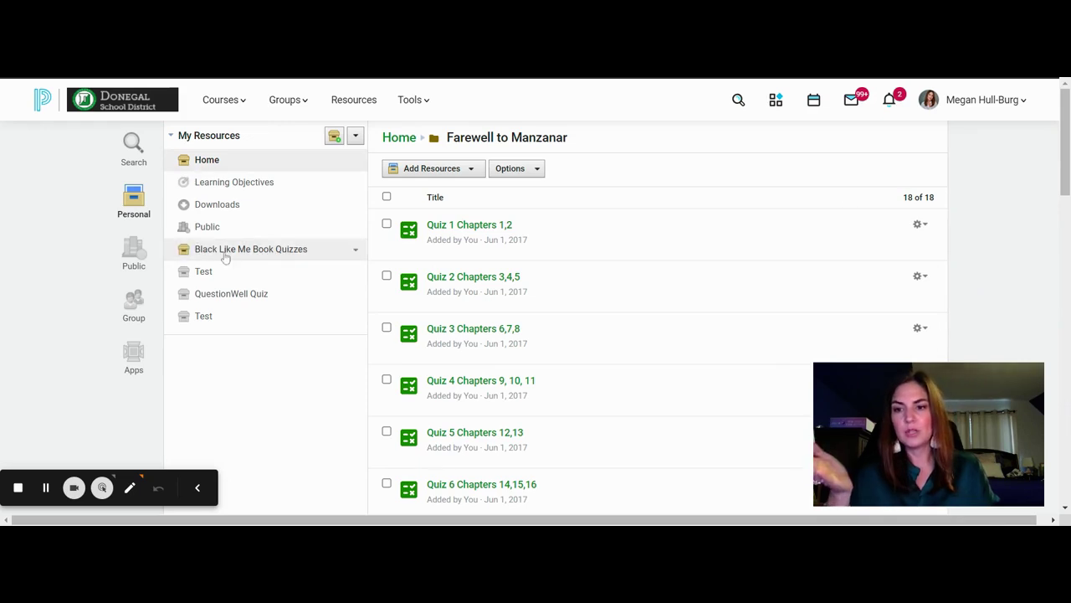
left_click(130, 308)
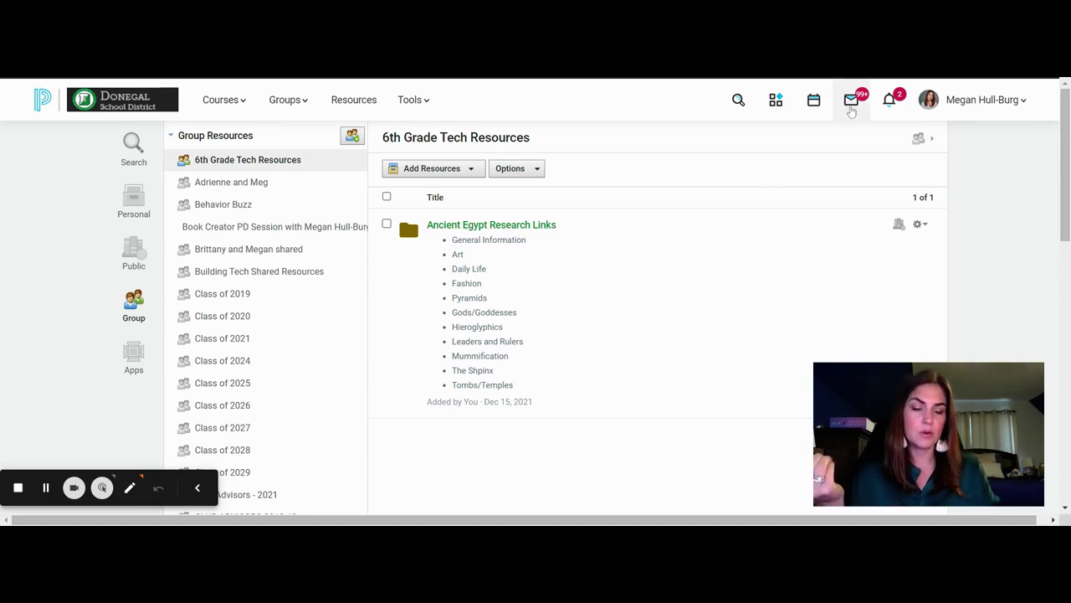
View the recent messages and notifications, and accept the request to join the DIS Reading Team group
left_click(851, 105)
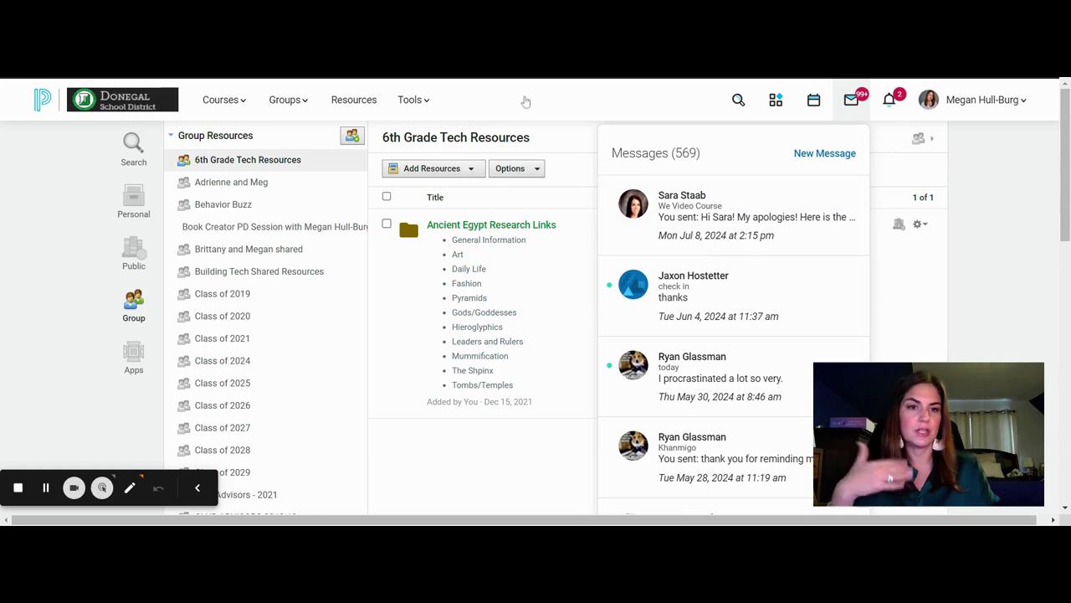
left_click(691, 99)
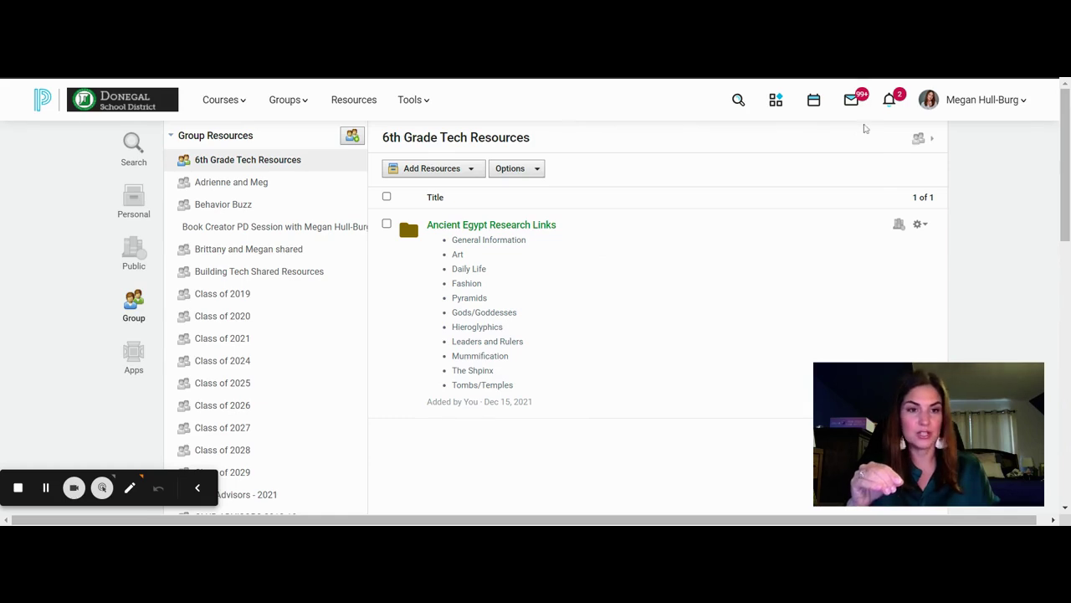
left_click(881, 109)
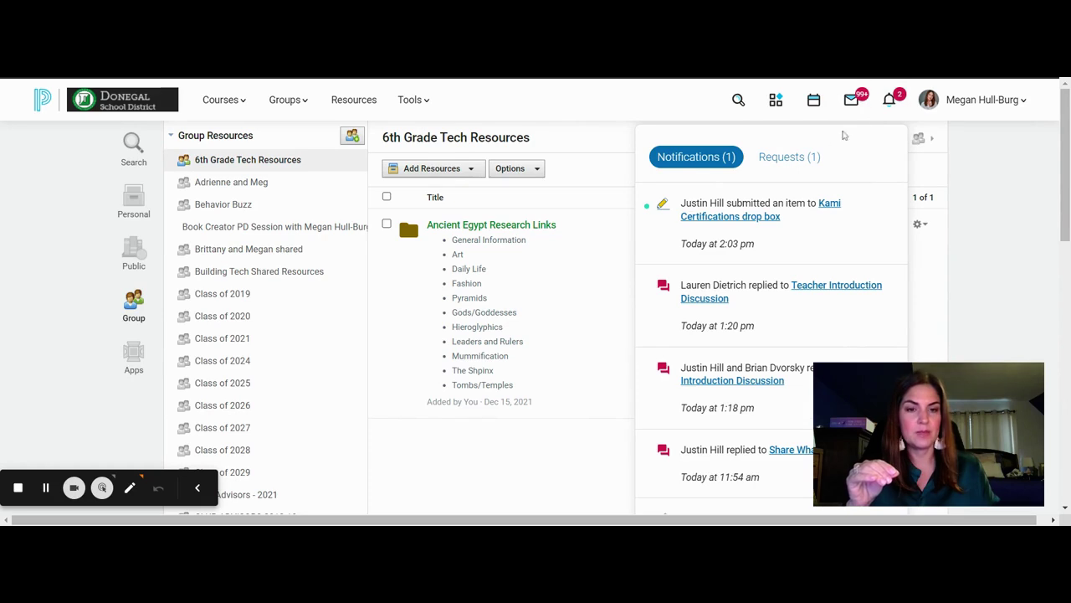
left_click(799, 160)
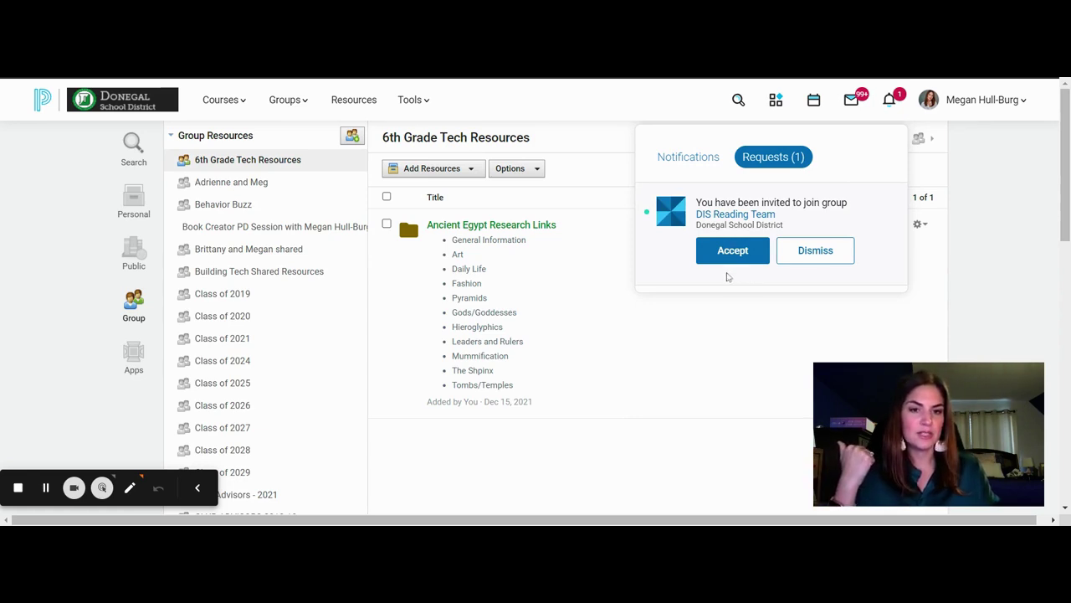
left_click(726, 258)
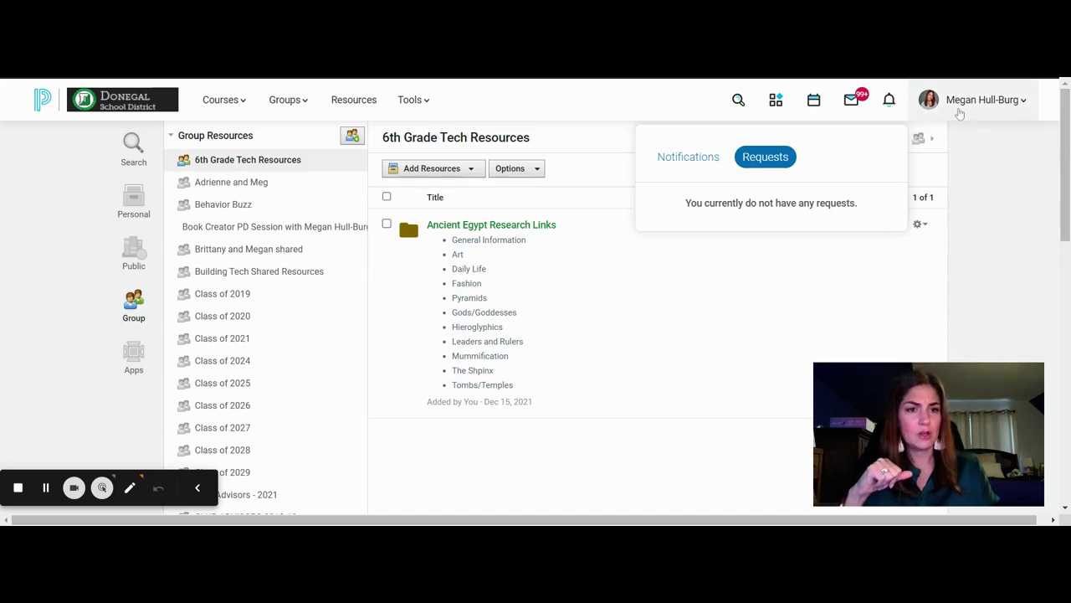
View your own profile, and examine the email and mobile notification options in the account settings
left_click(960, 112)
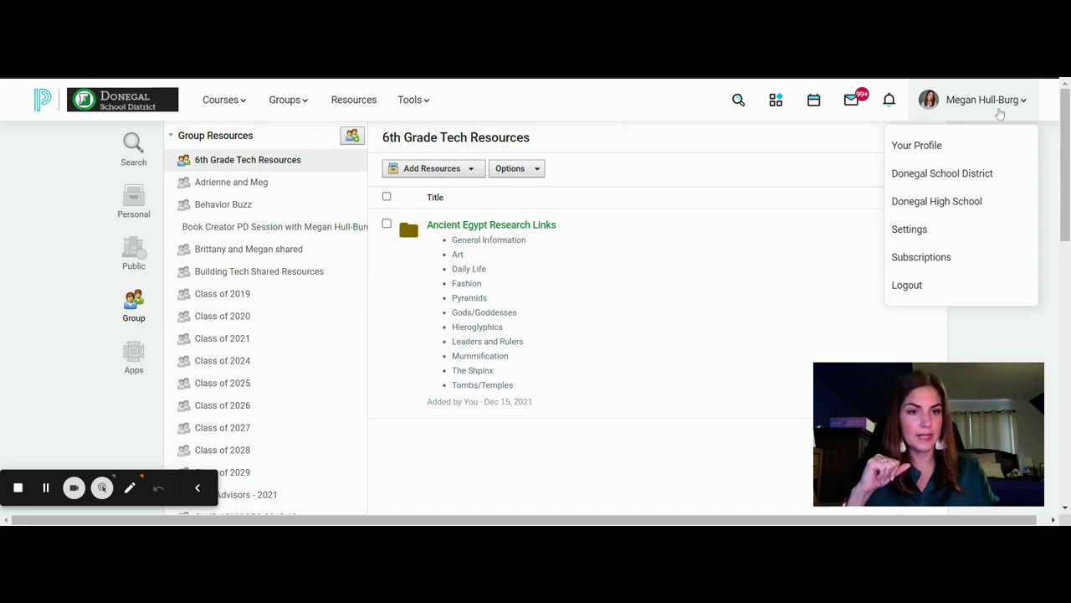
left_click(963, 155)
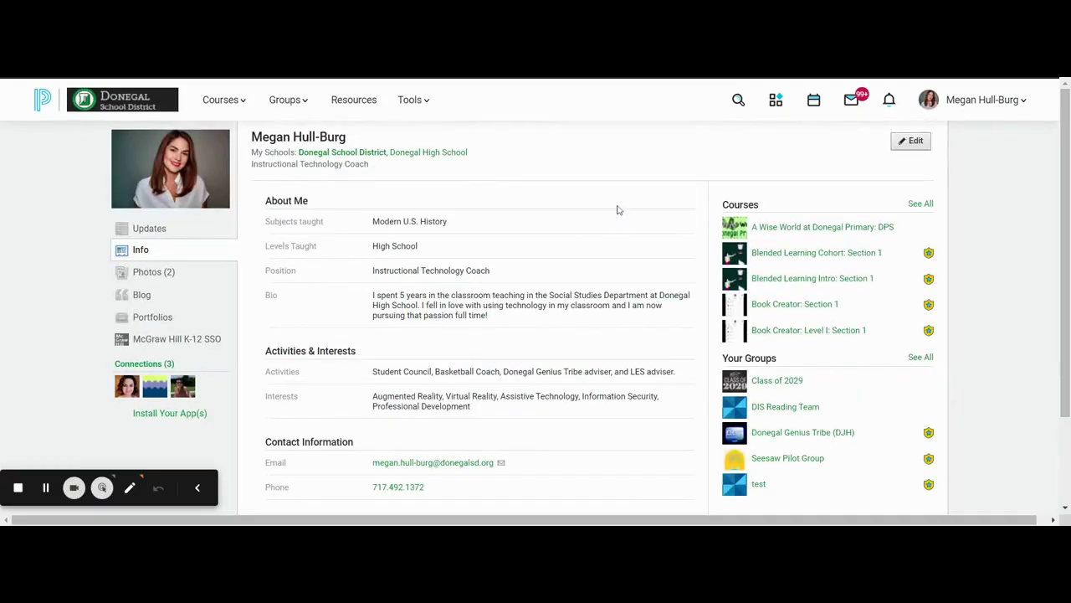
left_click(945, 111)
left_click(957, 237)
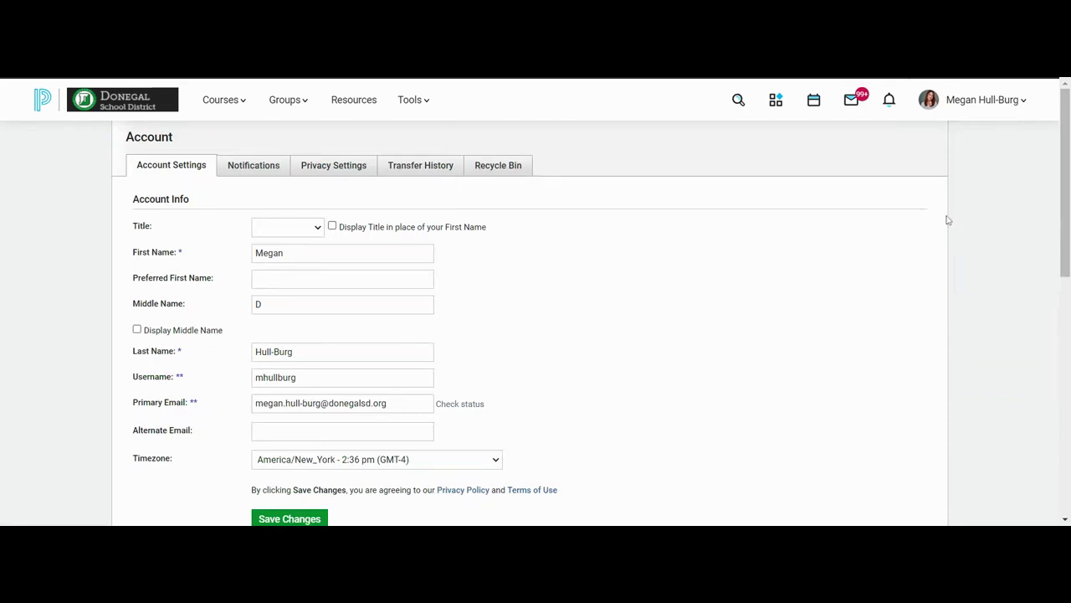
left_click(258, 175)
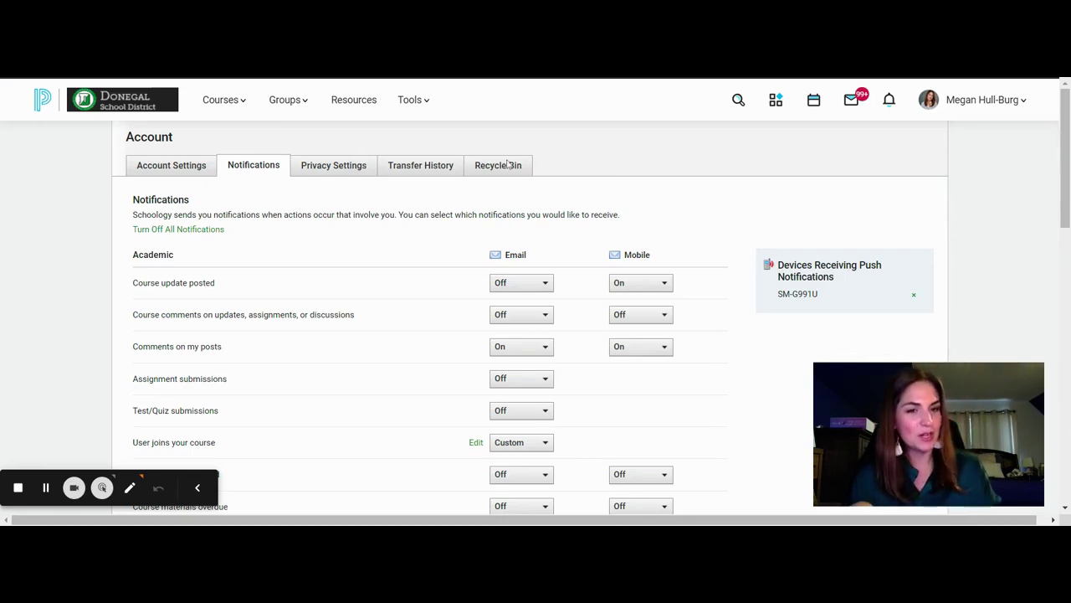
scroll(720, 230, "down", 3)
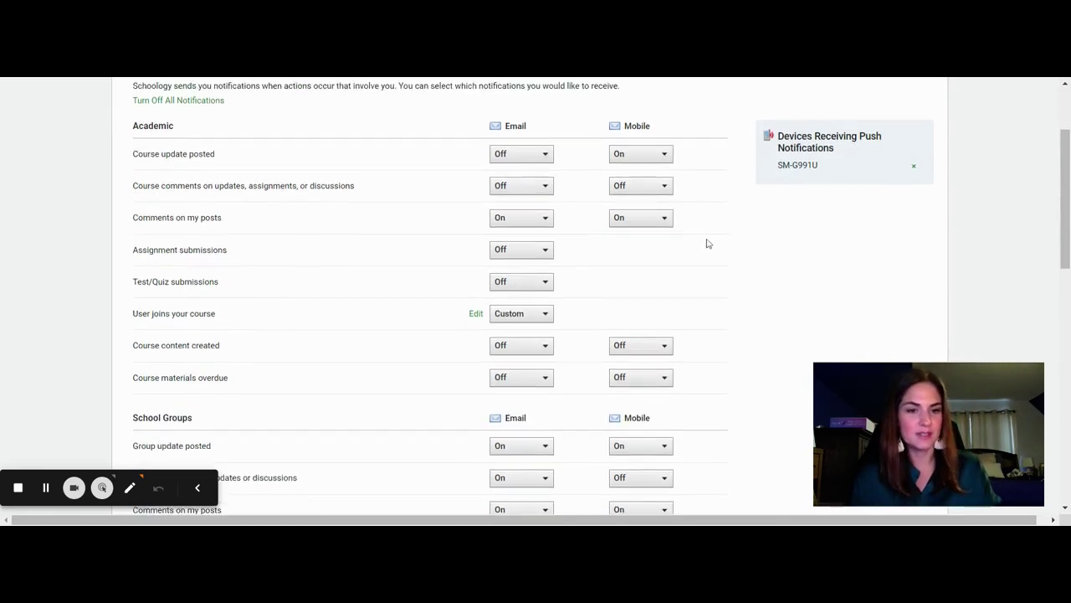
scroll(707, 242, "up", 3)
View the message list again and return to the home page with its recent activity
left_click(851, 103)
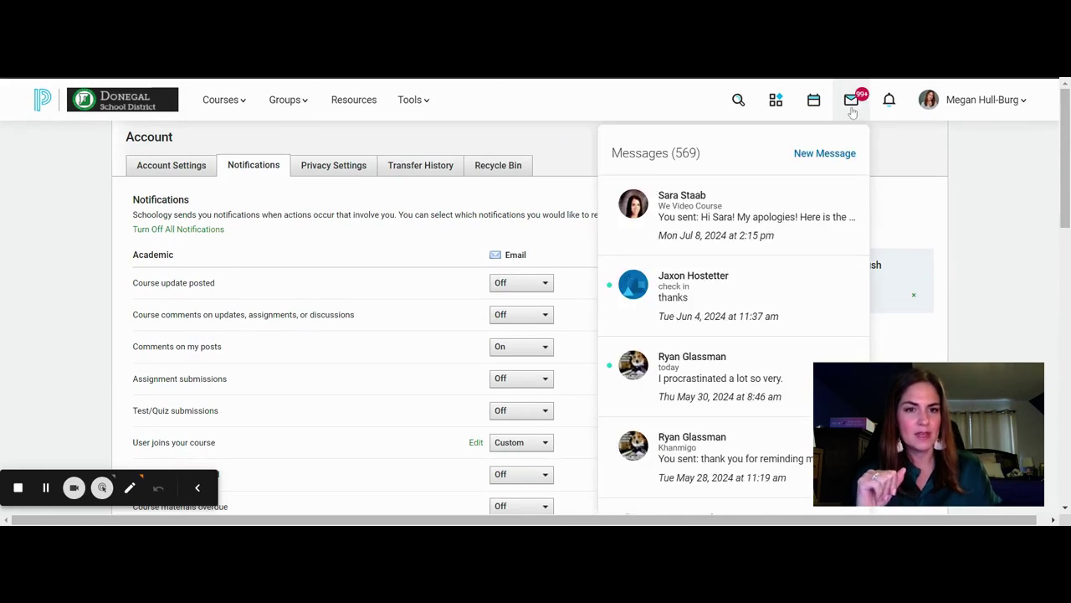
left_click(557, 149)
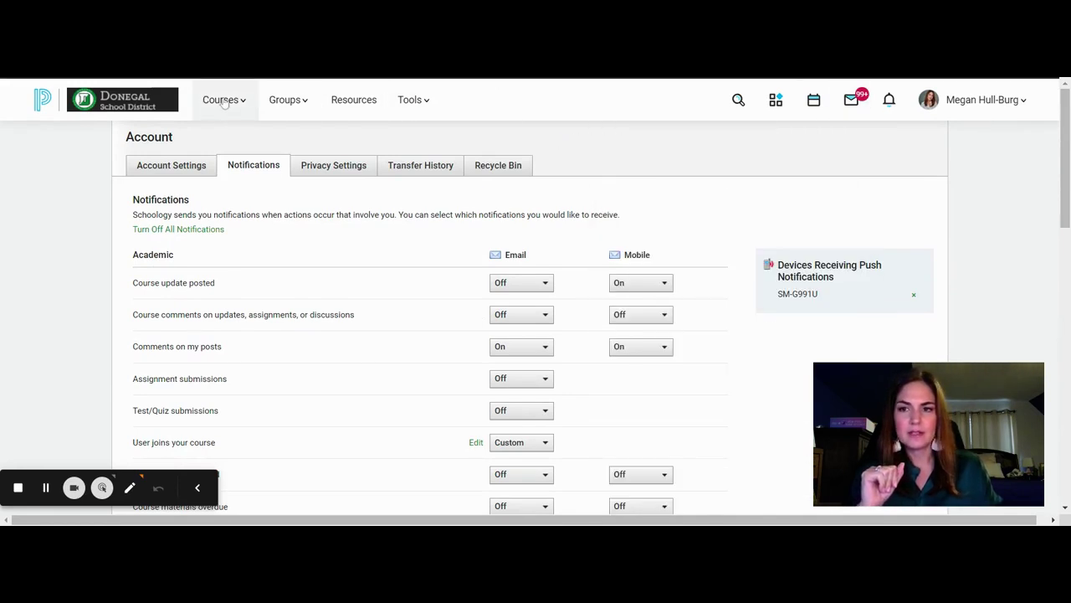
left_click(110, 101)
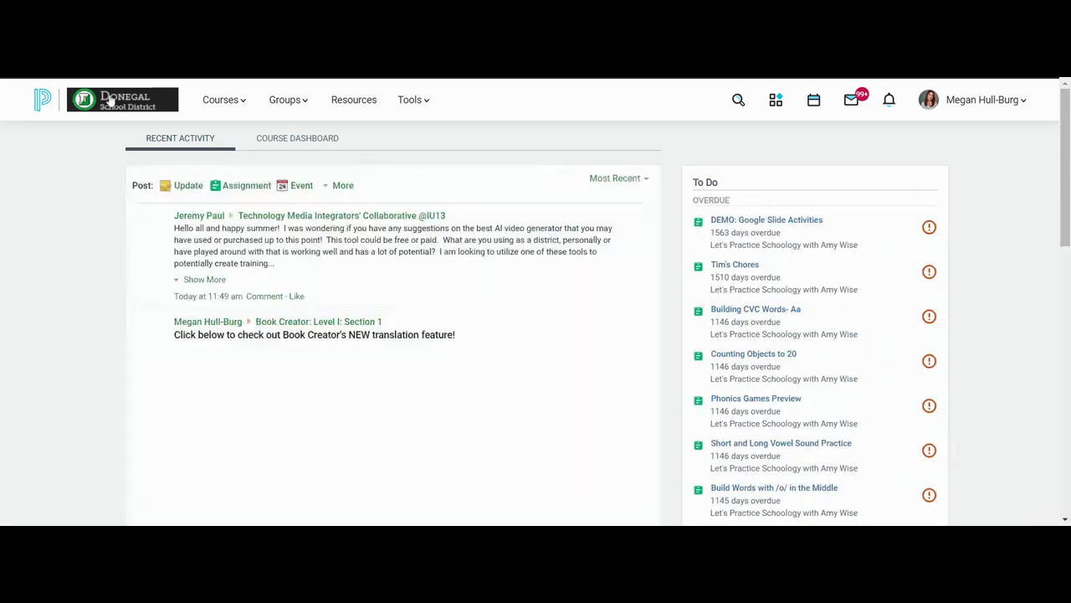